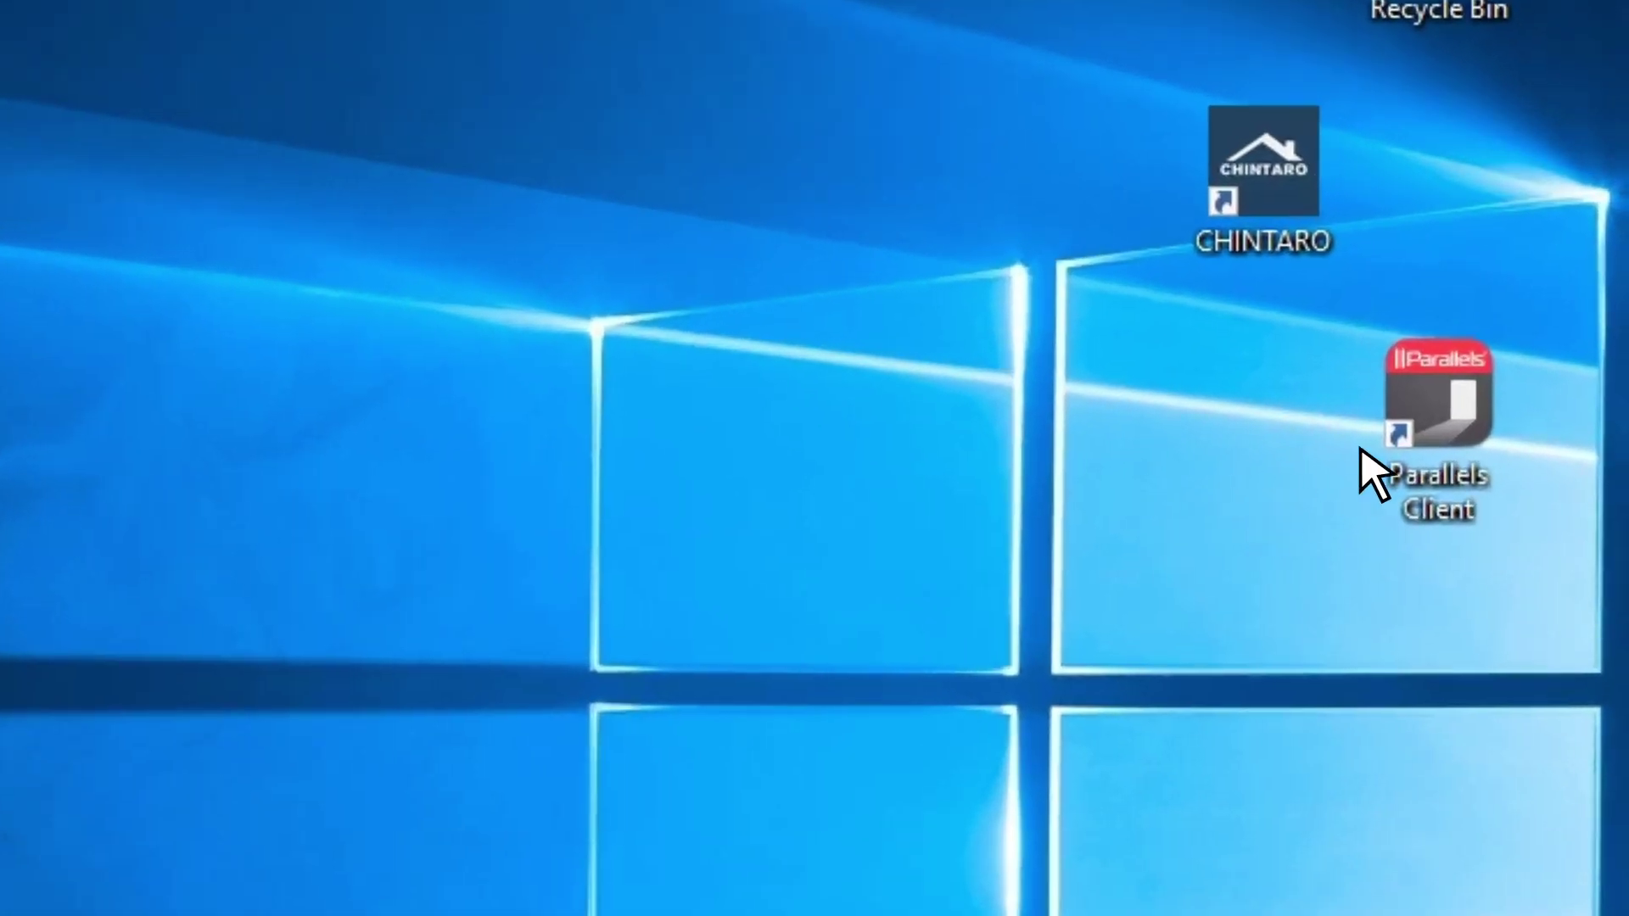
# - Open Parallels Client and start a new Parallels Remote Application Server connection to chintarocloud.com.au with the friendly name AccessTest01
pyautogui.doubleClick(1540, 307)
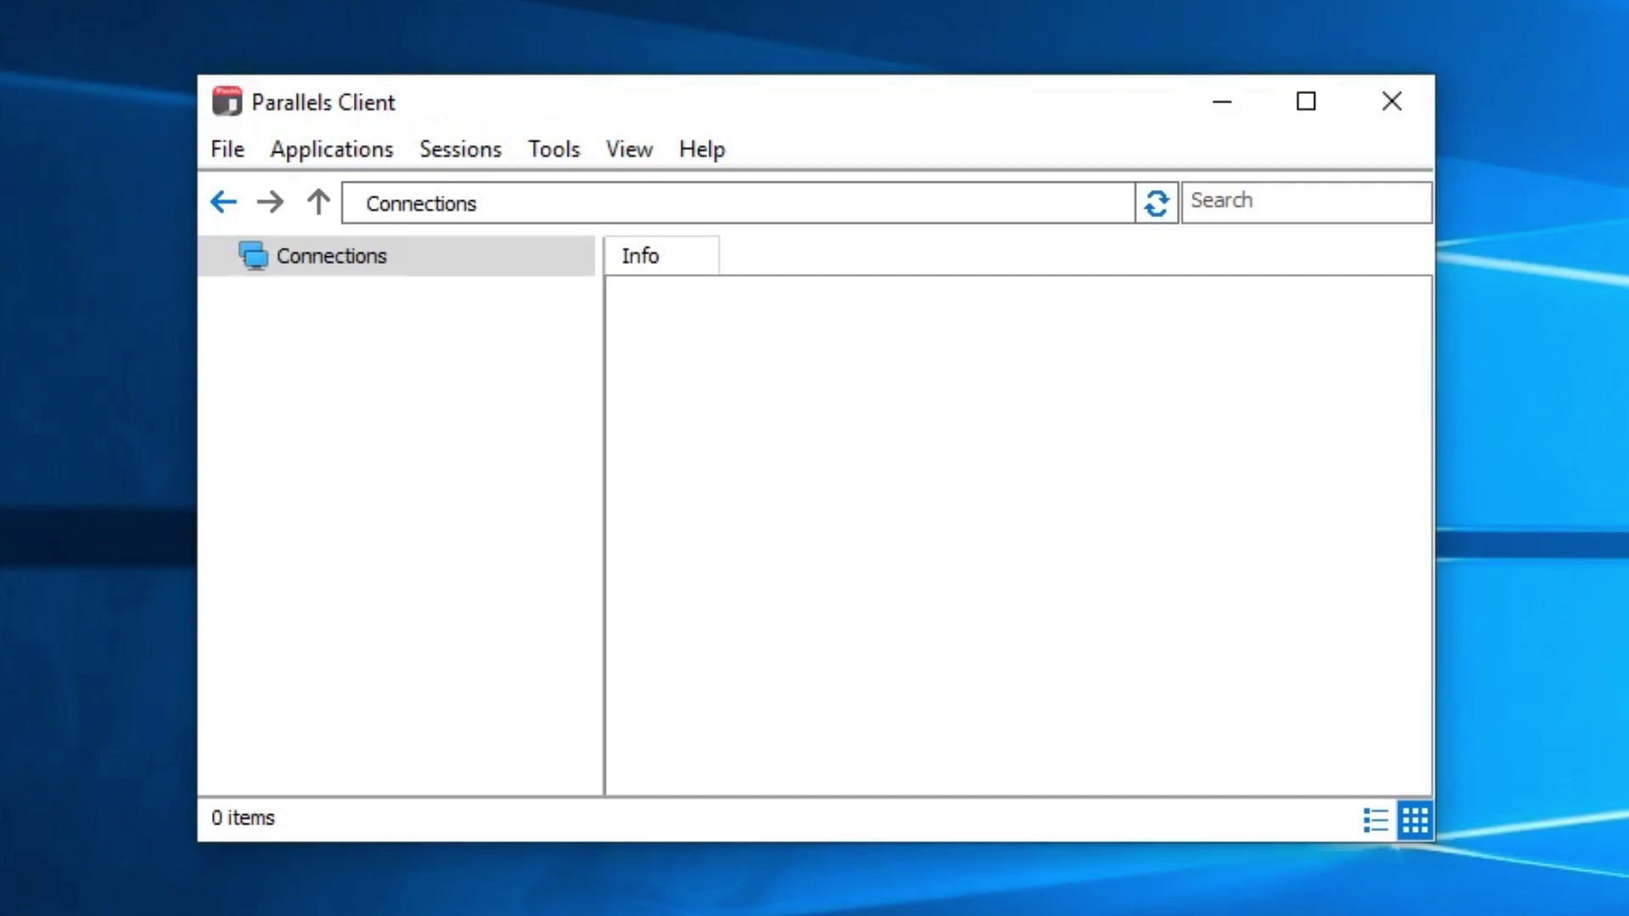
pyautogui.click(229, 150)
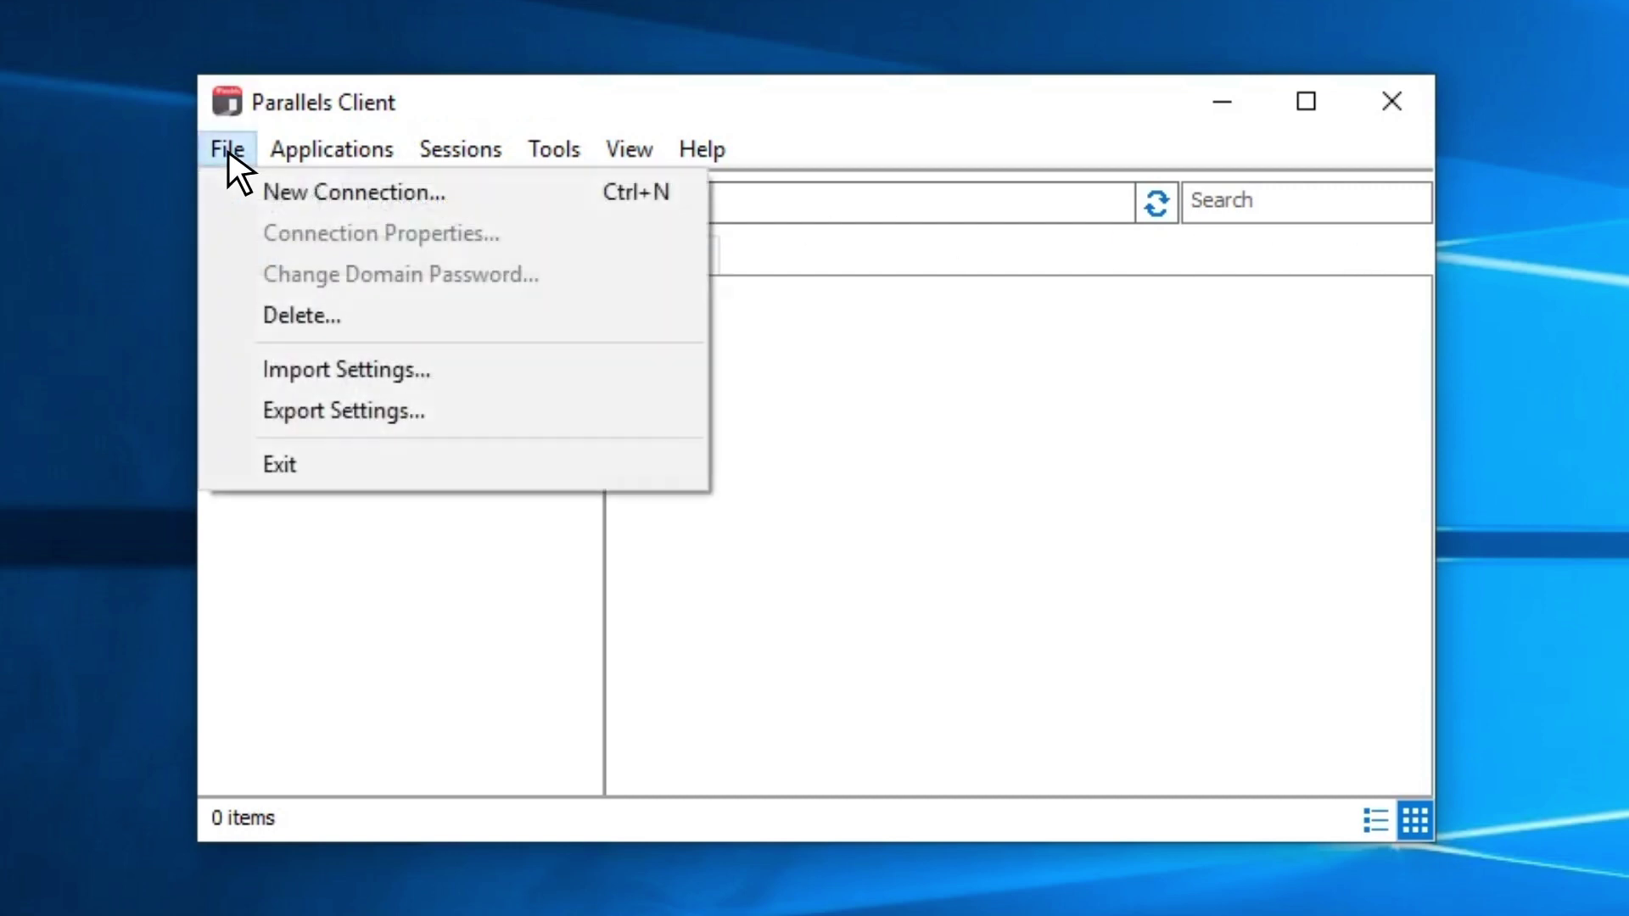
pyautogui.click(351, 191)
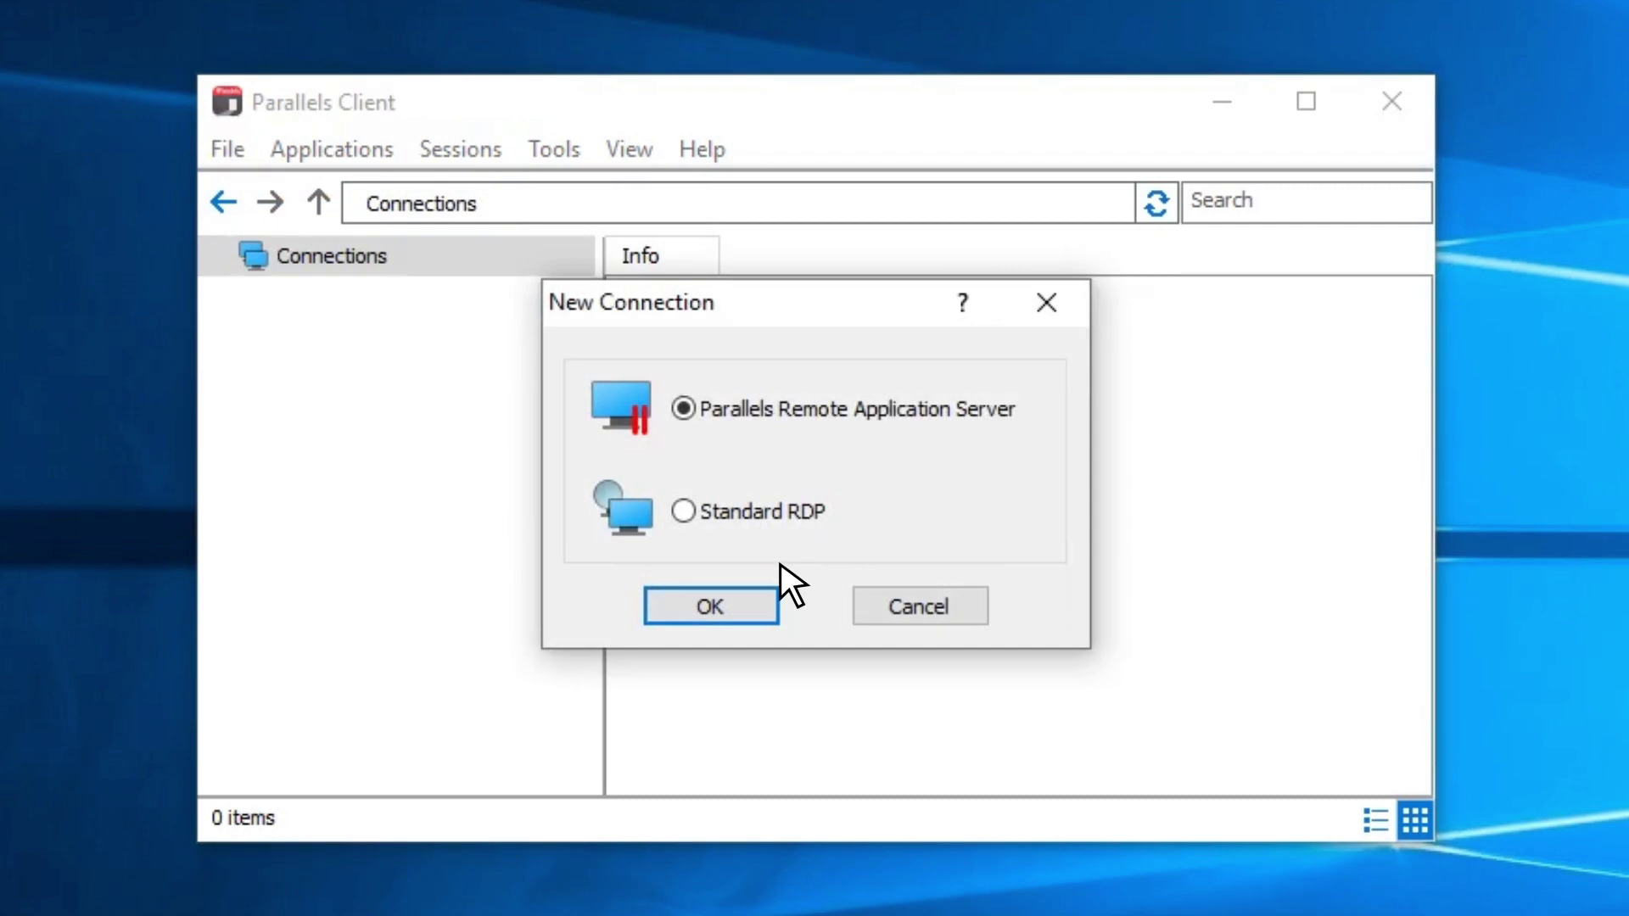
pyautogui.click(711, 604)
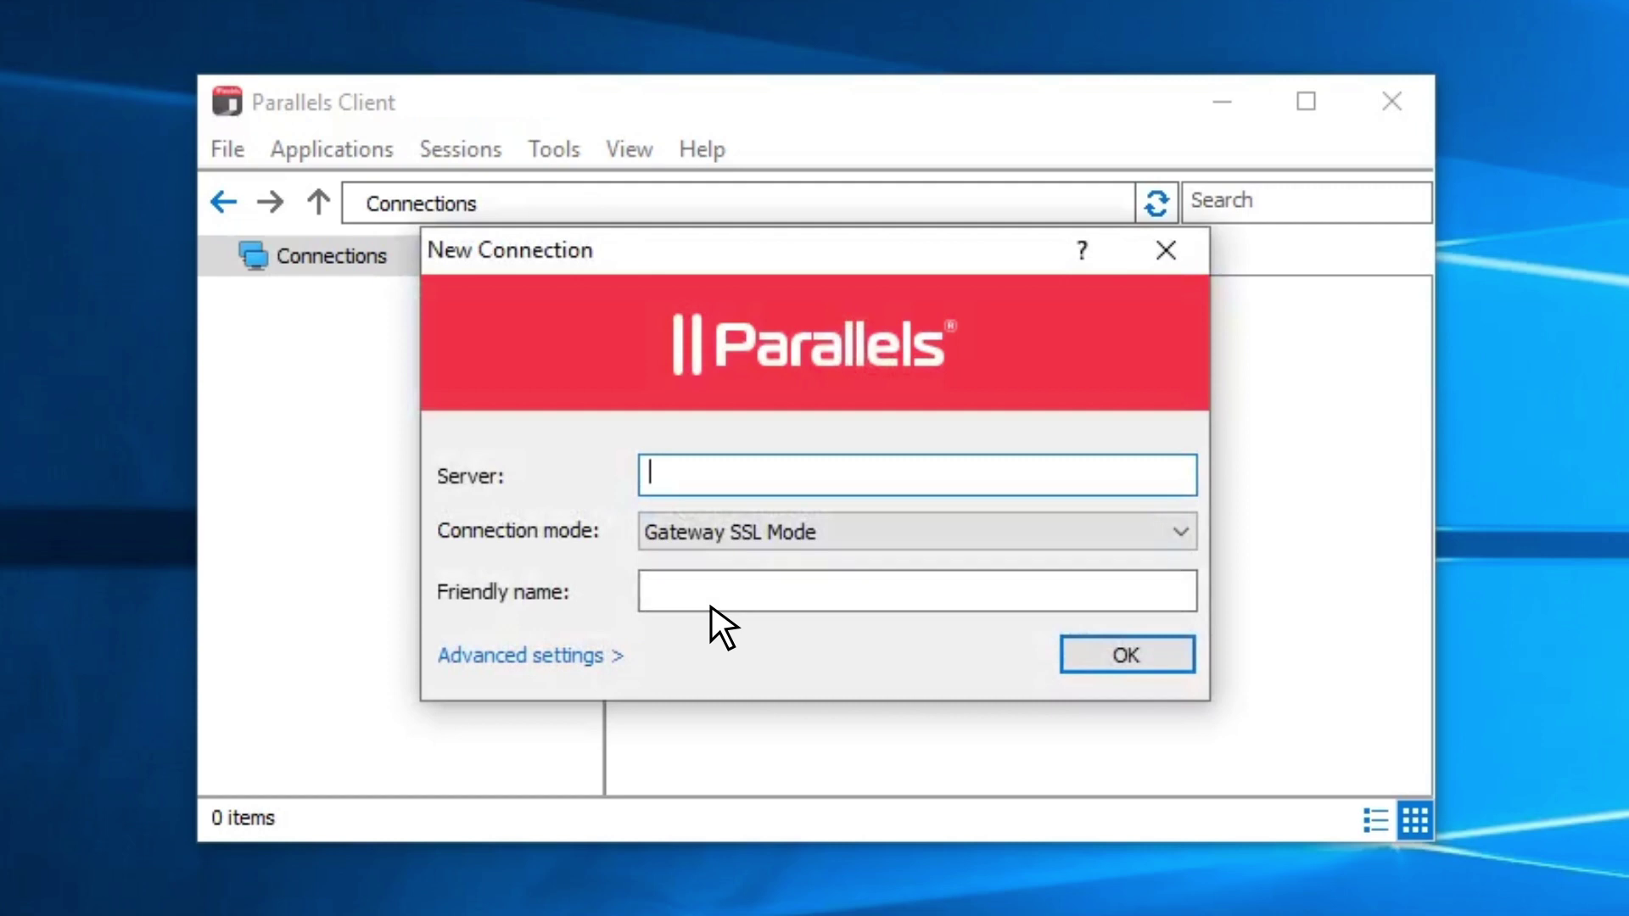
pyautogui.write('chintarocloud.com.au')
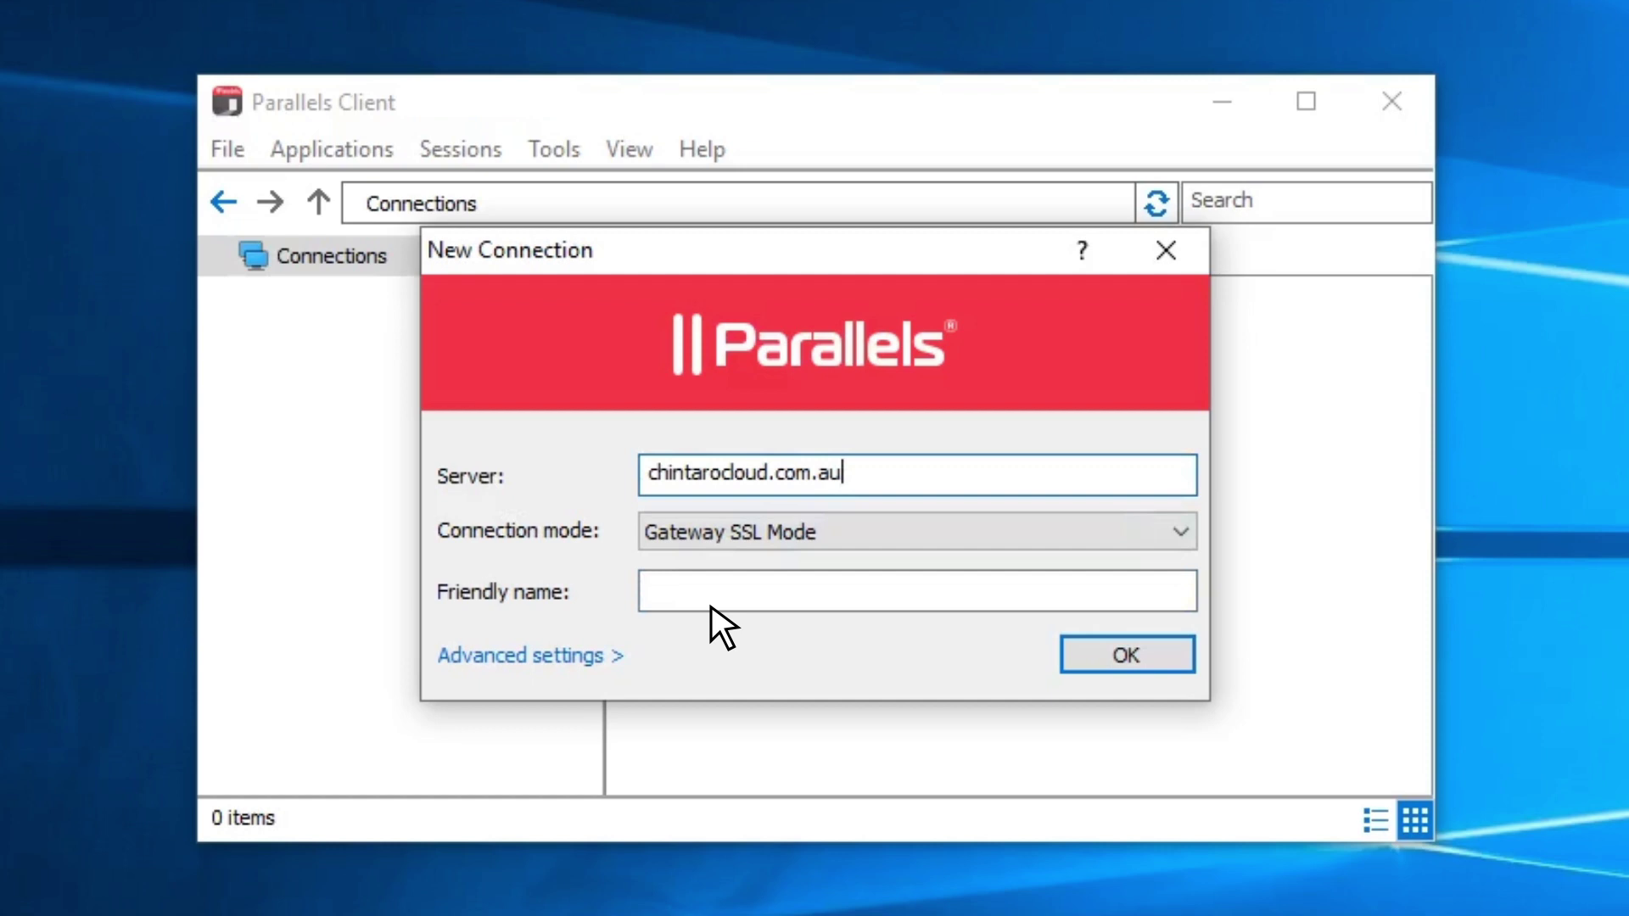
pyautogui.click(790, 590)
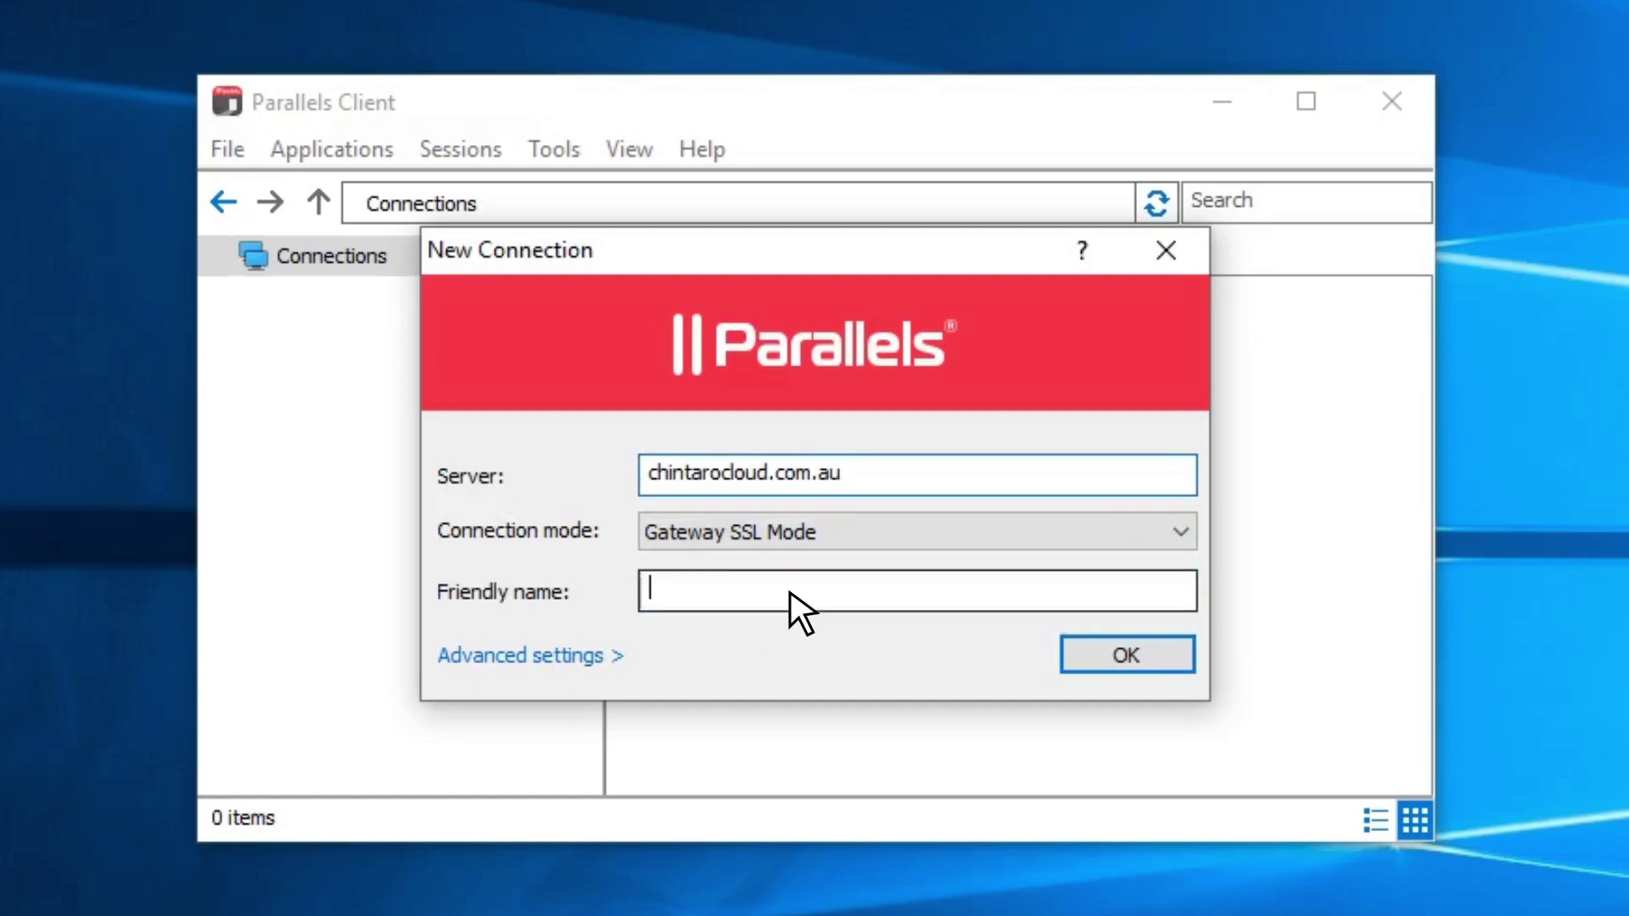
pyautogui.write('AccessTest01')
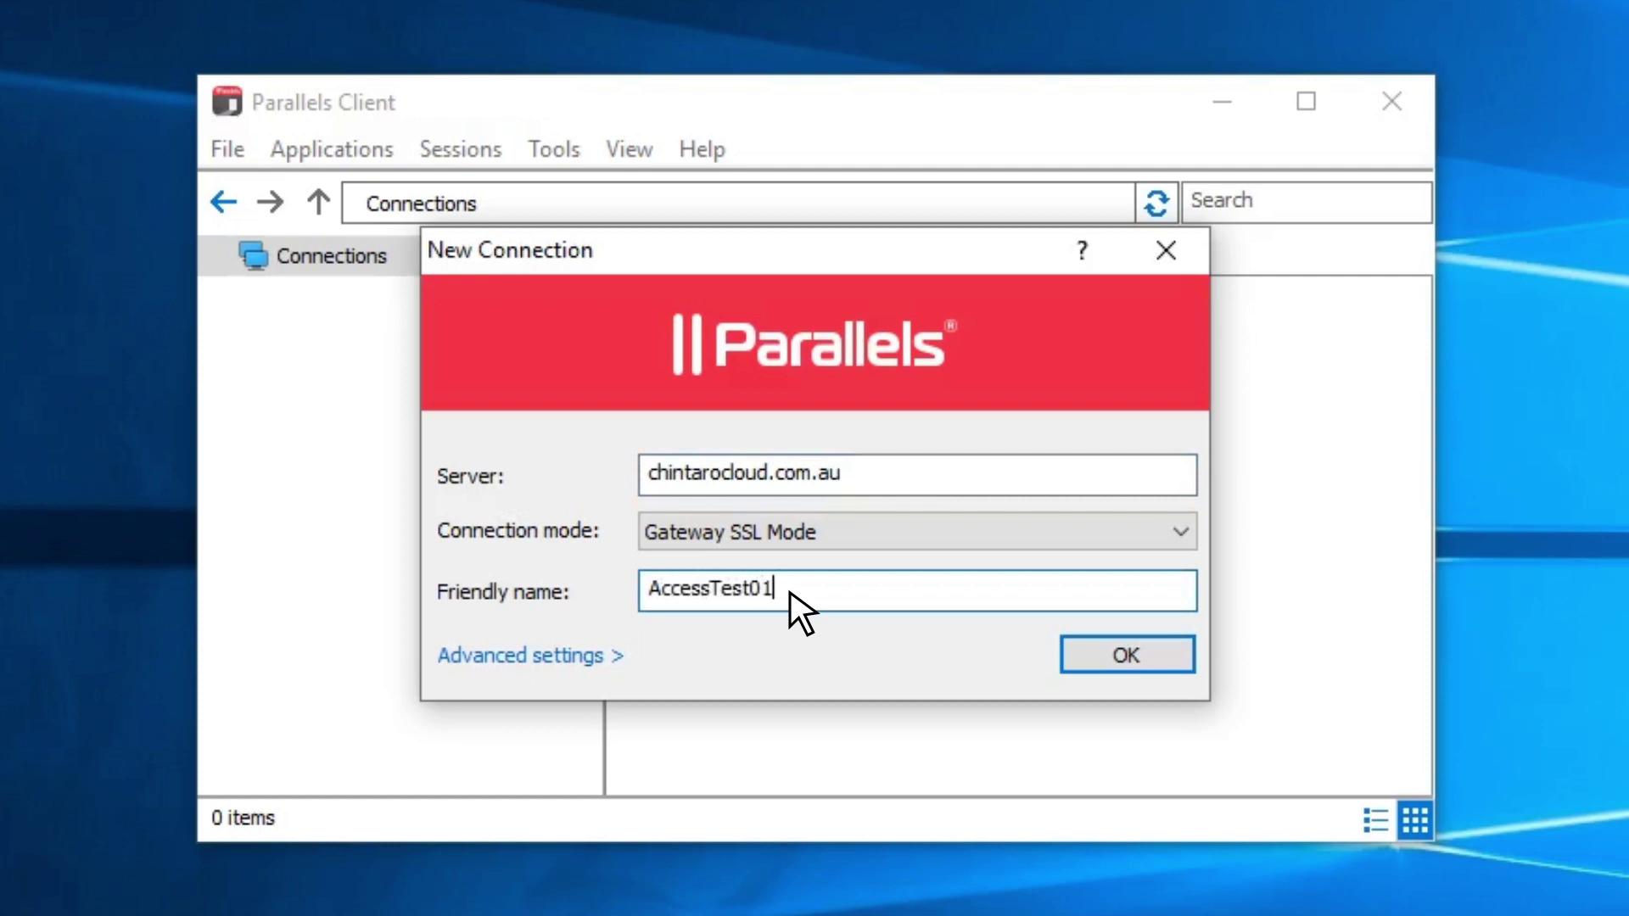
# - In the connection's advanced settings, set the port to 444 and the logon username to AccessTest01
pyautogui.click(532, 656)
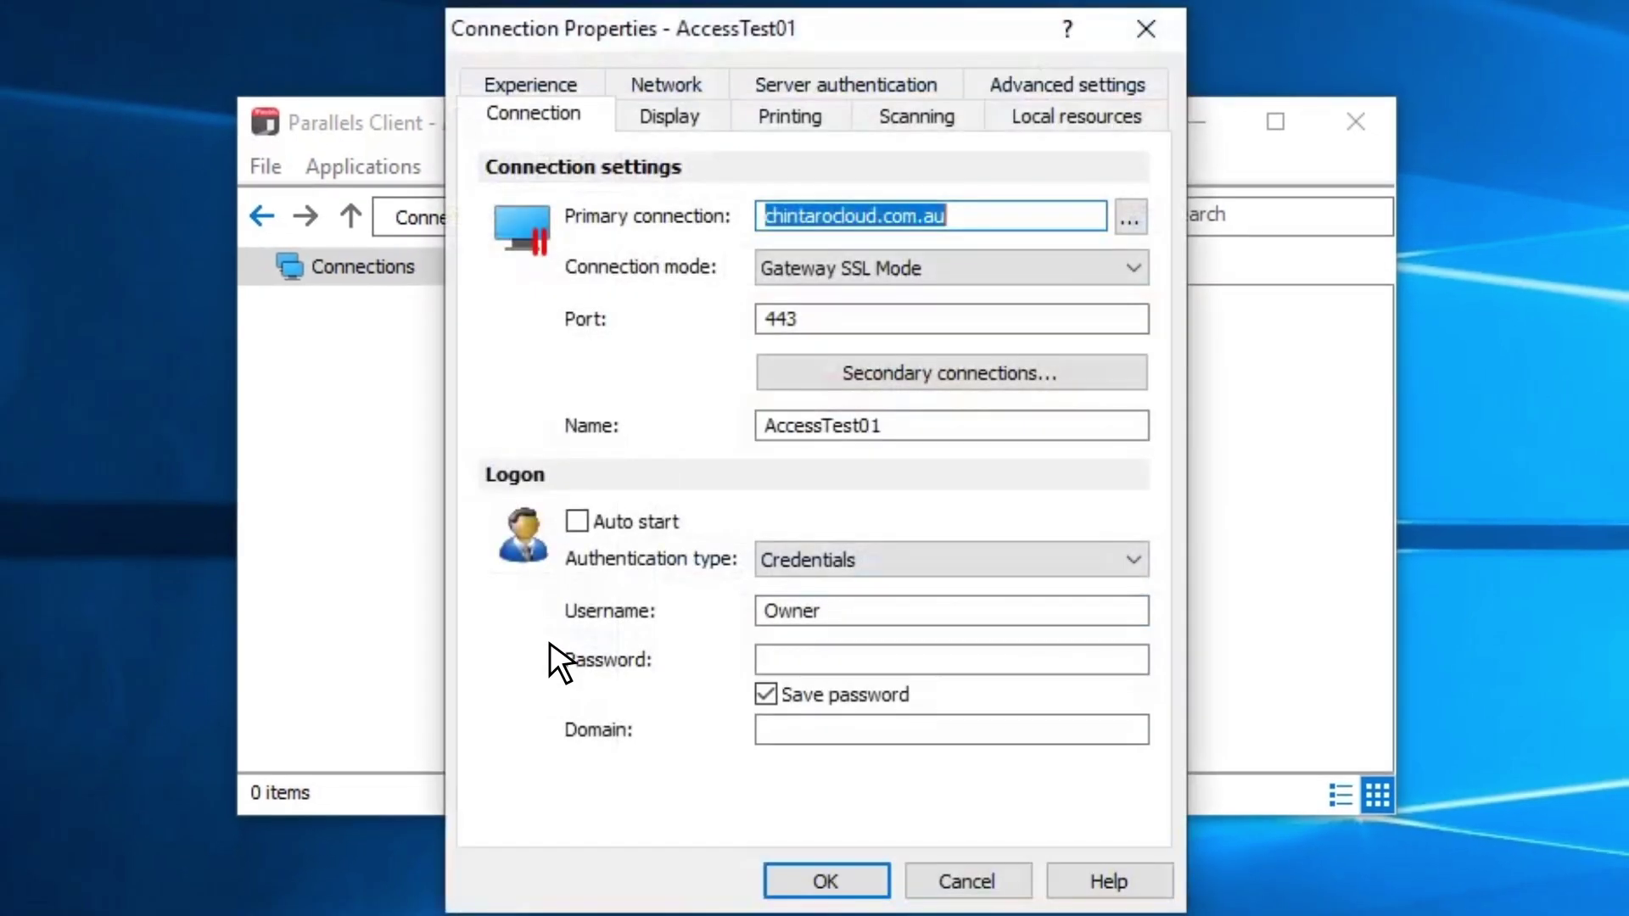
pyautogui.click(804, 319)
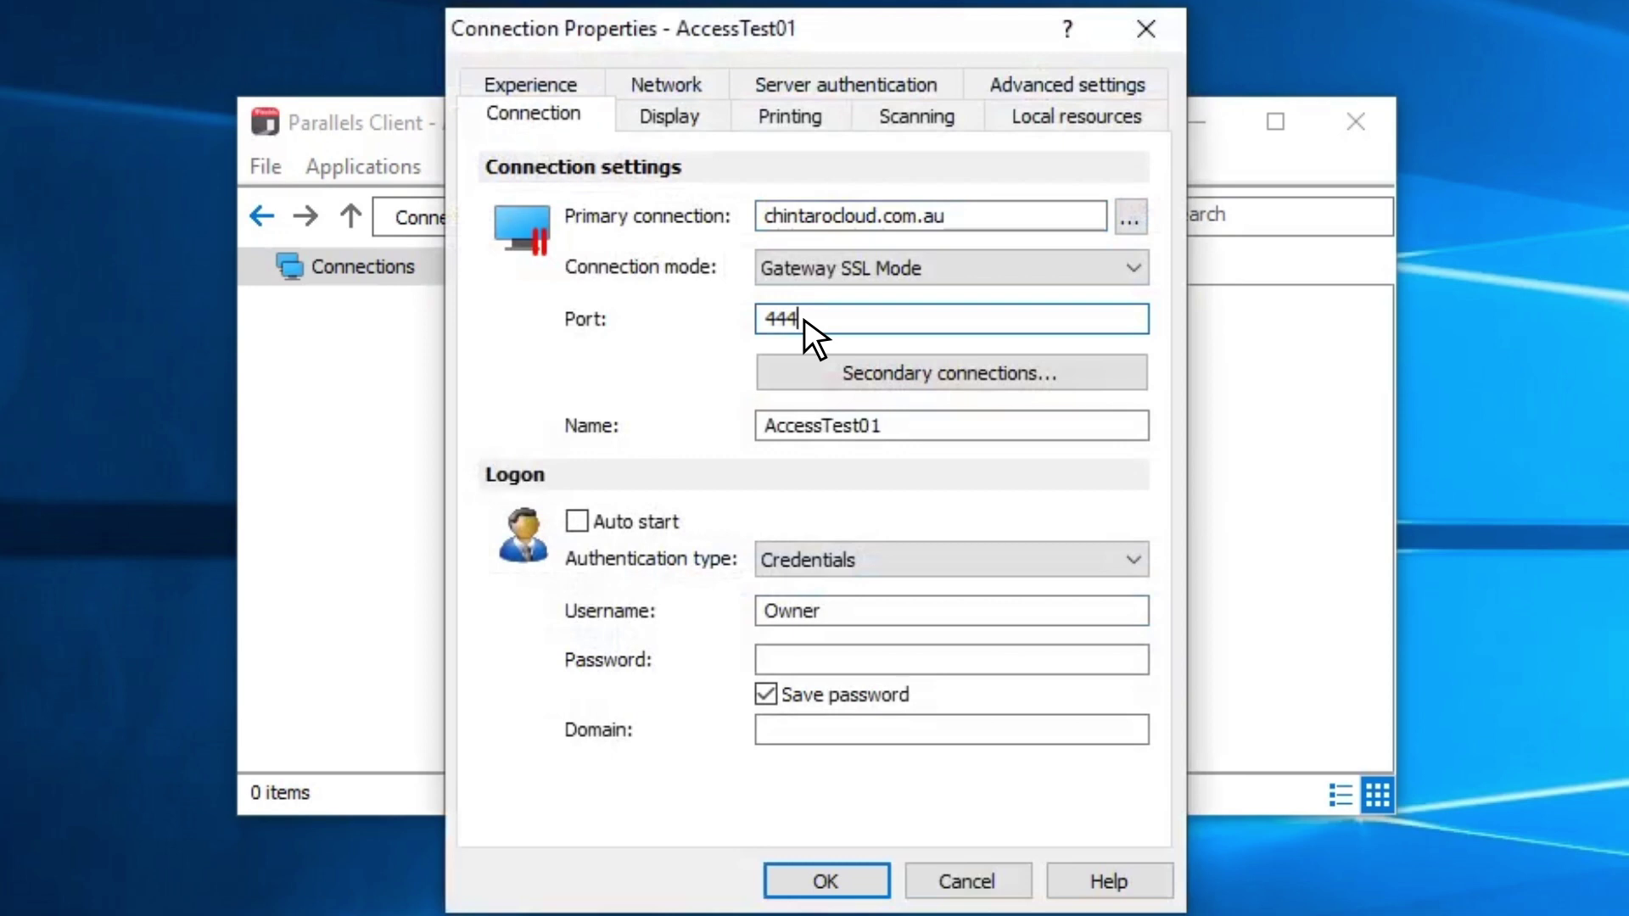
pyautogui.doubleClick(888, 609)
pyautogui.write('AccessTest01')
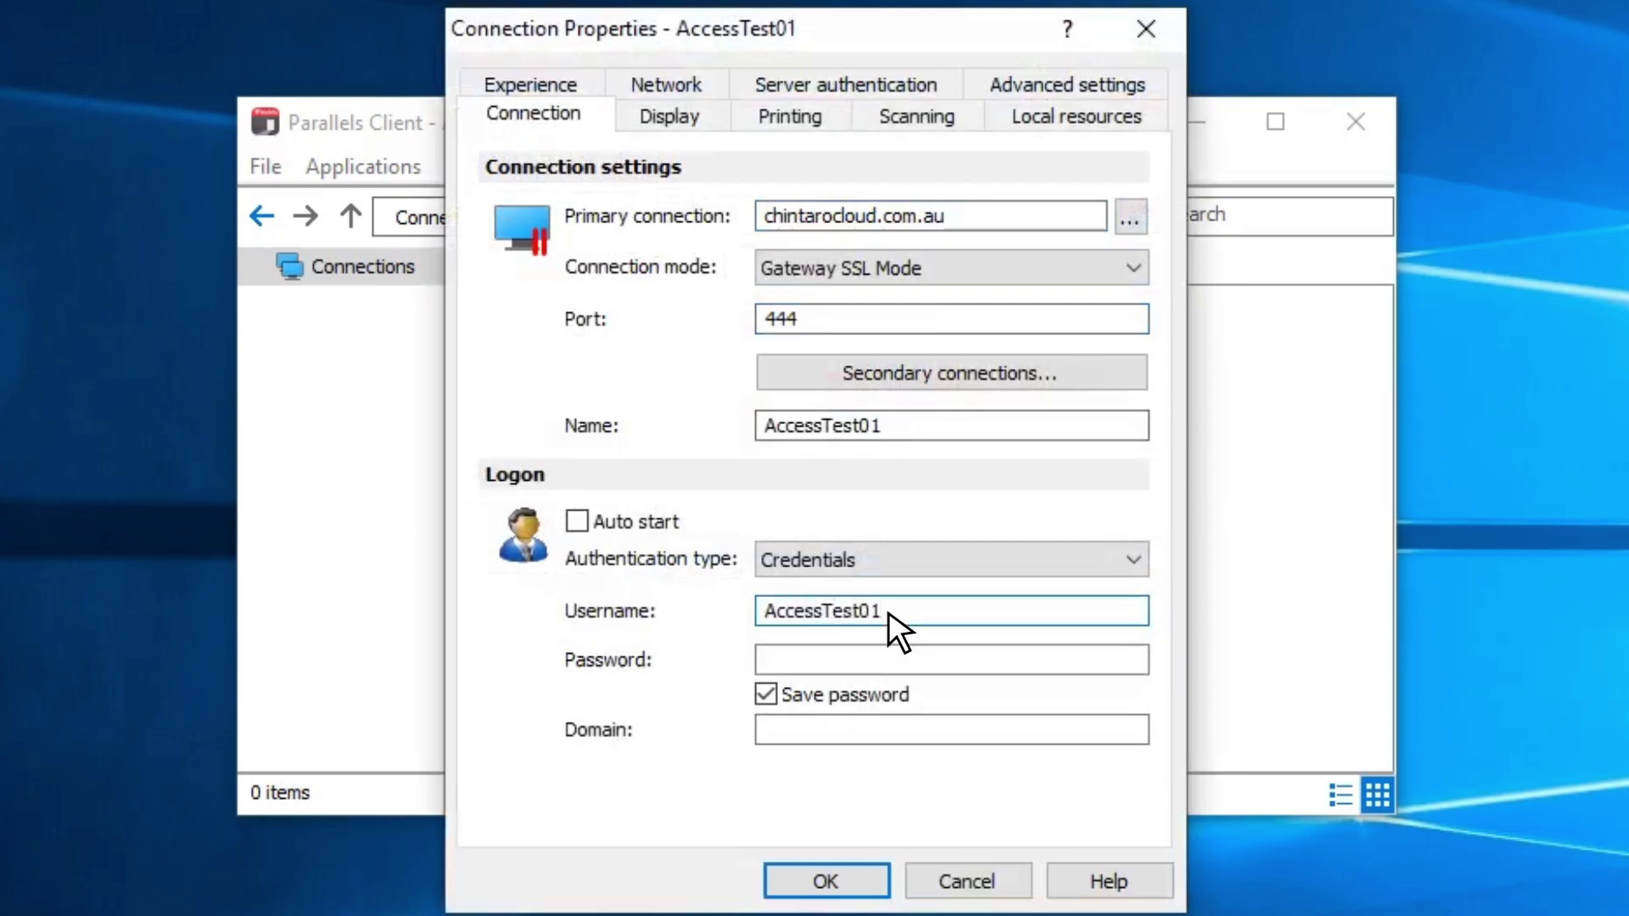
# - Enter the account password, set the domain to Chintaro and save the connection
pyautogui.click(904, 658)
pyautogui.write('••••••••')
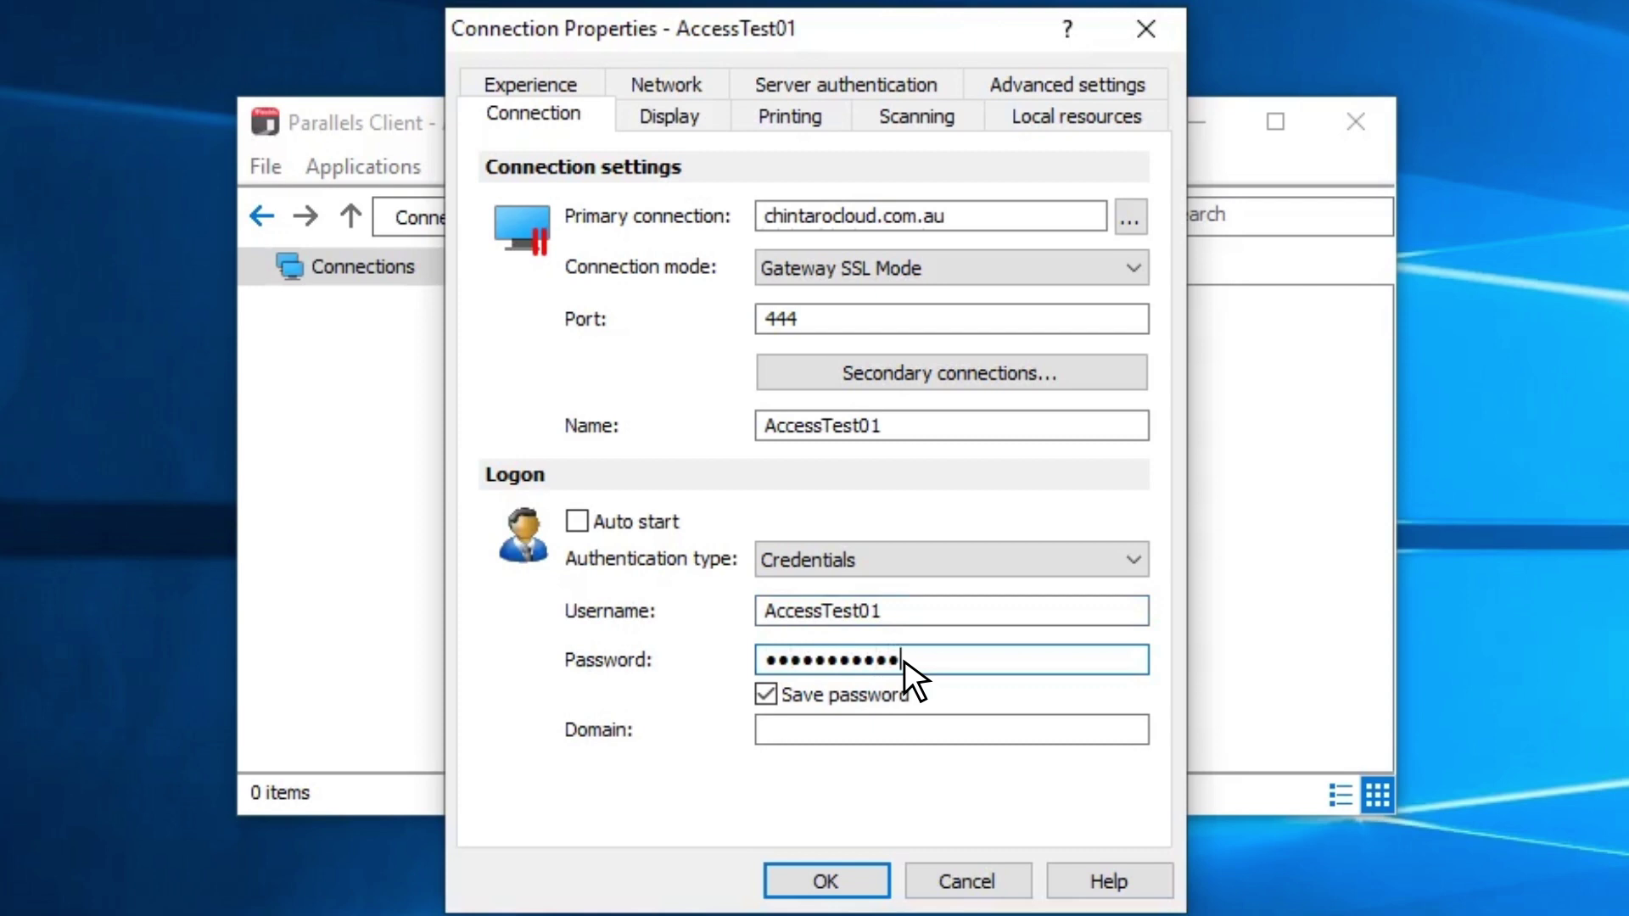
pyautogui.click(896, 728)
pyautogui.write('Chin')
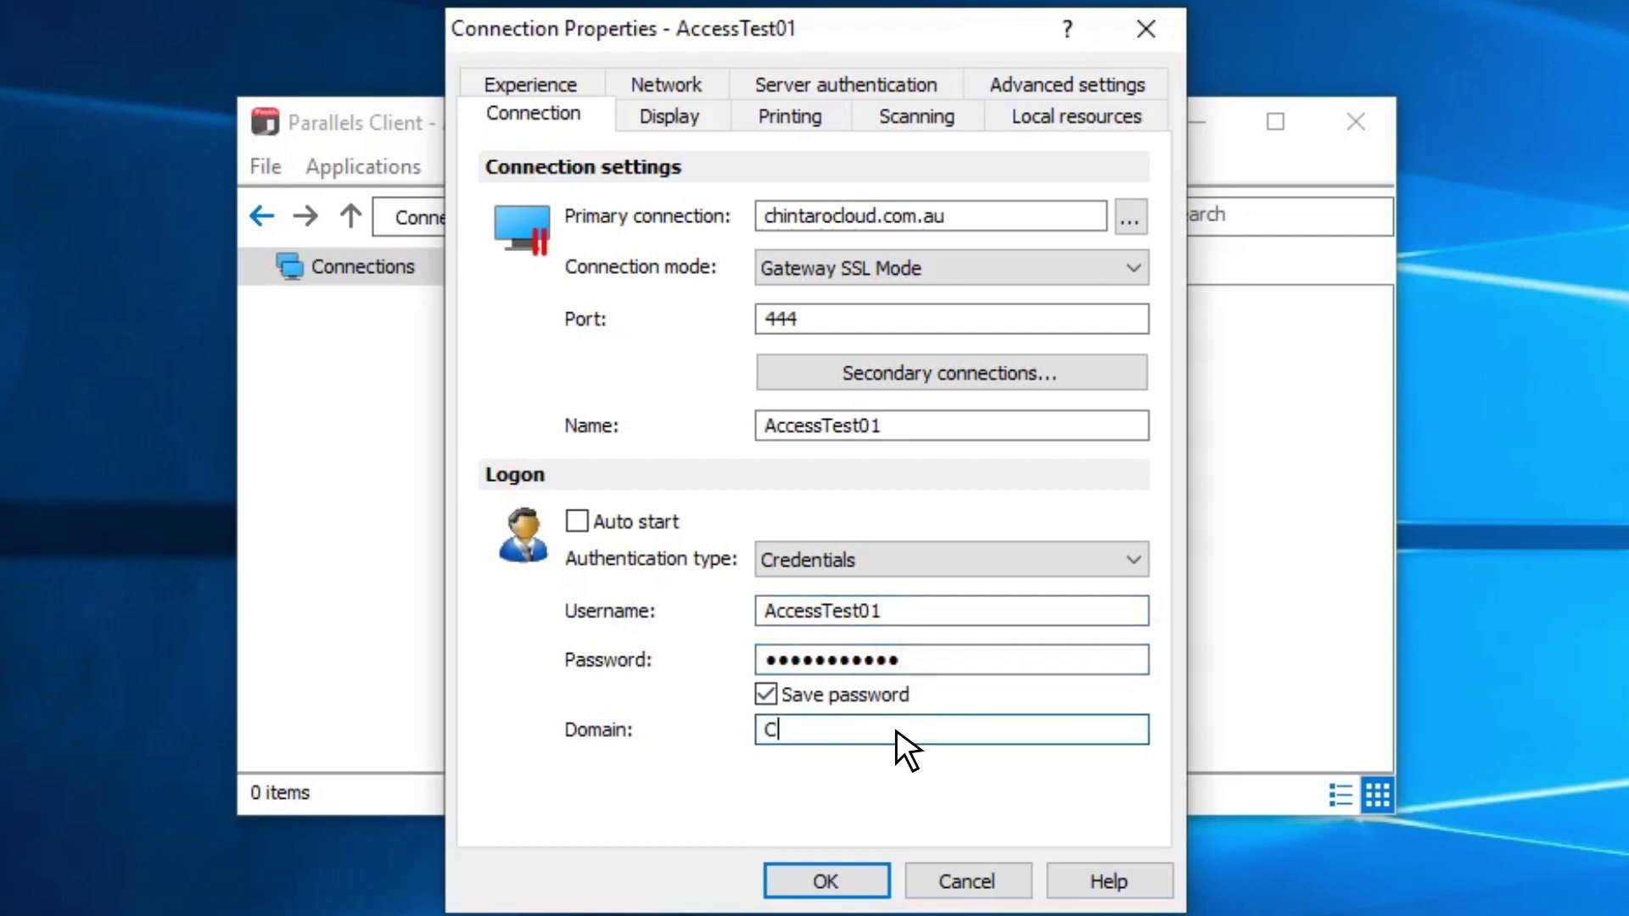
pyautogui.write('taro')
pyautogui.click(832, 882)
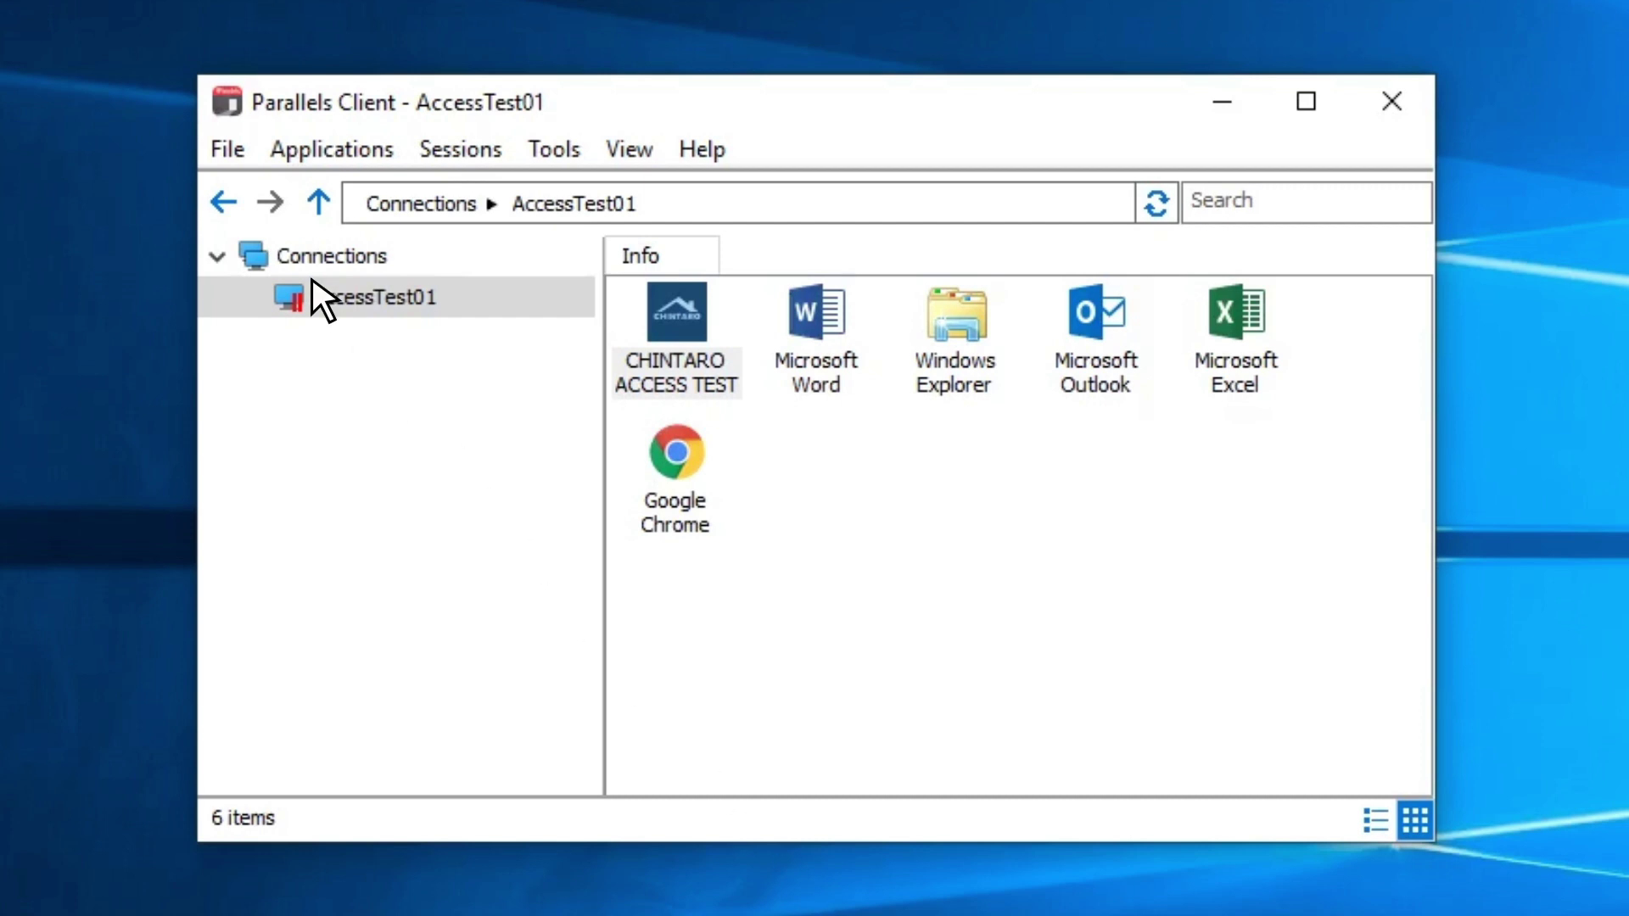
# - Disconnect the AccessTest01 connection and reconnect to it
pyautogui.rightClick(312, 280)
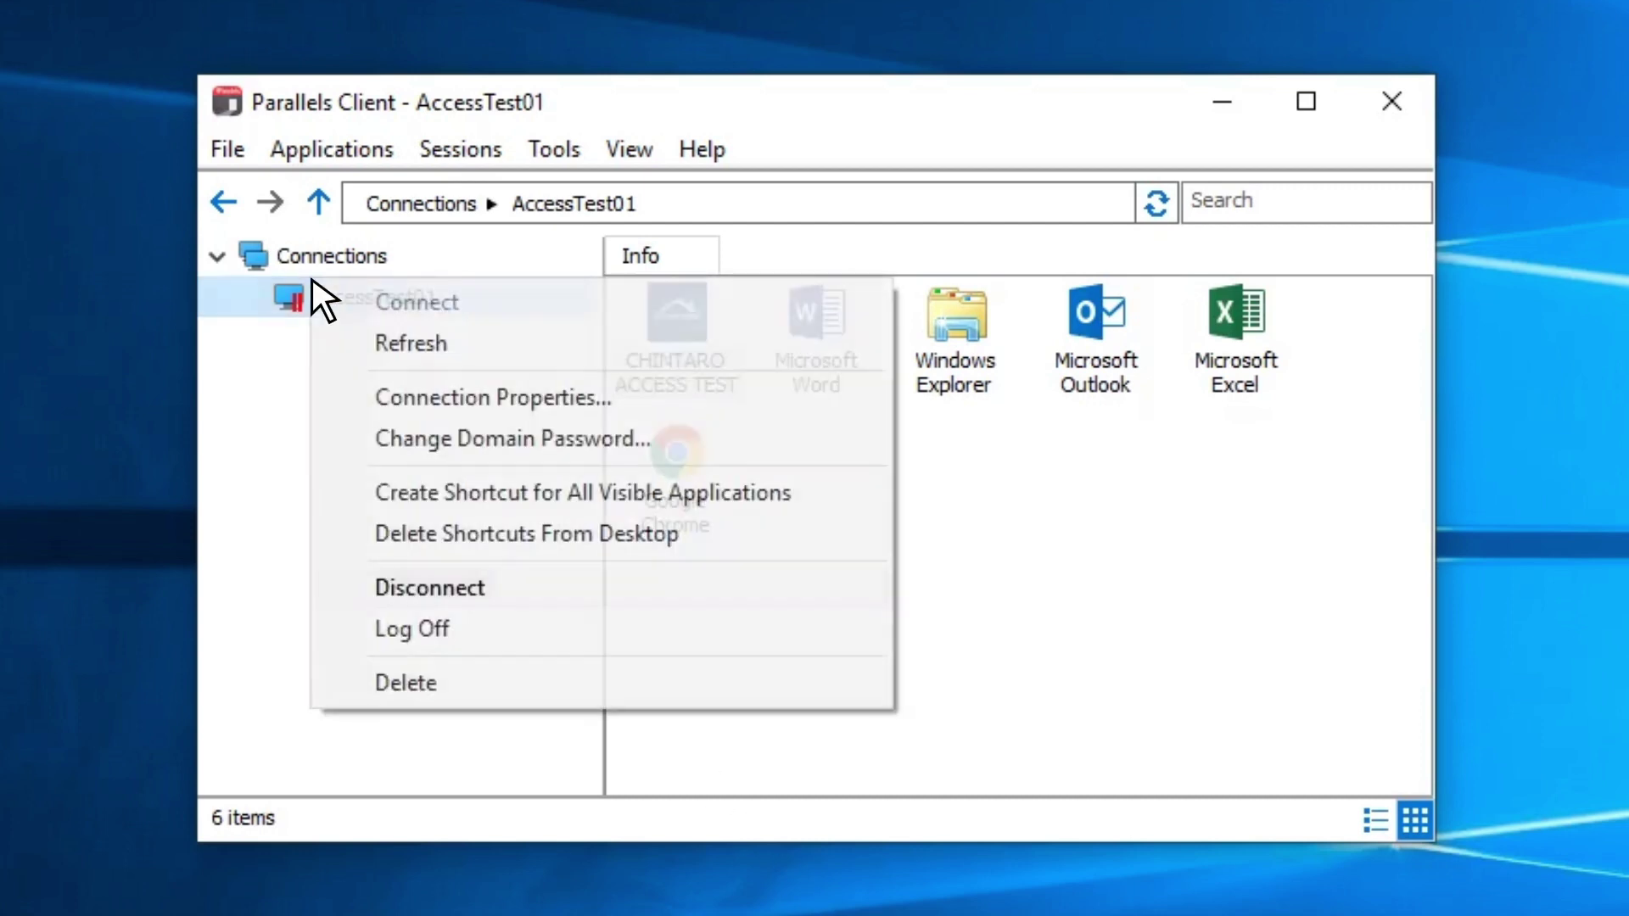
pyautogui.click(430, 587)
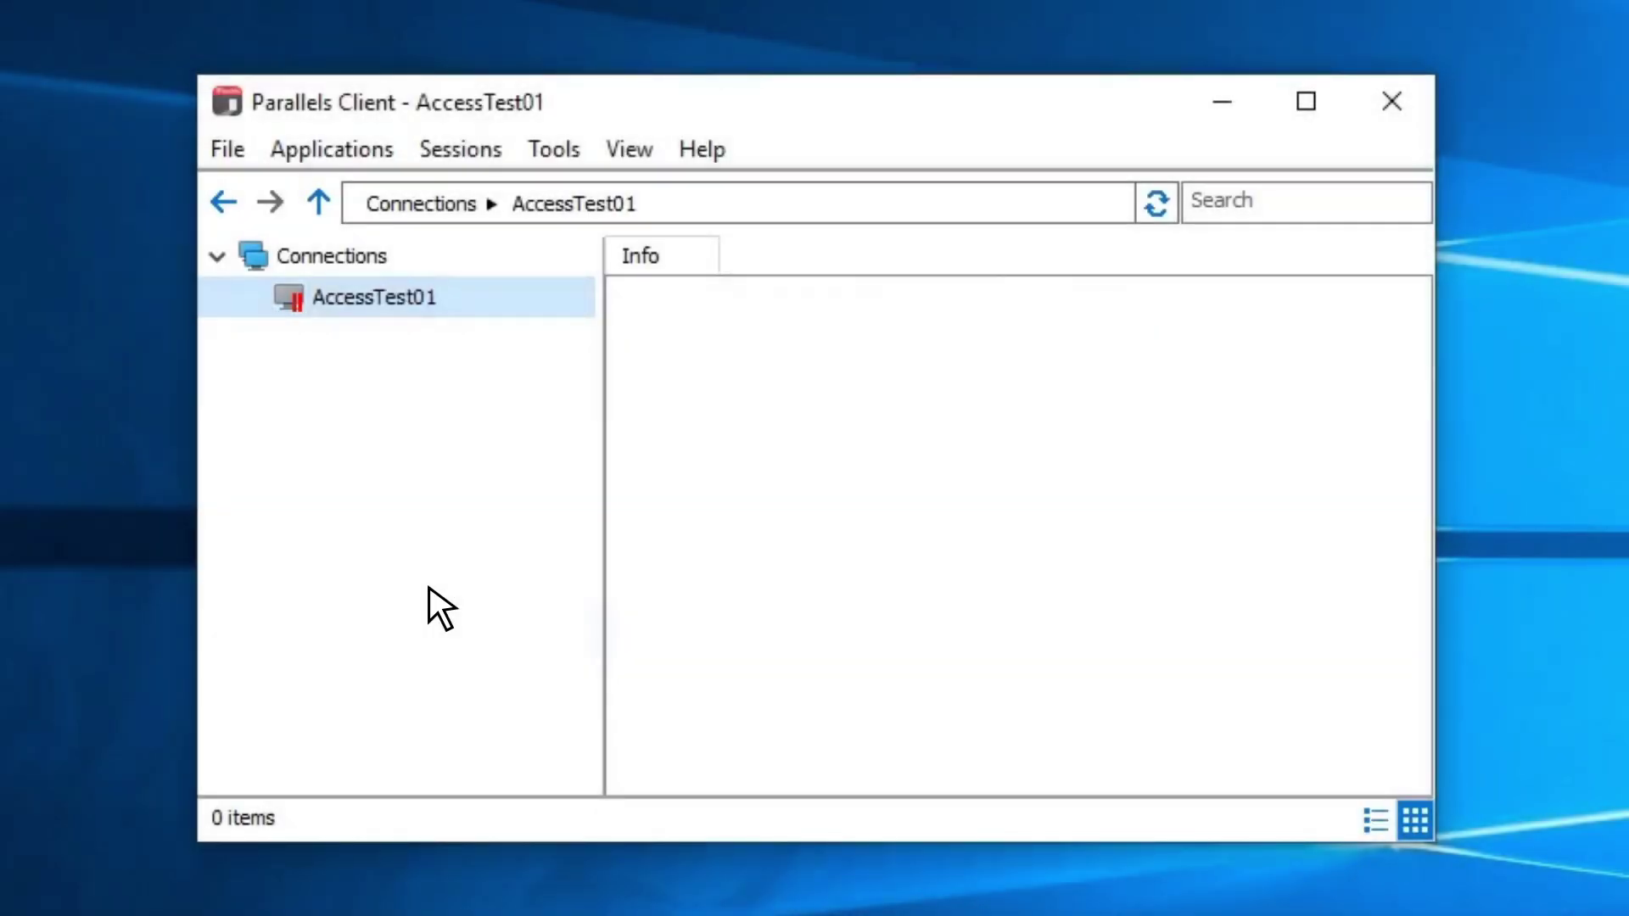
pyautogui.doubleClick(377, 295)
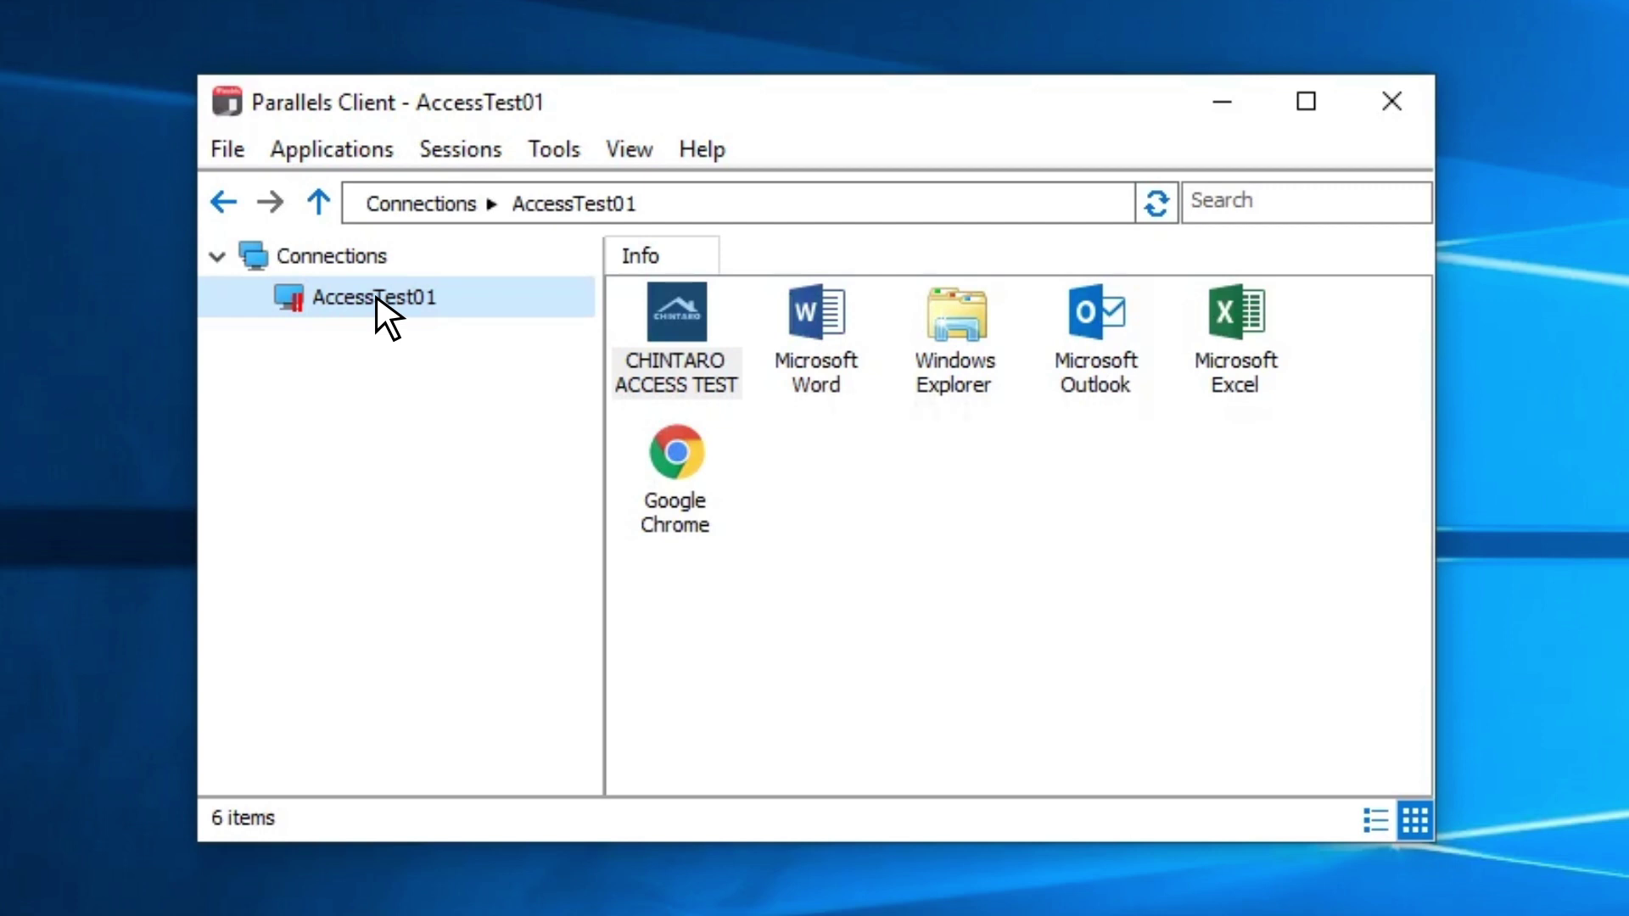
# - Launch CHINTARO ACCESS TEST and log on with the name sa and the account password
pyautogui.doubleClick(680, 327)
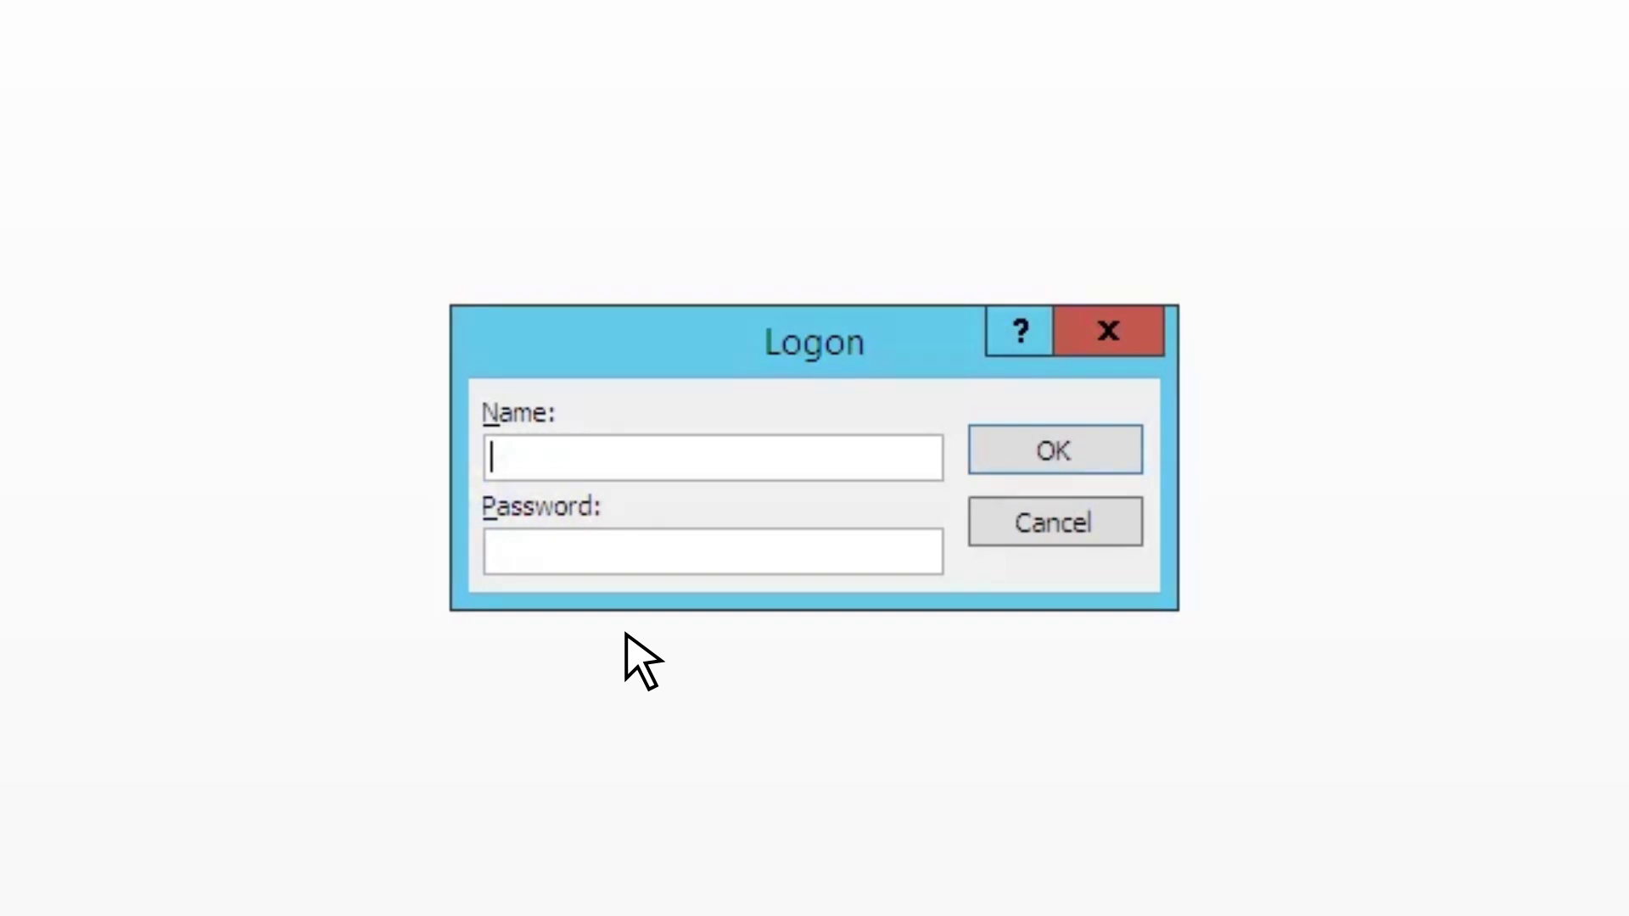
pyautogui.write('sa')
pyautogui.click(527, 552)
pyautogui.write('****')
pyautogui.click(1042, 450)
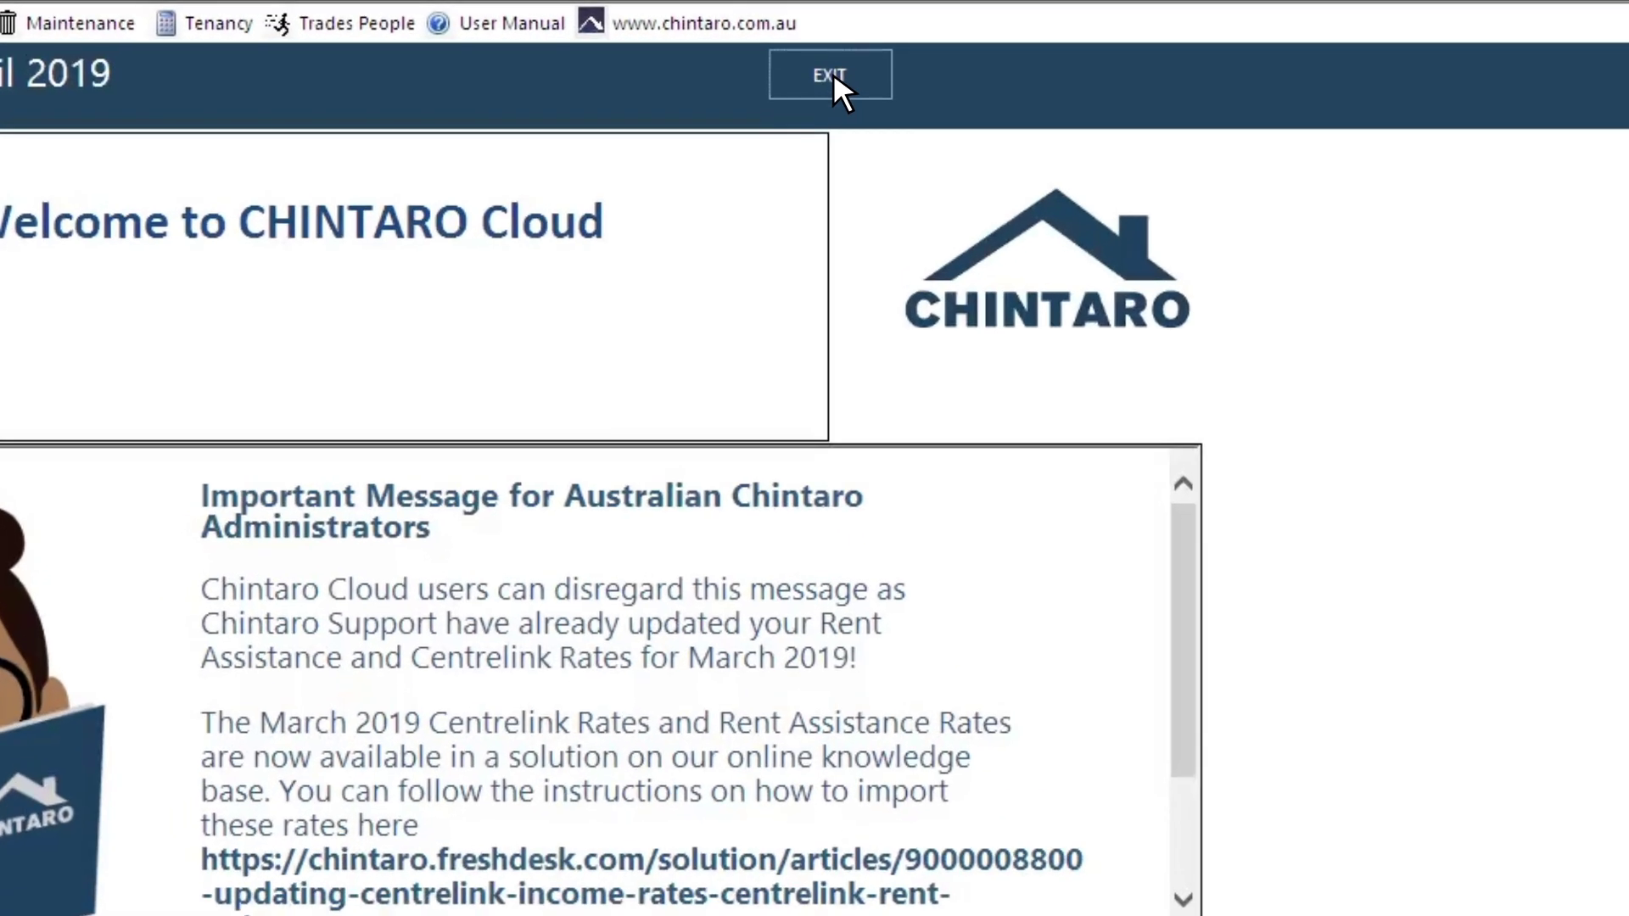
# - Exit Chintaro and restore the Parallels Client window from the system tray
pyautogui.click(821, 59)
pyautogui.click(815, 567)
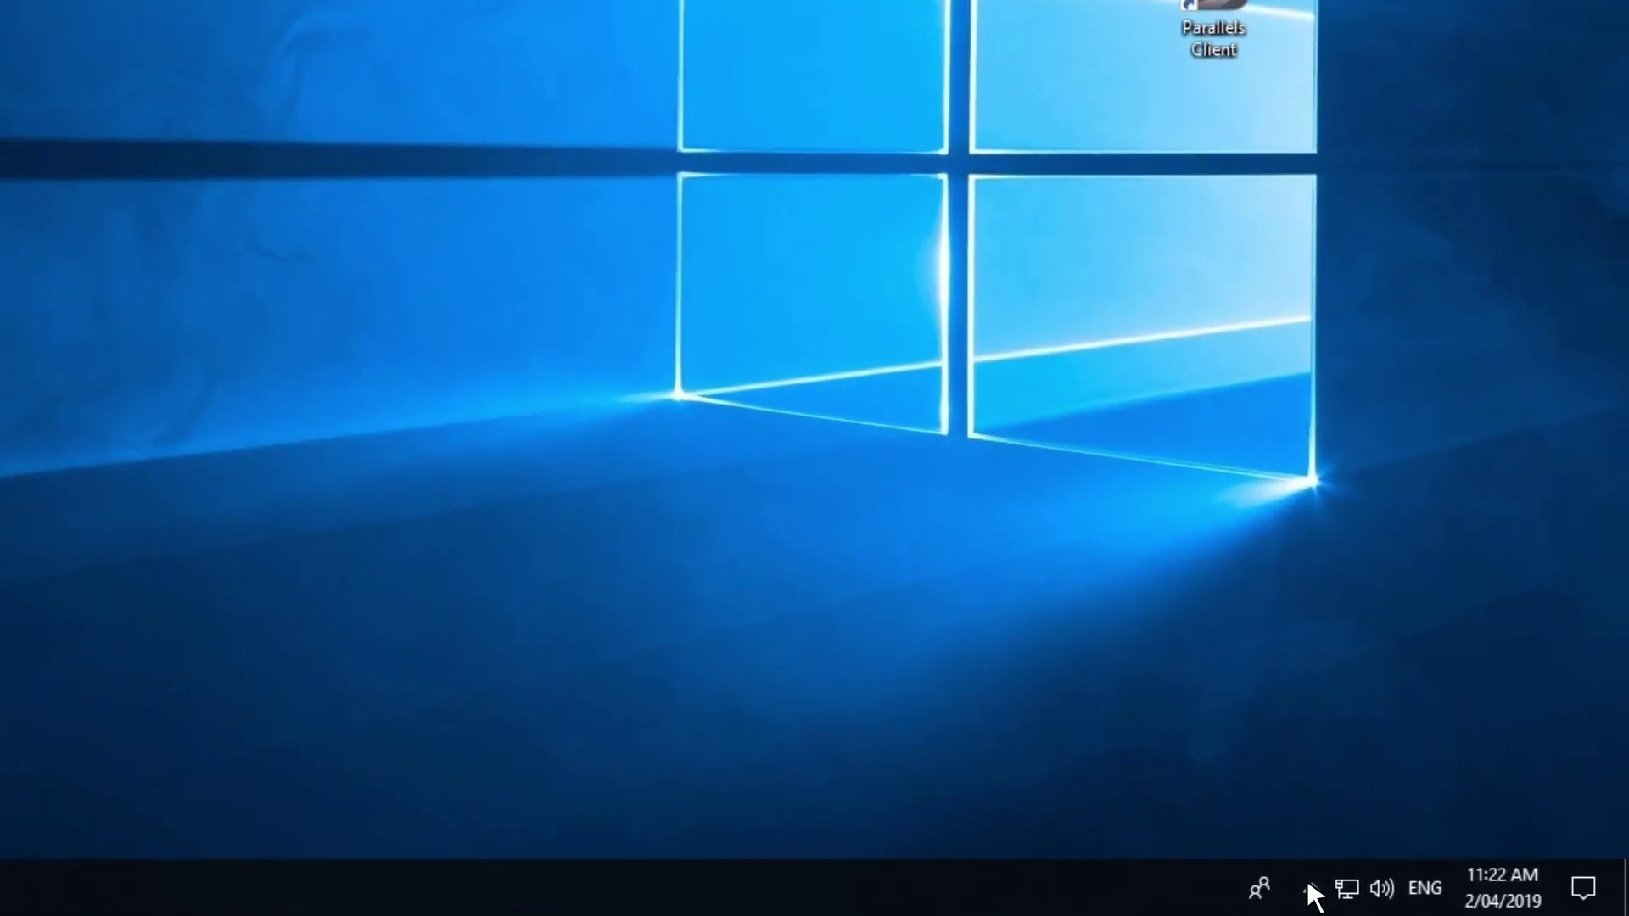
pyautogui.click(1312, 887)
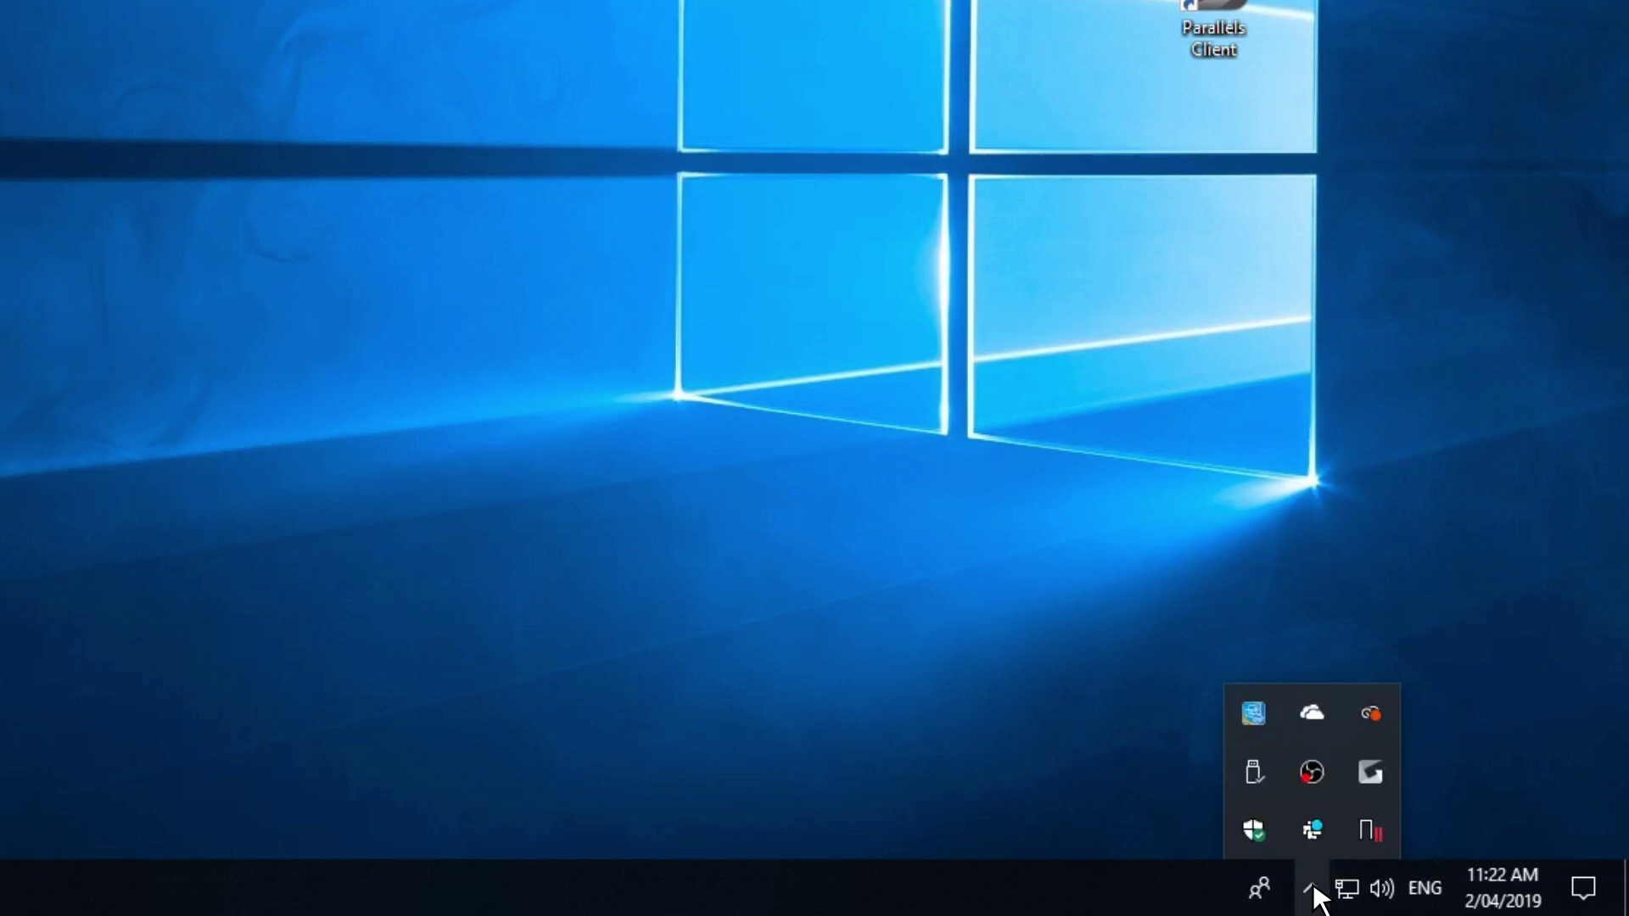
pyautogui.doubleClick(1370, 829)
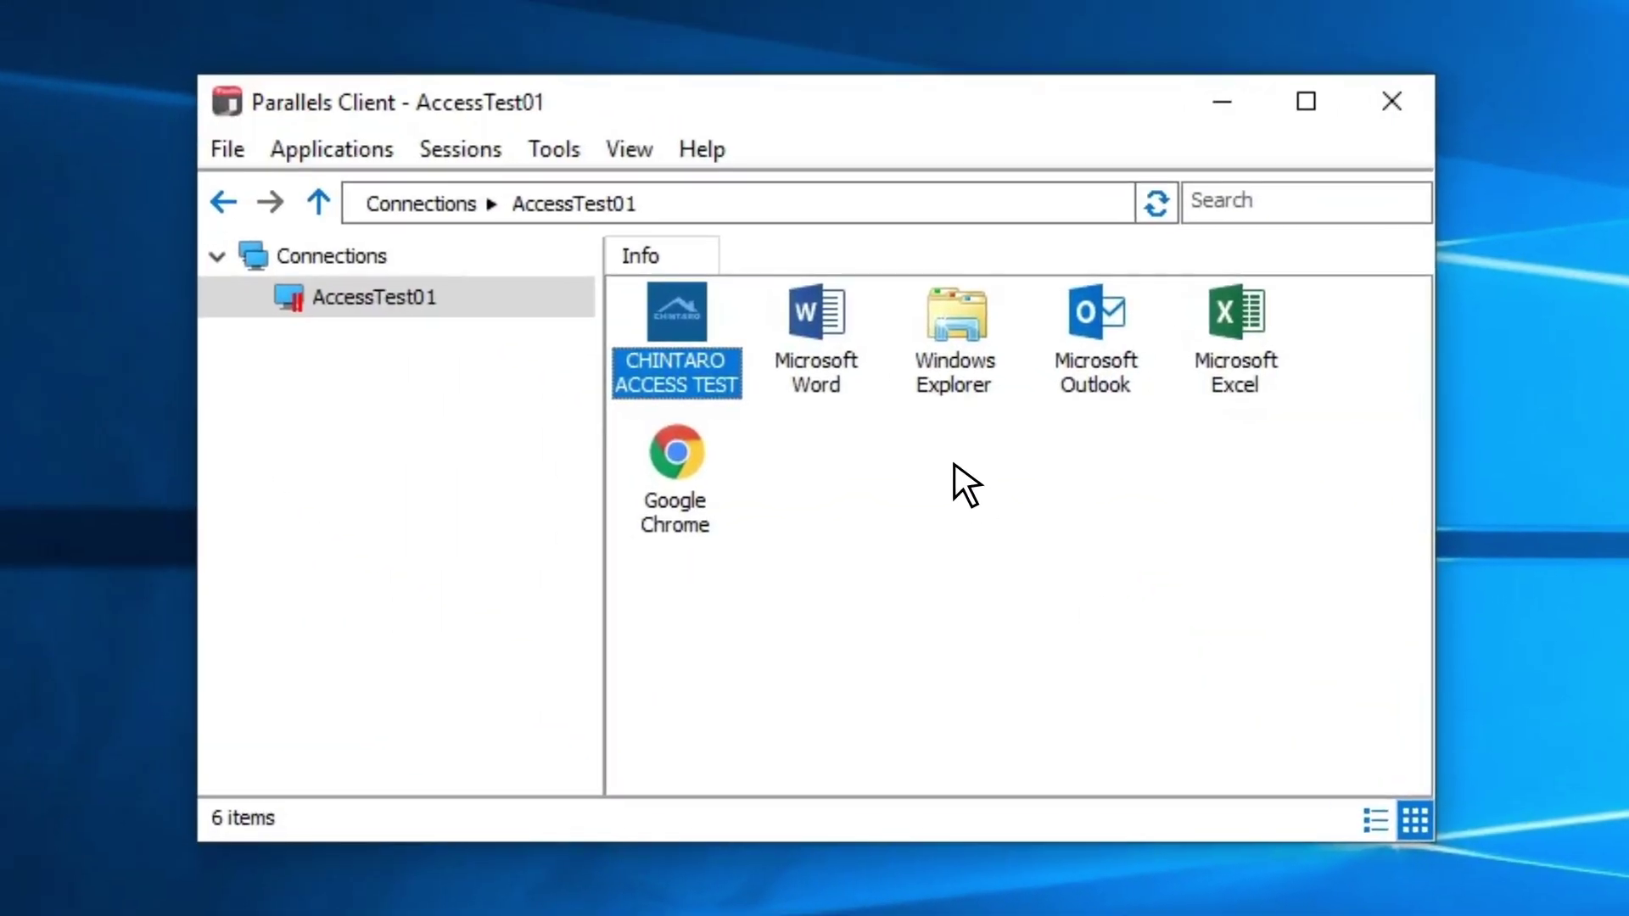
# - Disable "Minimize to tray on close or escape" in the client's advanced options and pin Parallels Client to the taskbar
pyautogui.click(558, 154)
pyautogui.click(566, 192)
pyautogui.click(769, 83)
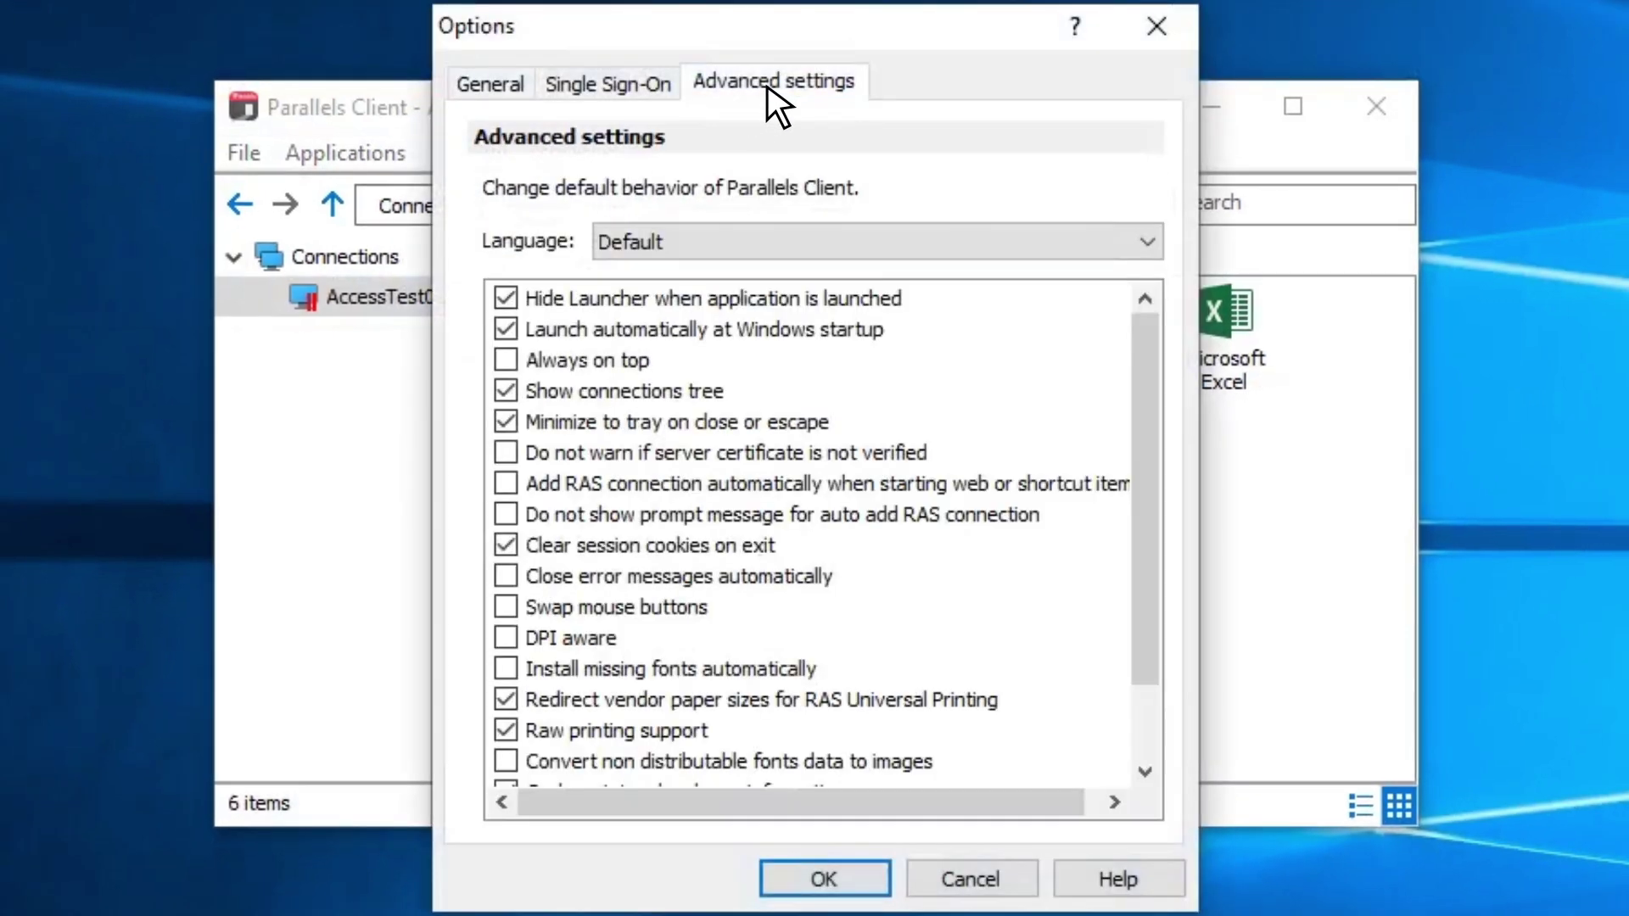
pyautogui.click(506, 422)
pyautogui.click(823, 879)
pyautogui.rightClick(495, 882)
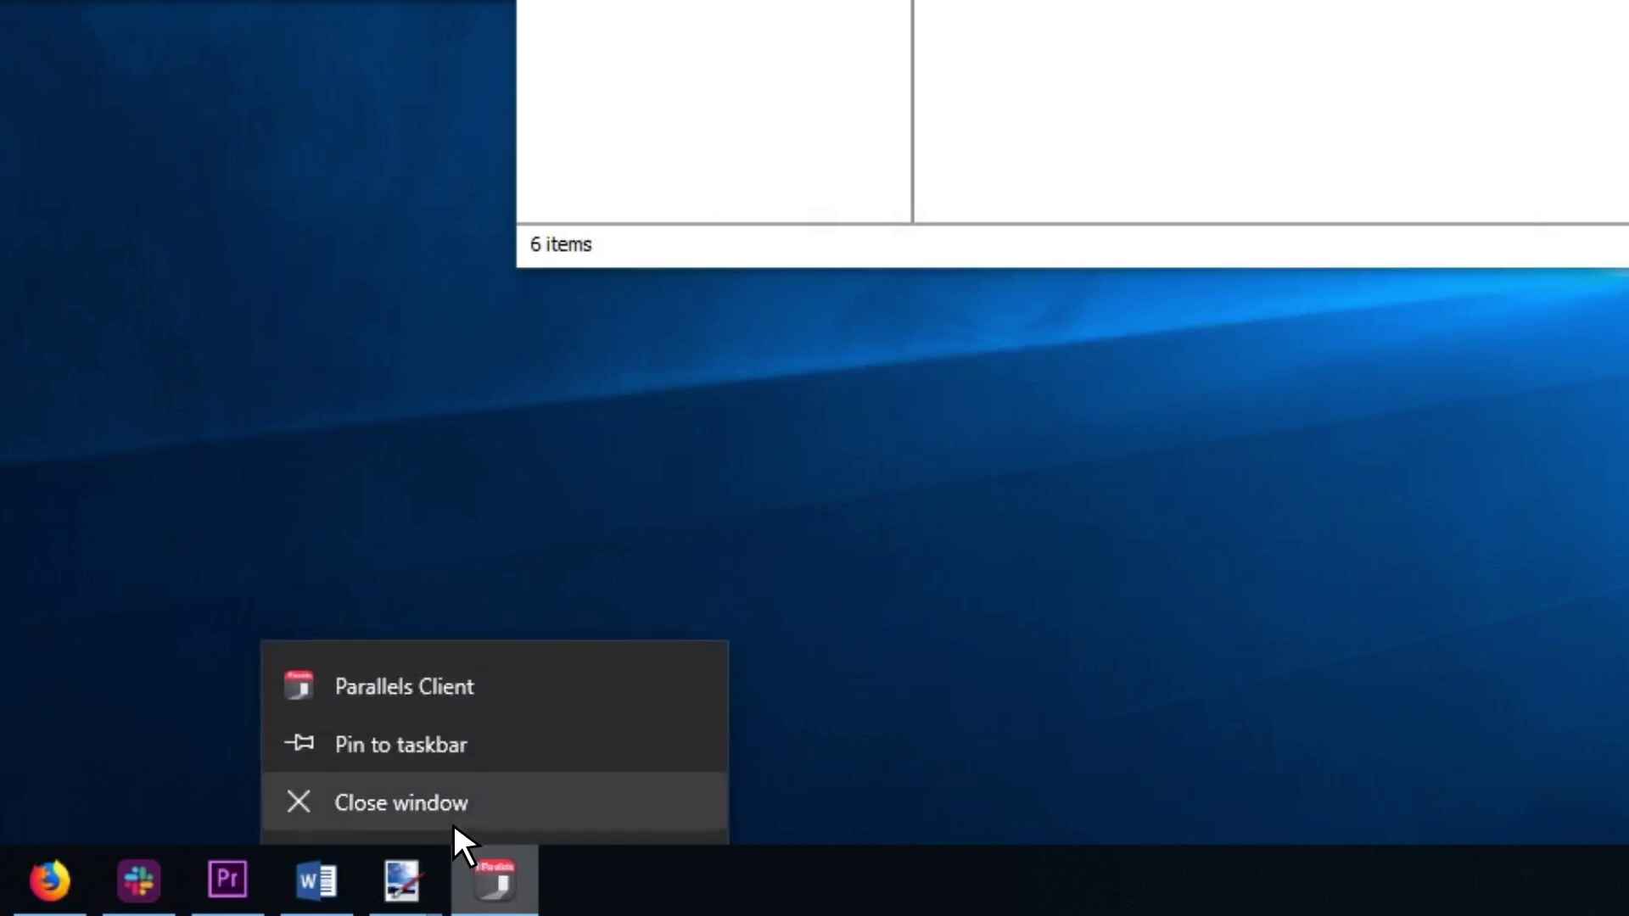
pyautogui.click(397, 744)
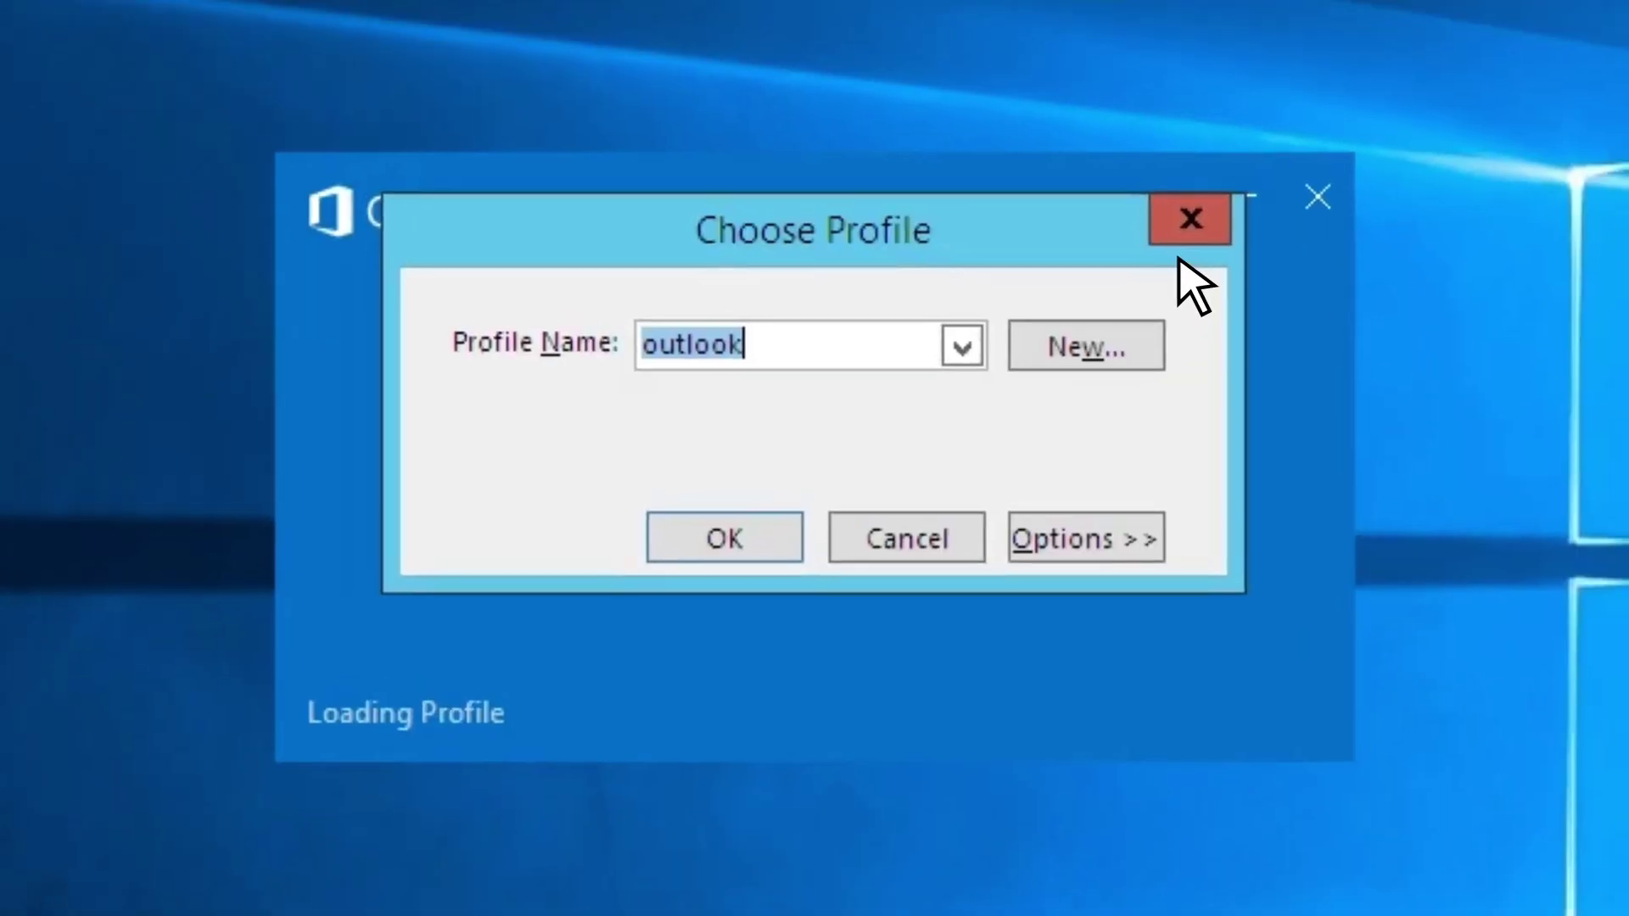
# - Load the outlook profile, view the Outlook 2016 setup through its Add an Email Account page, and cancel the setup
pyautogui.click(726, 543)
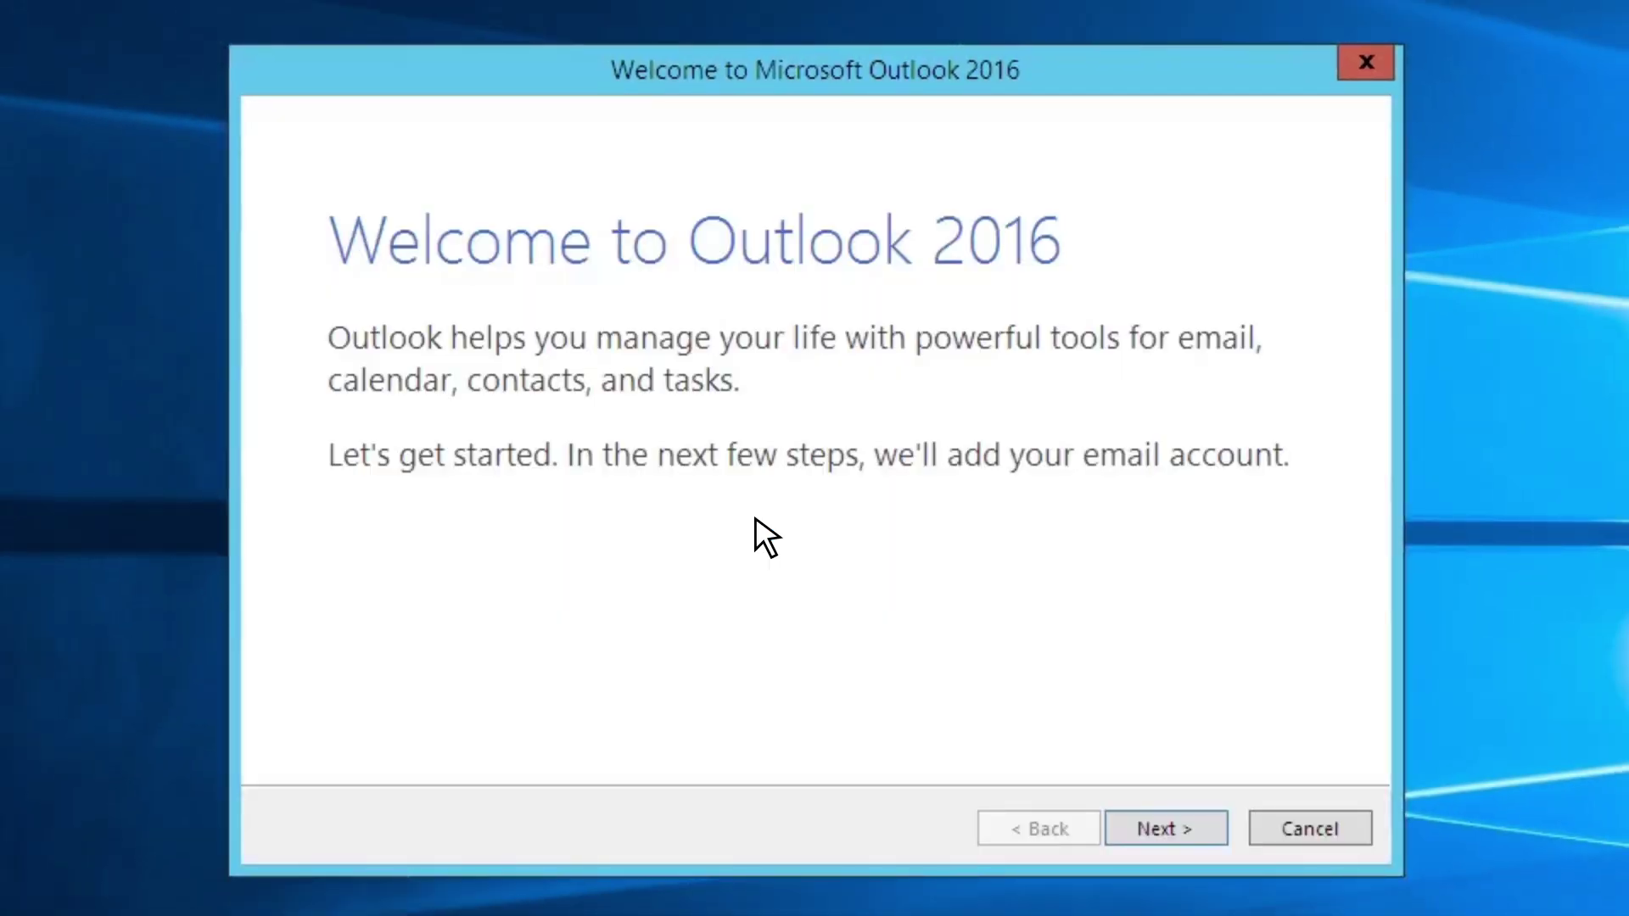
pyautogui.click(1165, 829)
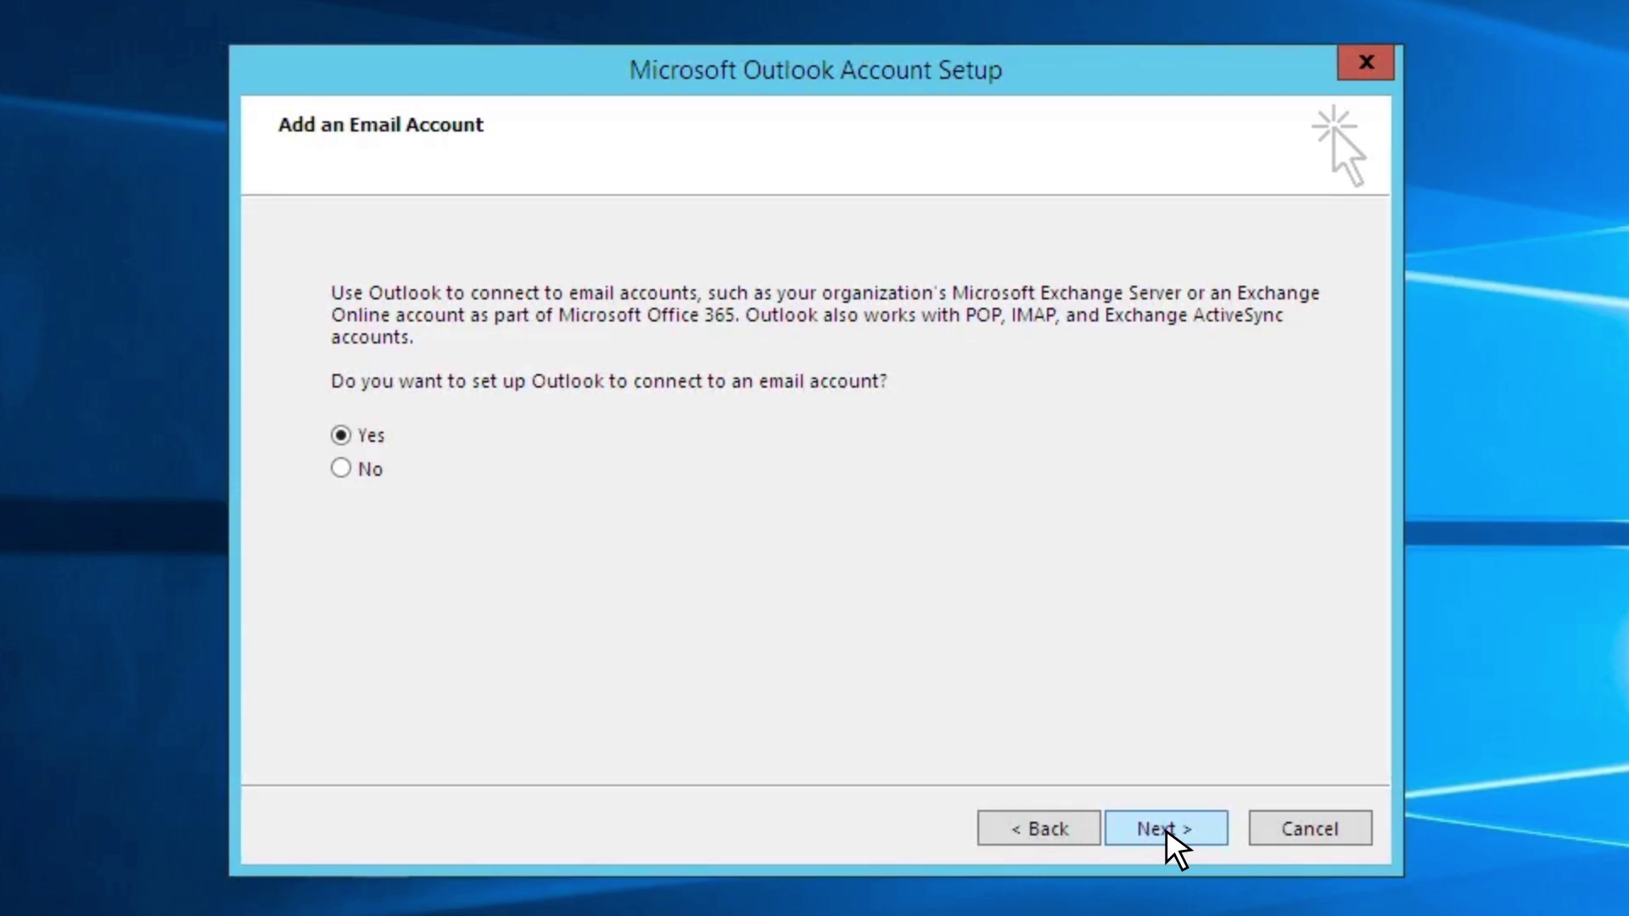
pyautogui.click(1313, 828)
pyautogui.click(761, 572)
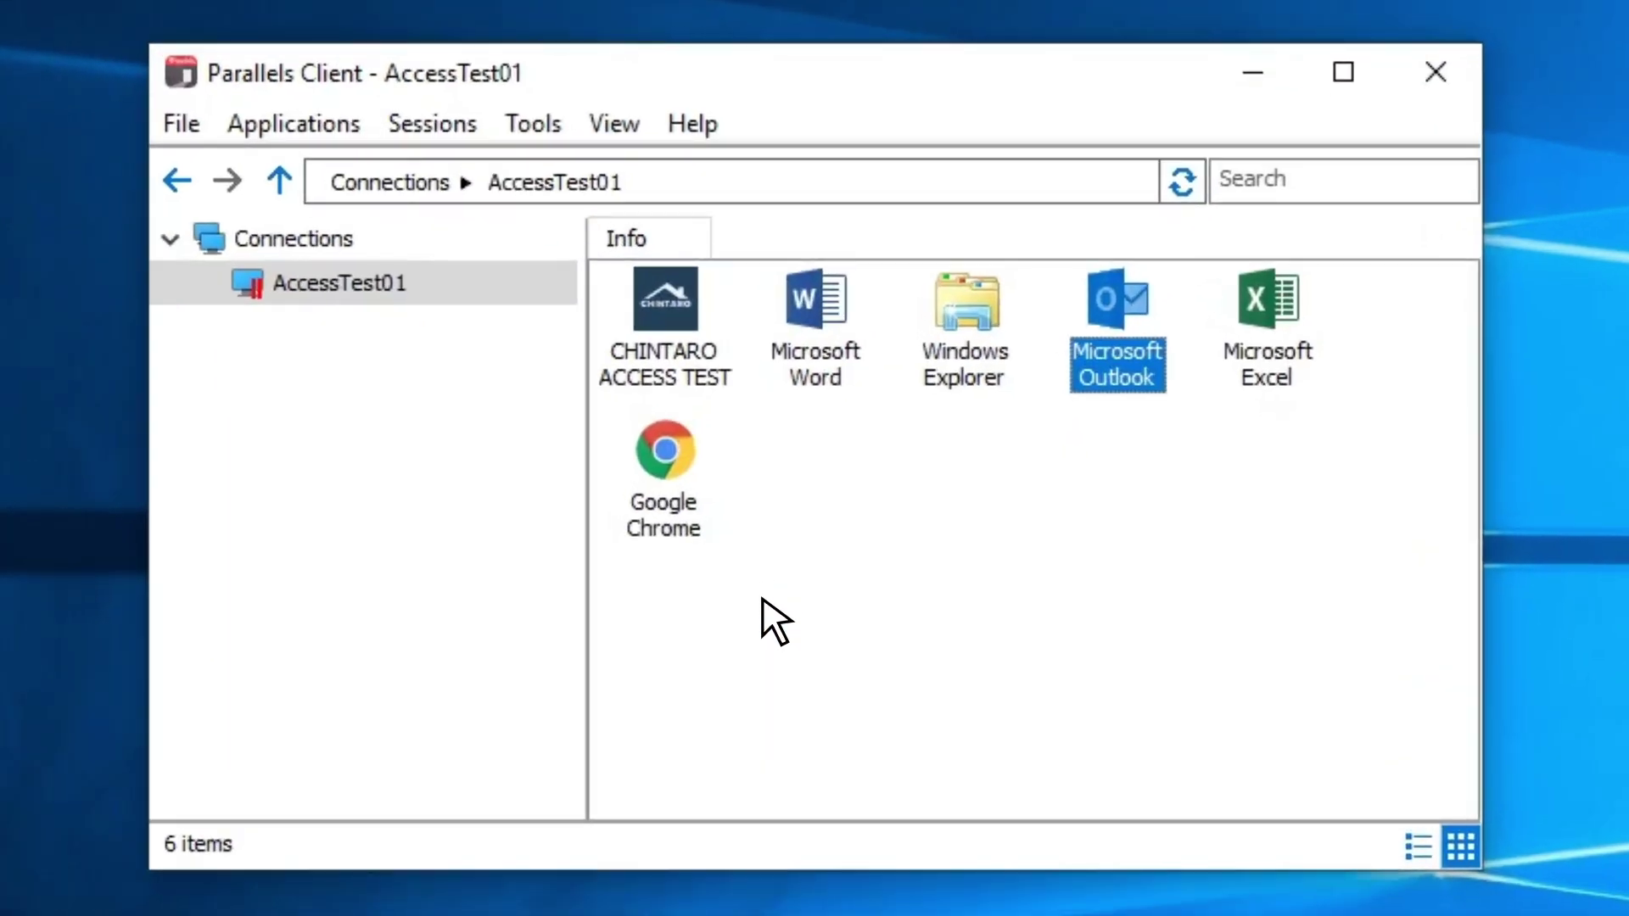
# - Open the remote Windows Explorer and look over the Data (F:) drive and the redirected C, D and F drives of the local desktop
pyautogui.press('Left')
pyautogui.hotkey('alt', 'F4')
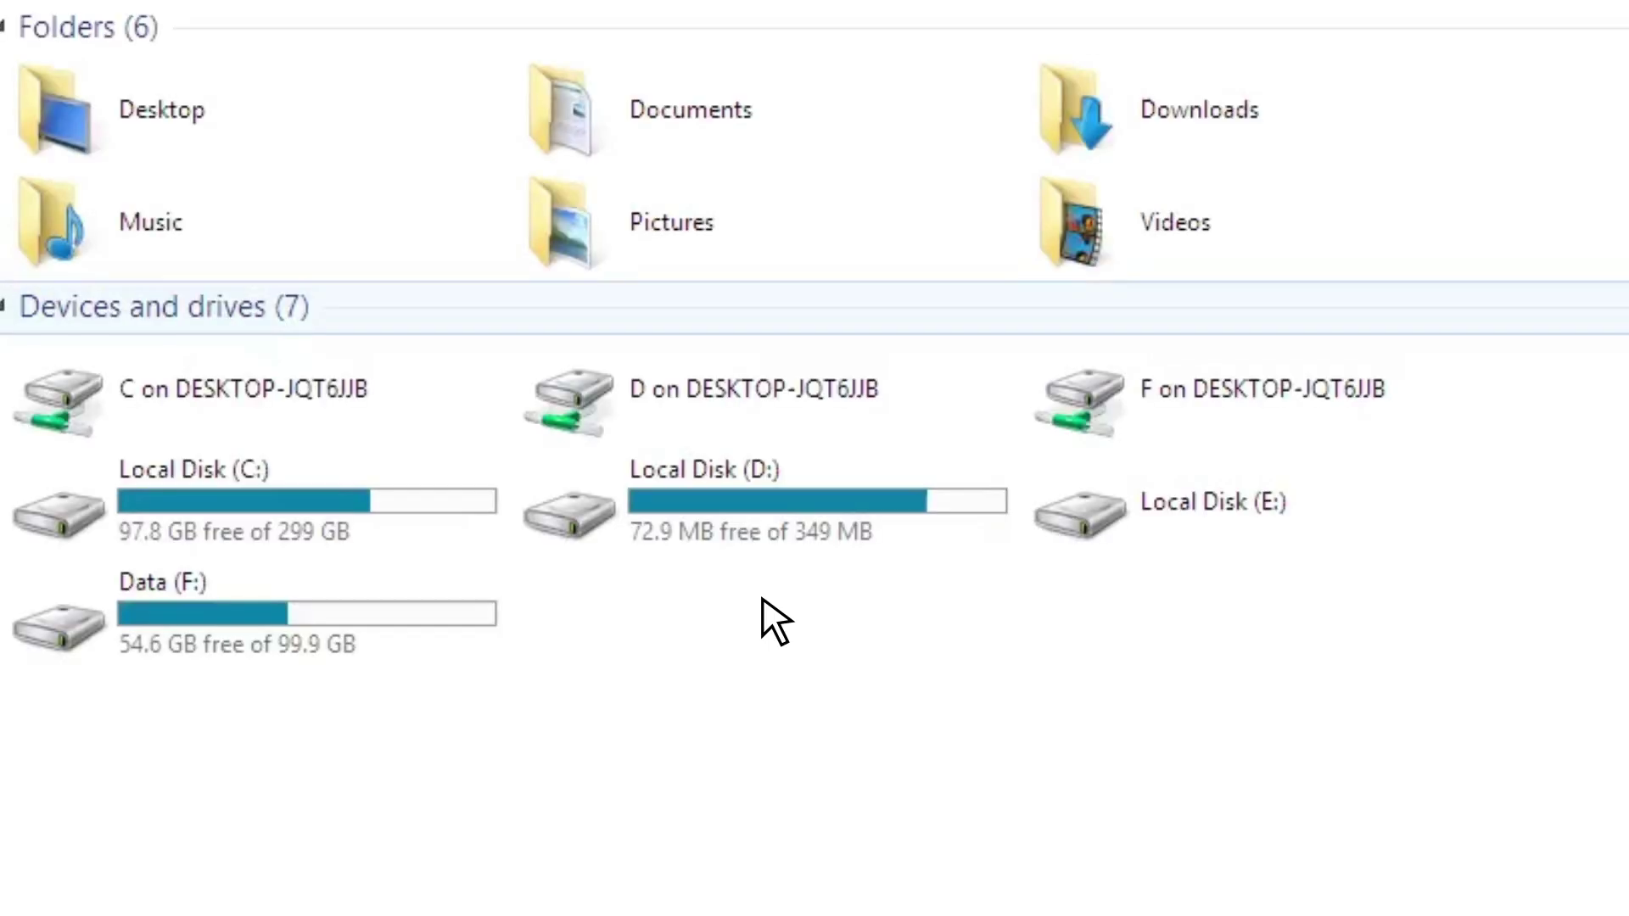
pyautogui.press('End')
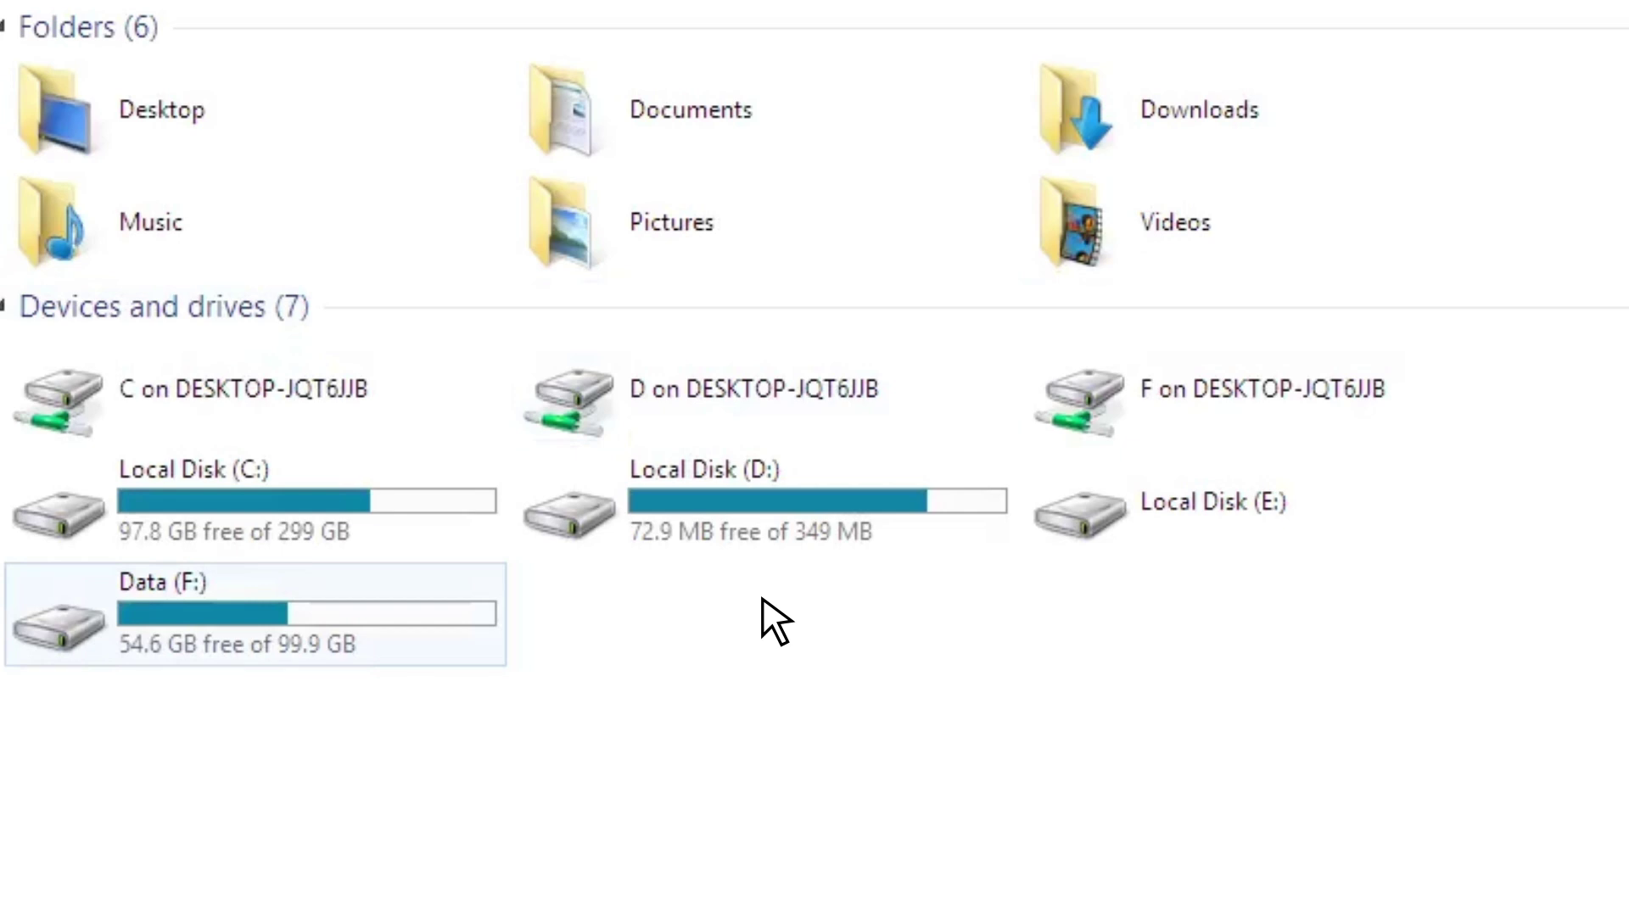
pyautogui.press('Up')
pyautogui.press('Up')
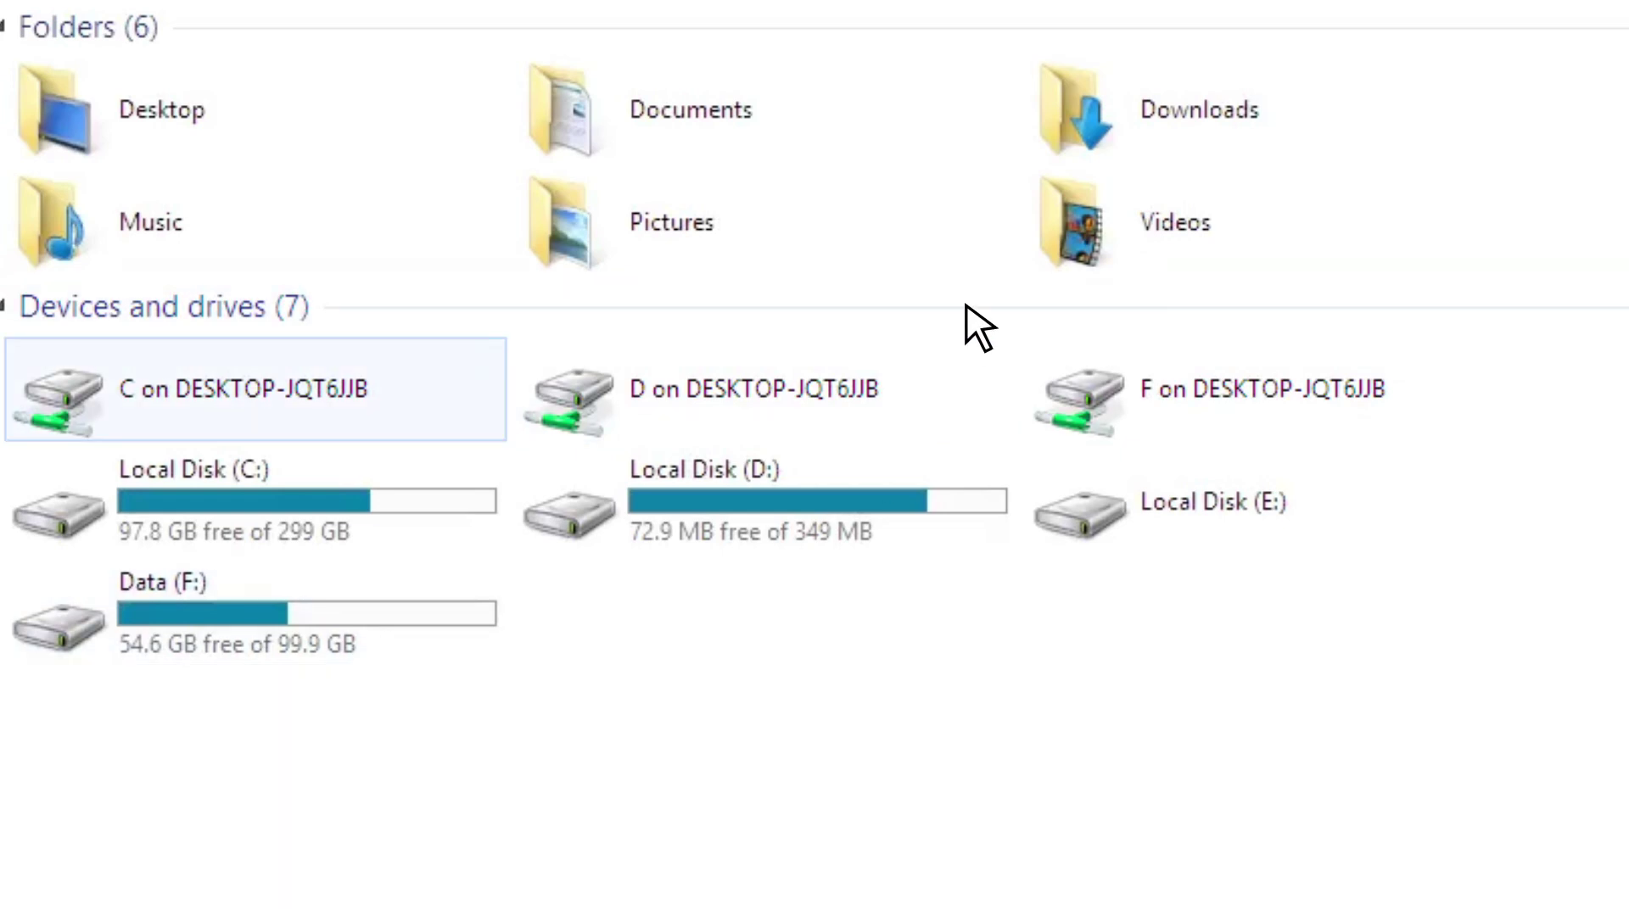
pyautogui.press('Right')
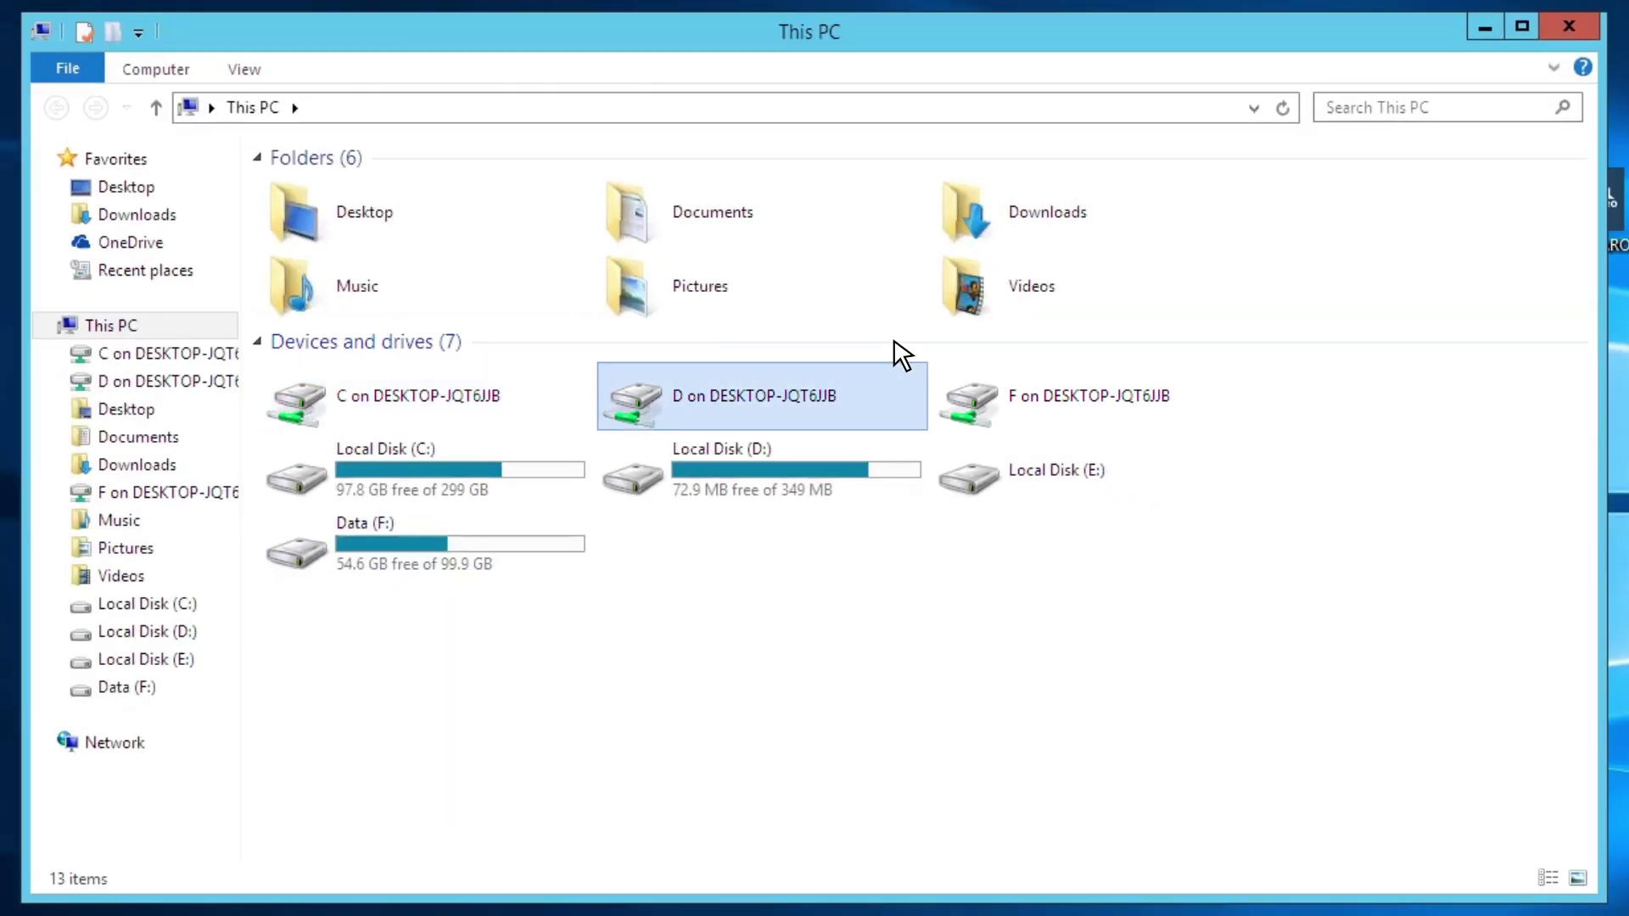
pyautogui.press('Right')
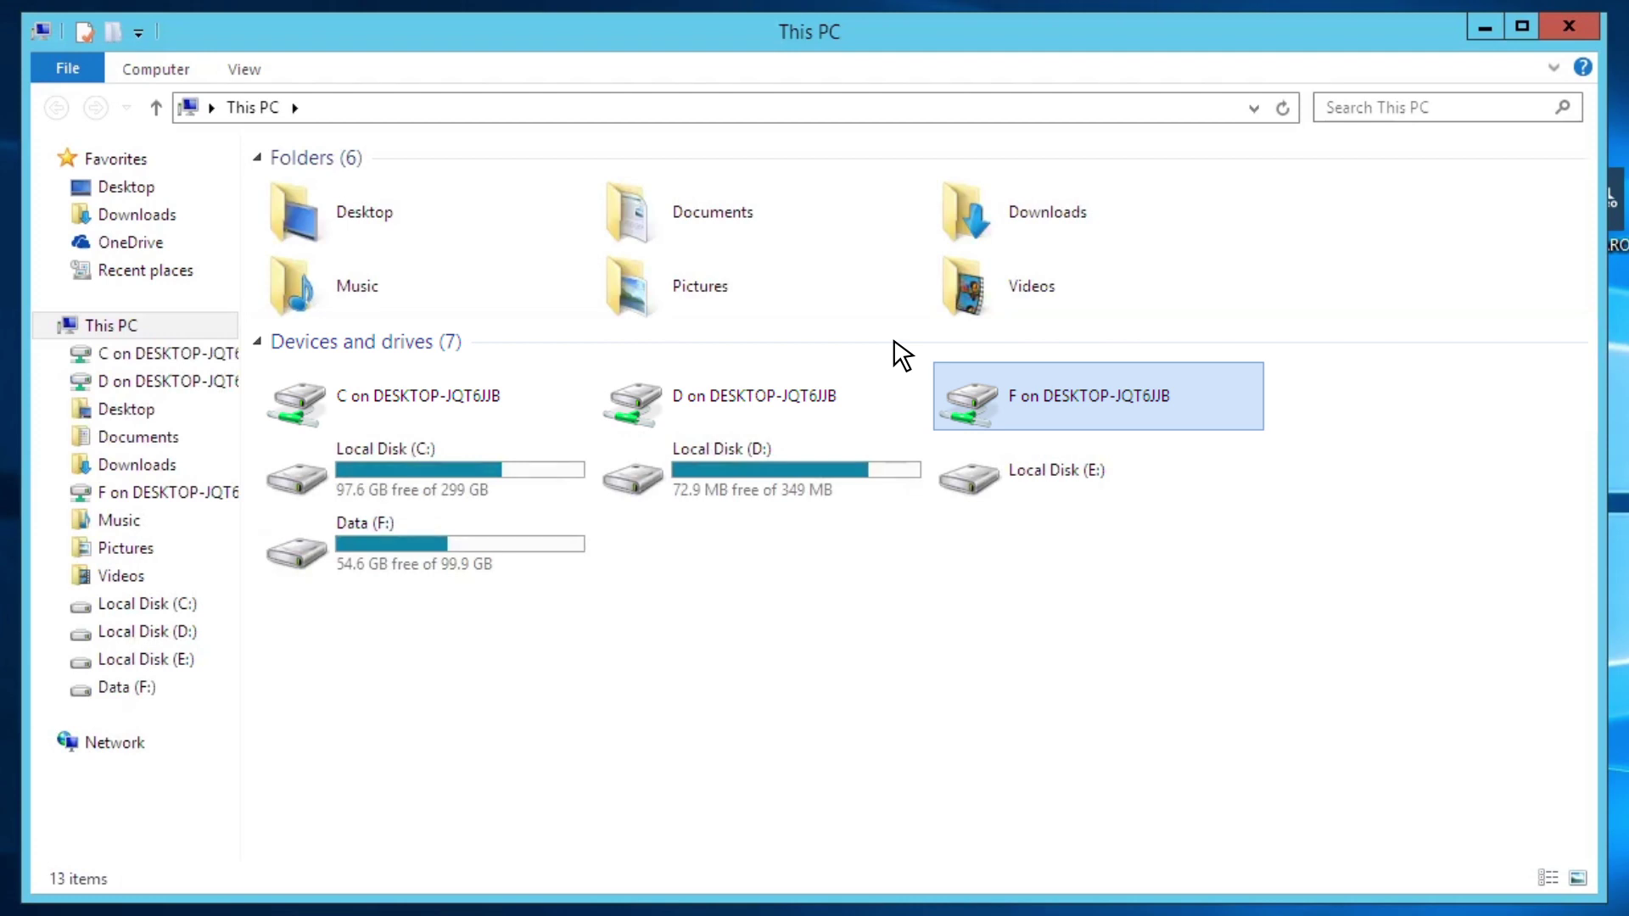
# - Browse the Program Files folder on Local Disk (C:) and view the contents of Local Disk (D:)
pyautogui.doubleClick(451, 468)
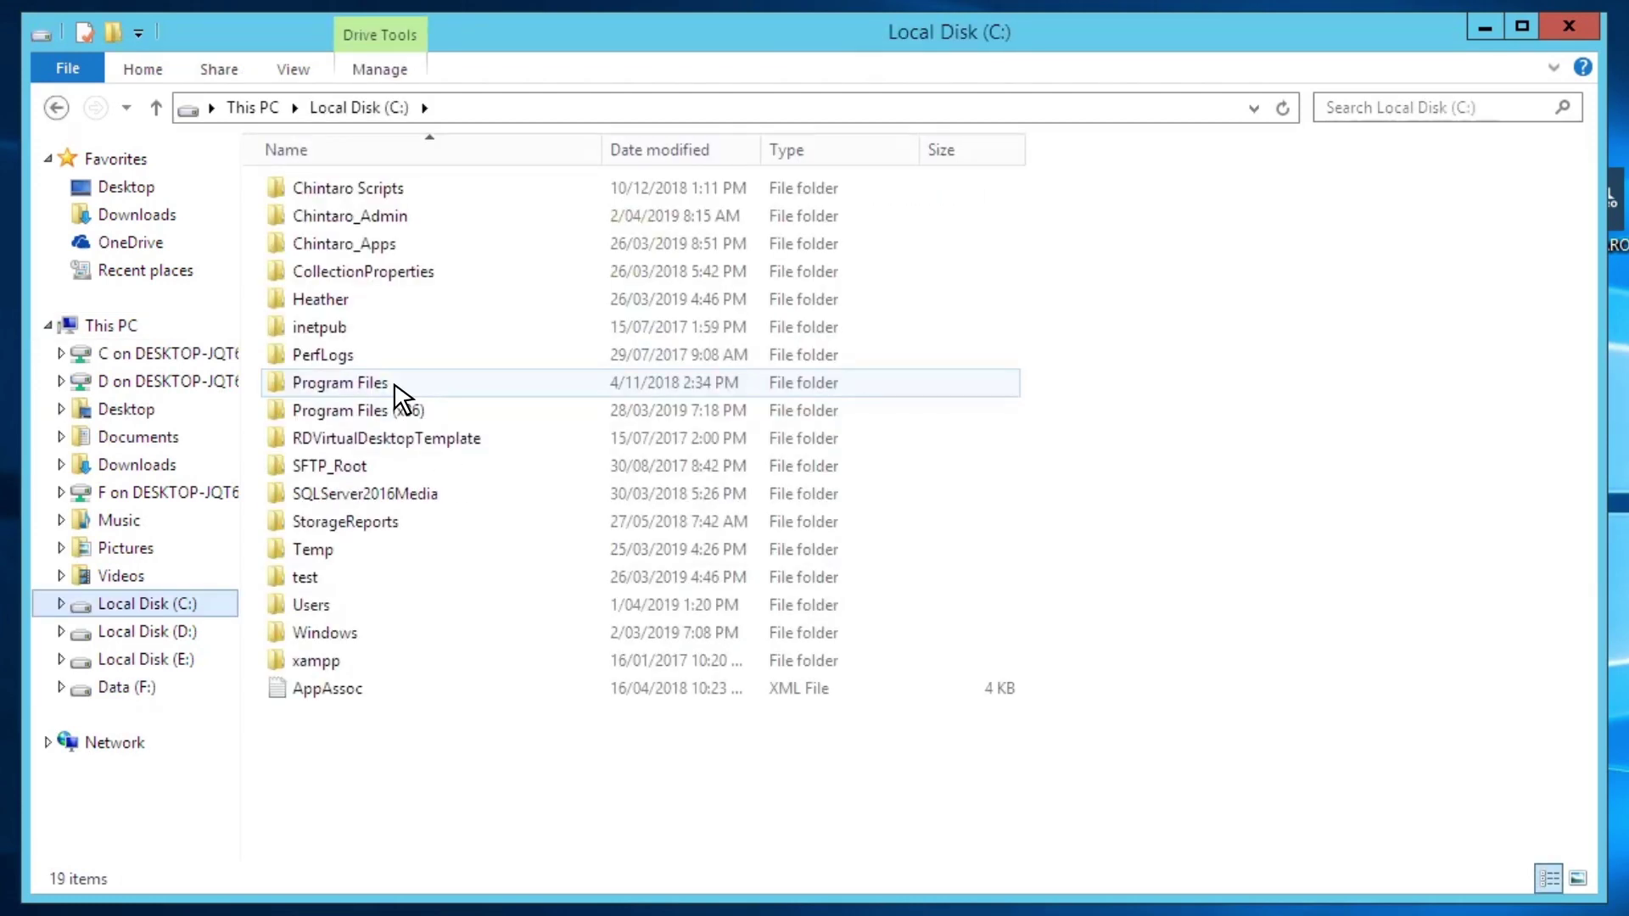
pyautogui.doubleClick(396, 386)
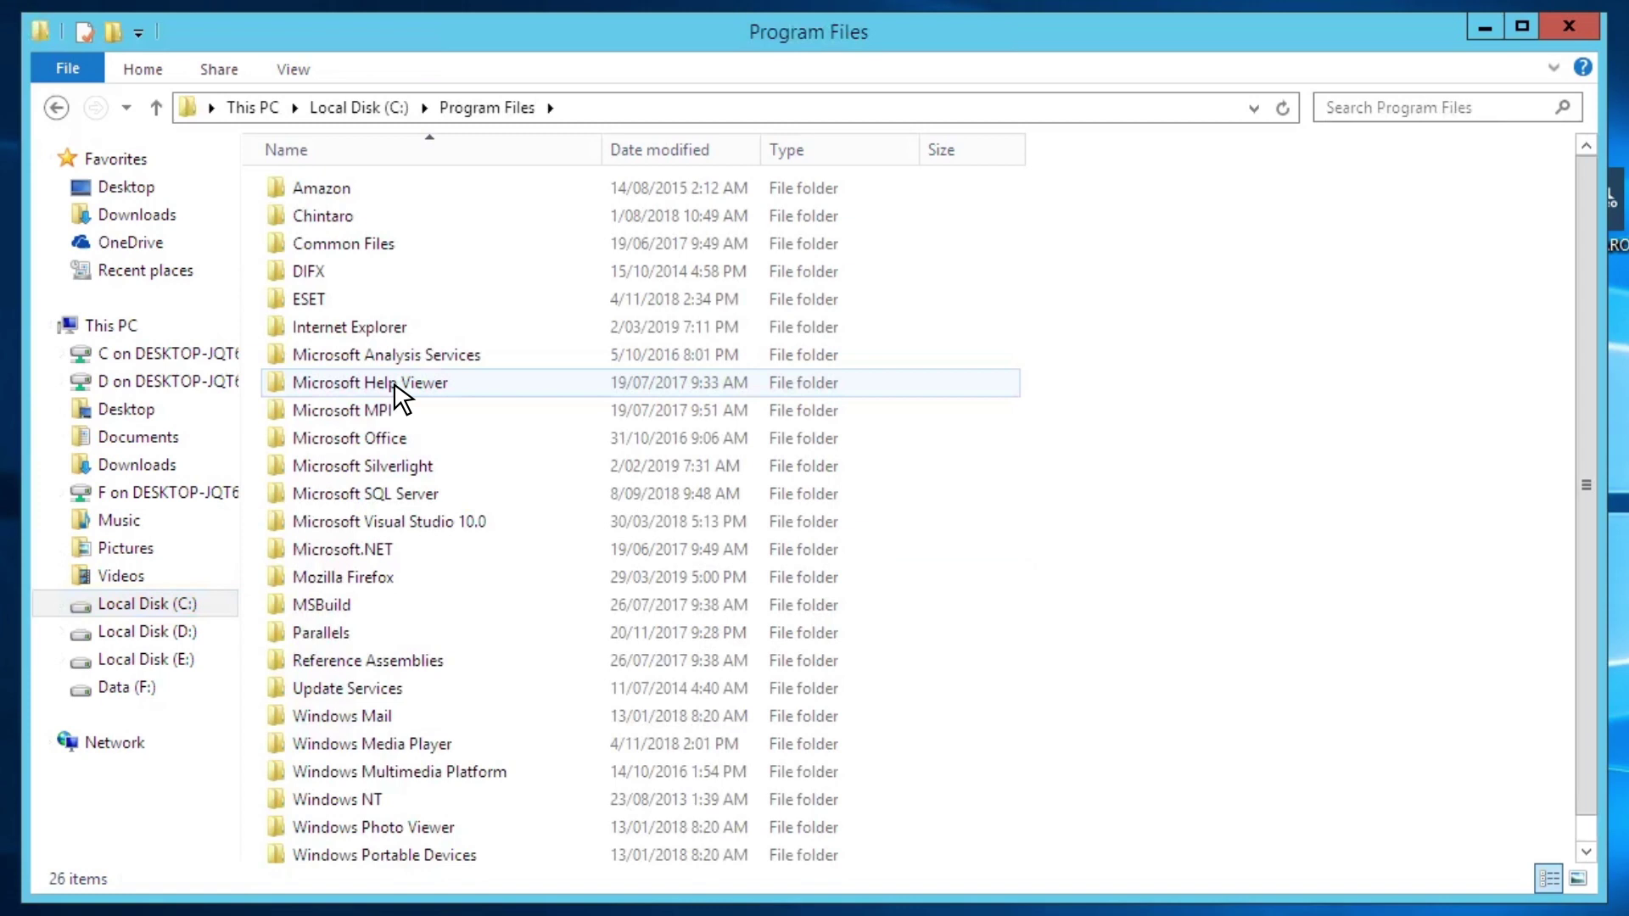
pyautogui.click(82, 635)
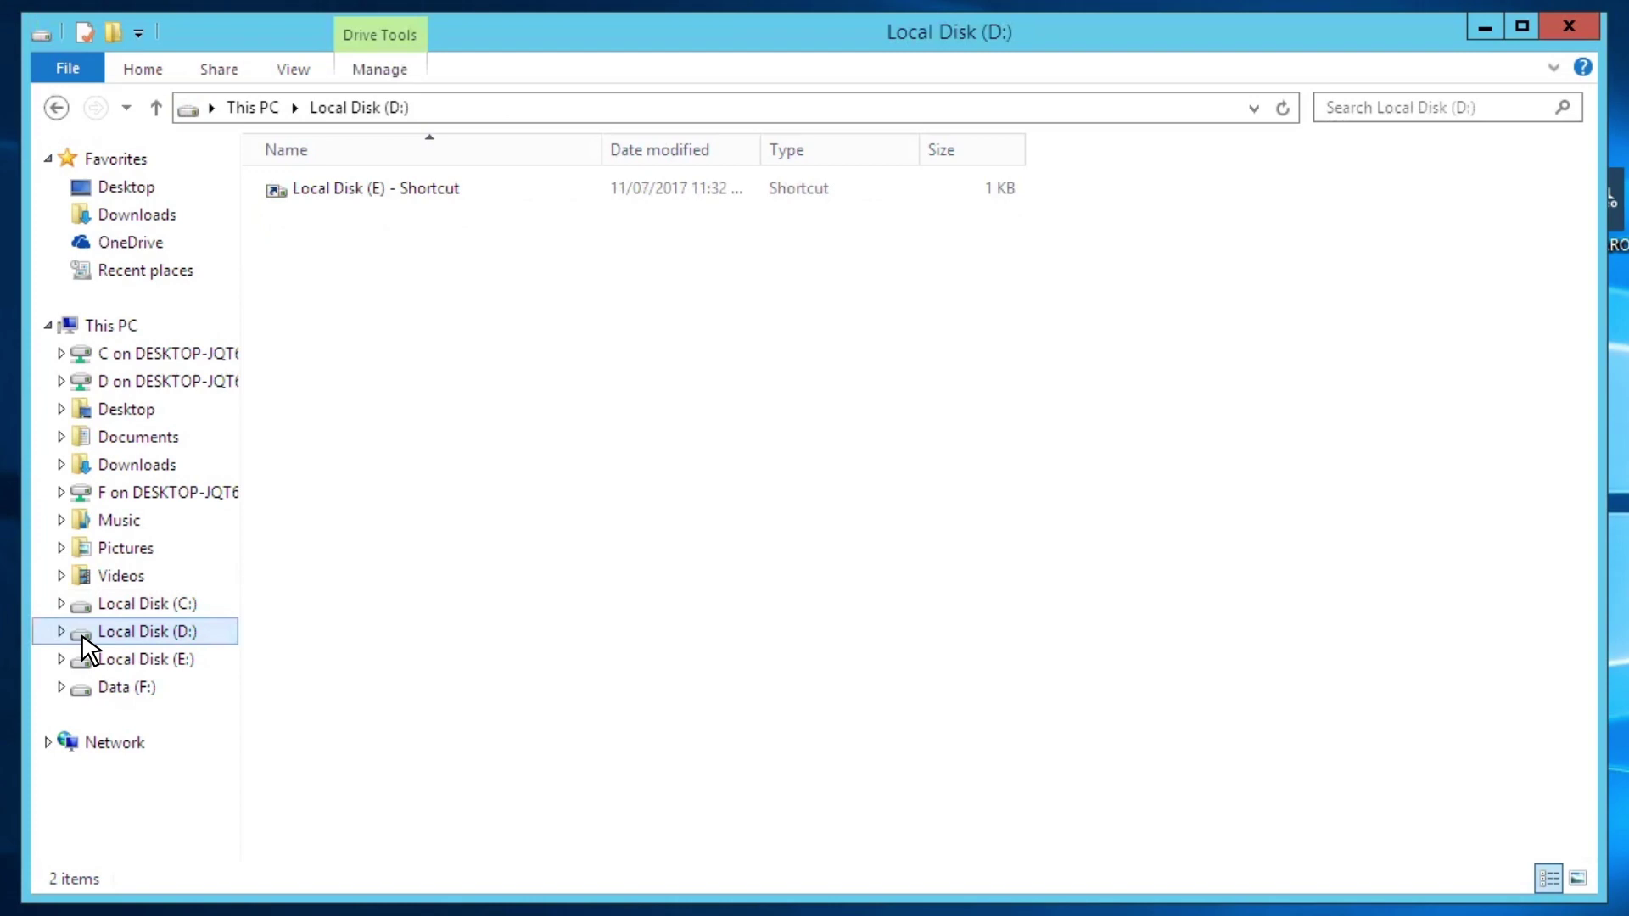
# - Show the Data (F:) drive, try to open its cABIS folder, and decline the request for access
pyautogui.click(81, 684)
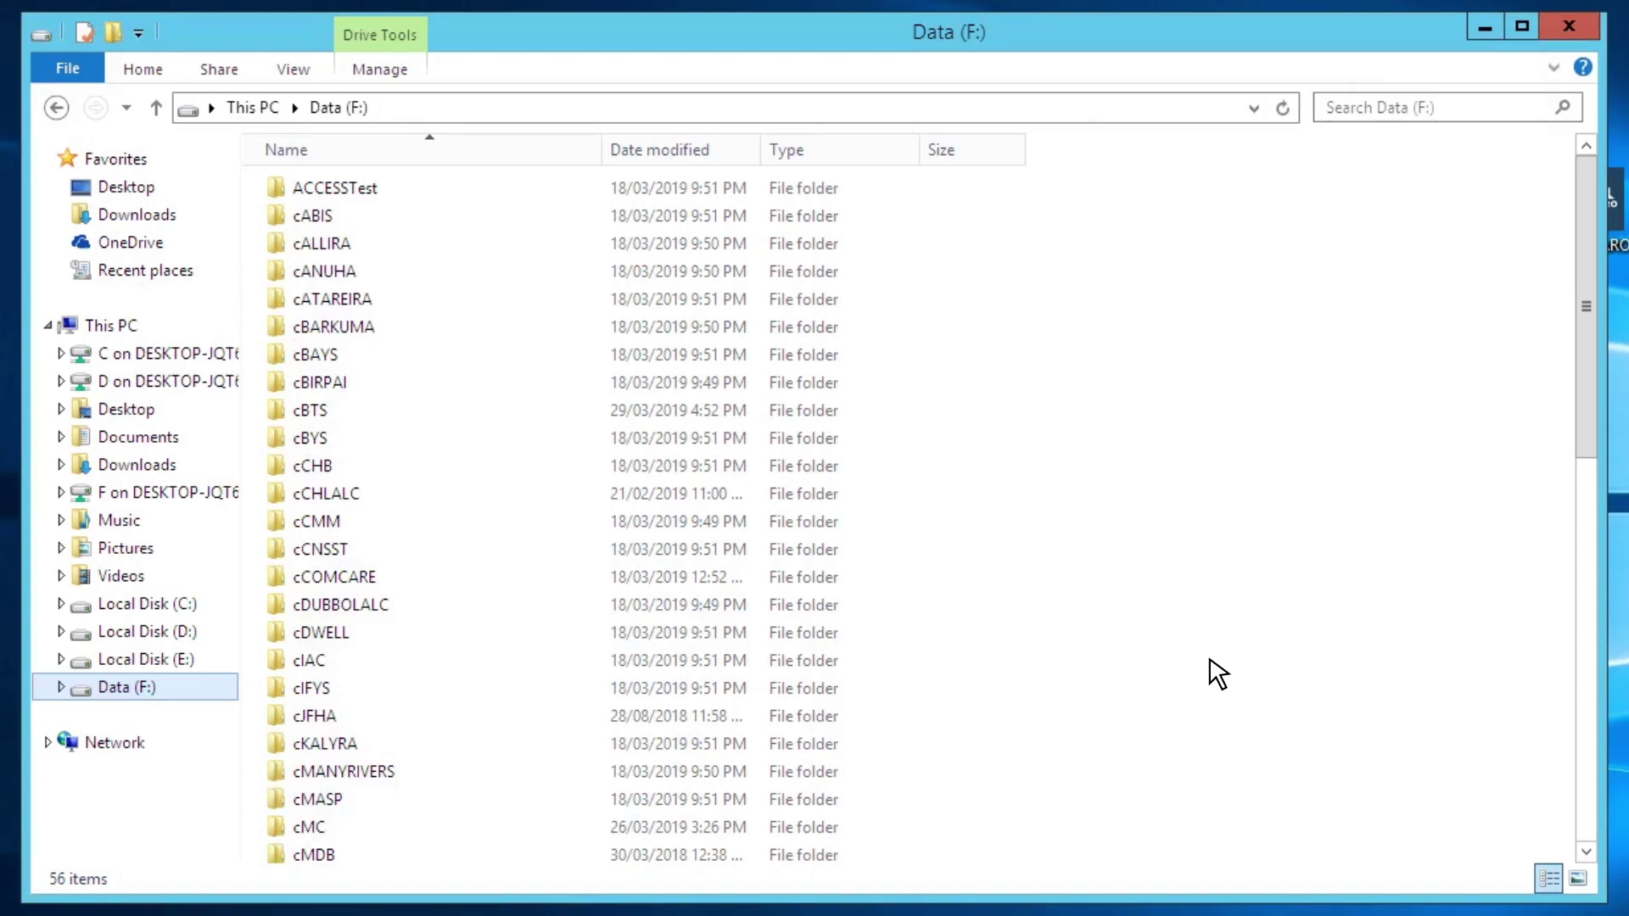
pyautogui.click(555, 217)
pyautogui.doubleClick(556, 220)
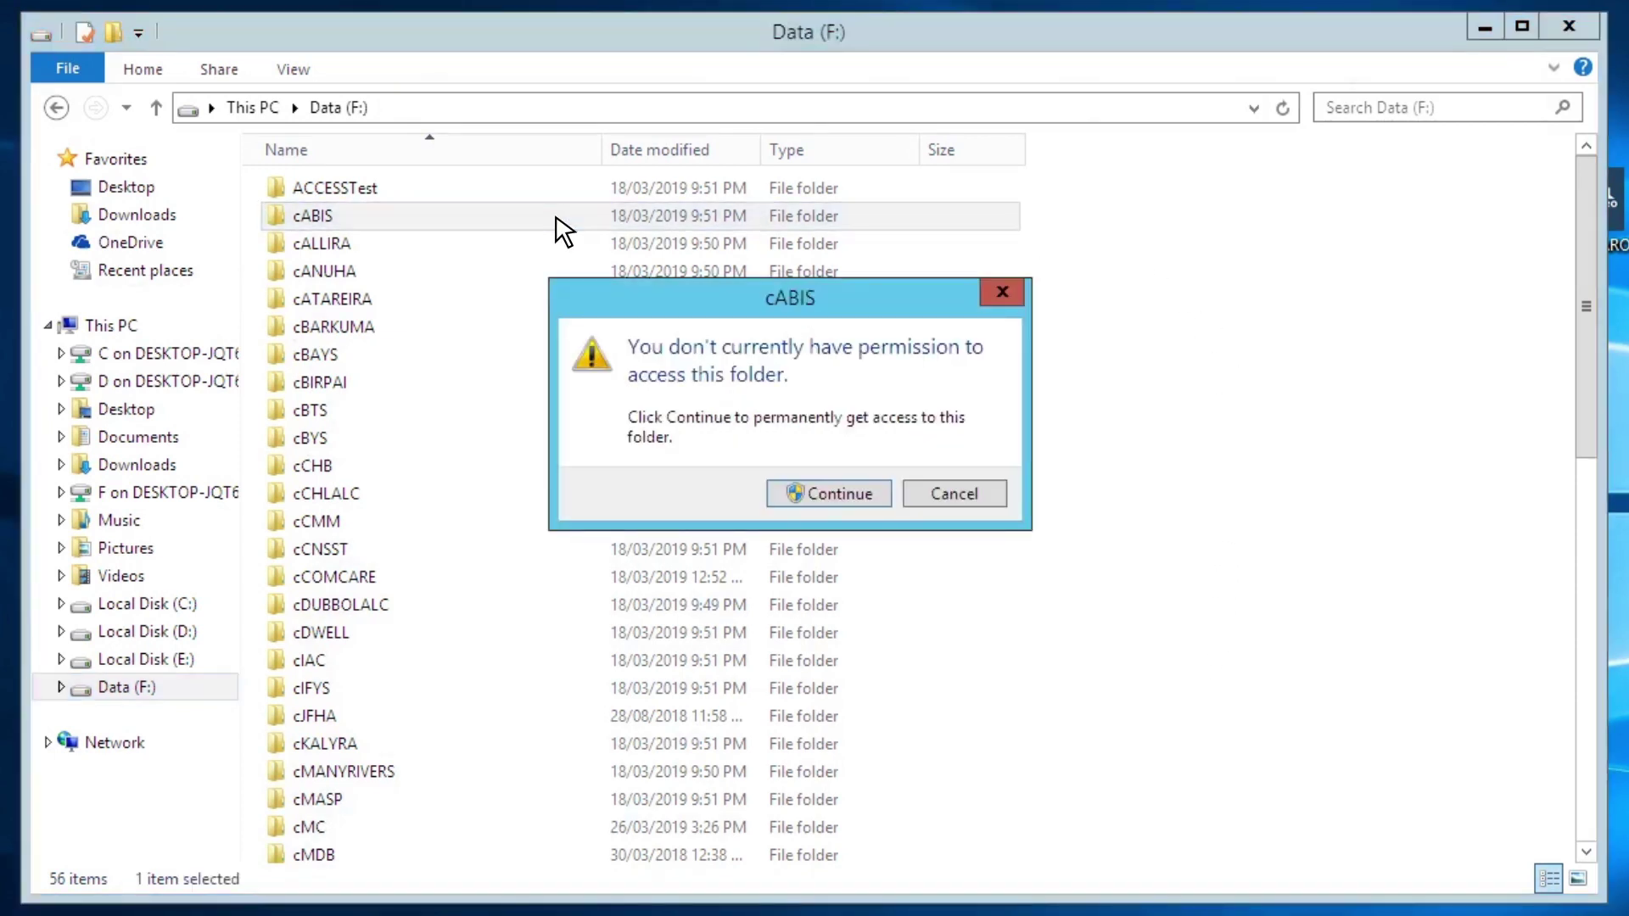
pyautogui.click(953, 493)
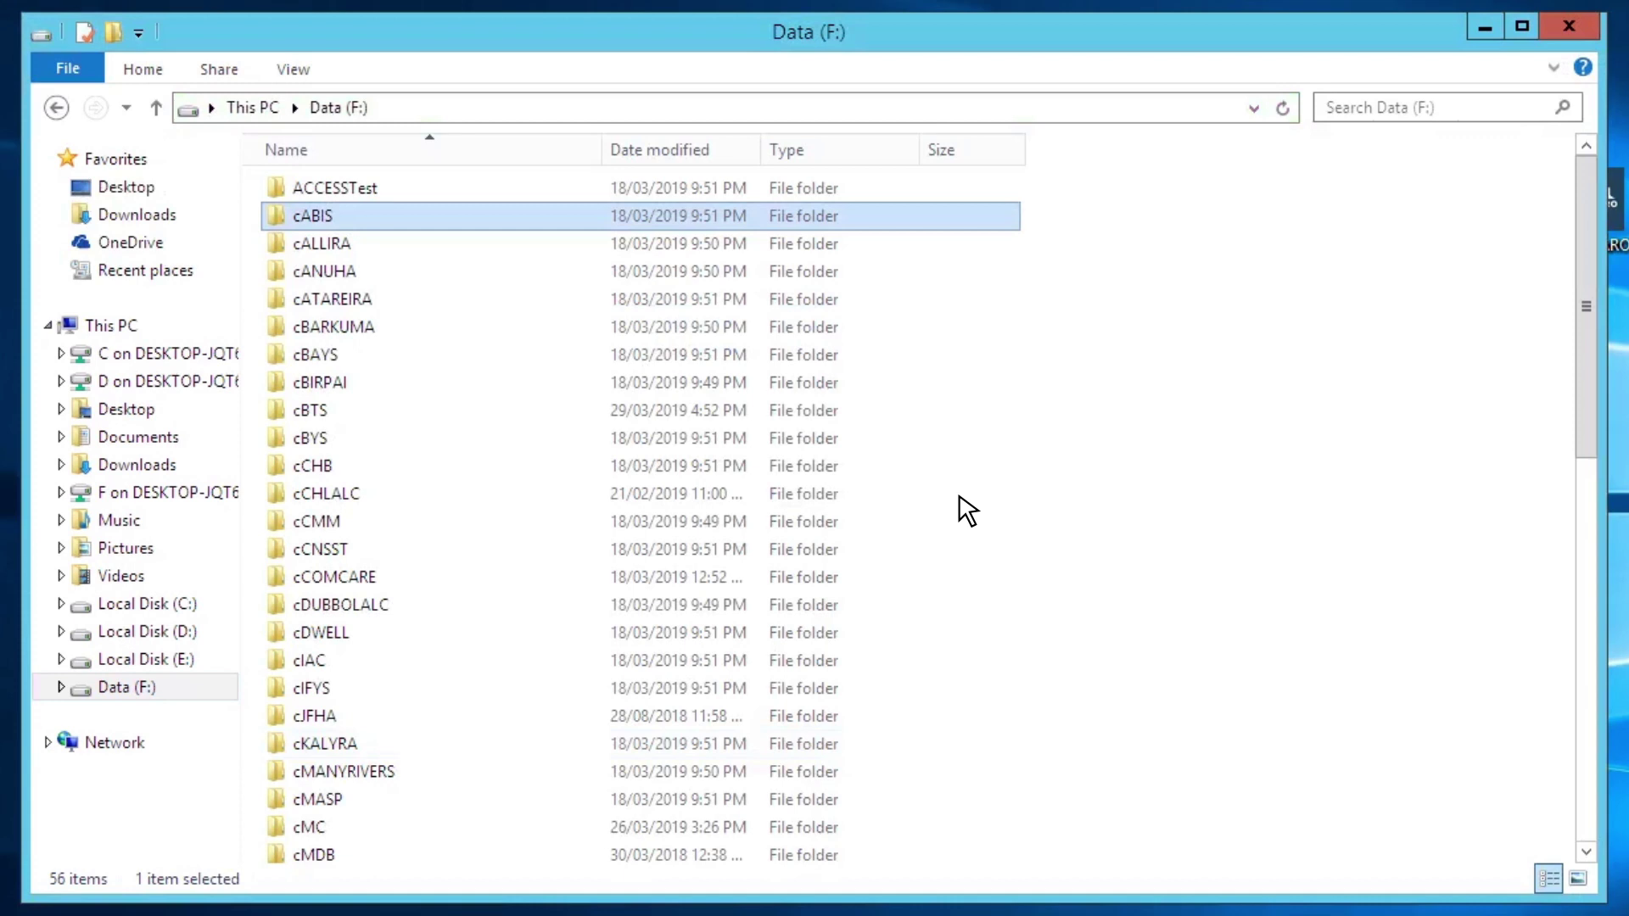
# - Open the ACCESSTest folder on Data (F:), view its nested ACCESSTest folder, and return to the parent folder
pyautogui.doubleClick(331, 188)
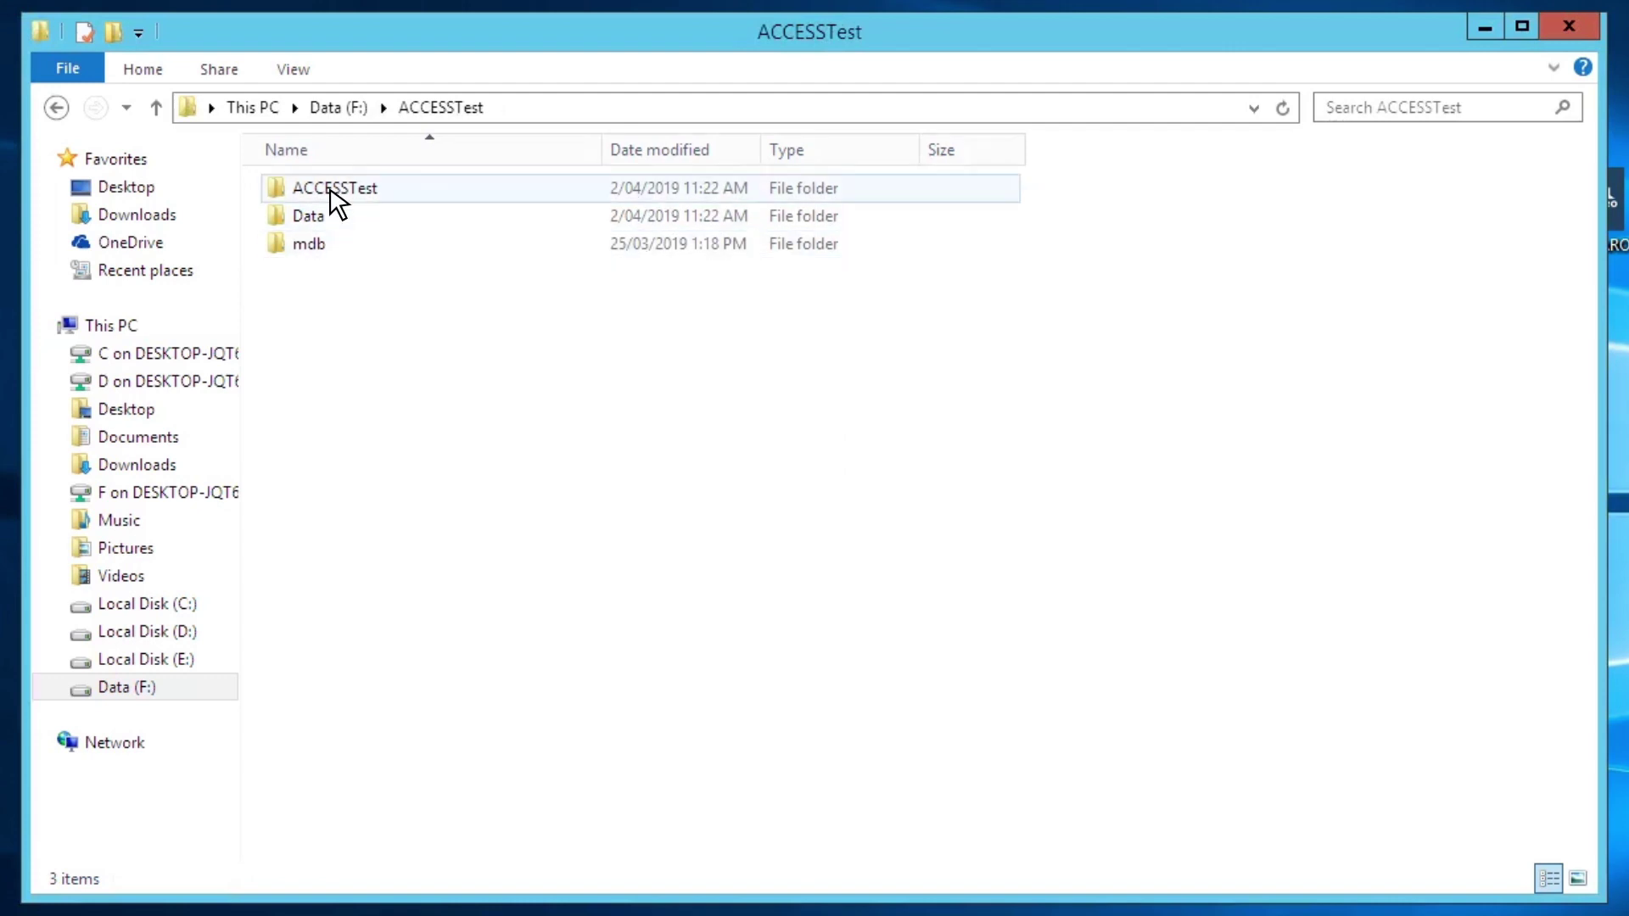
pyautogui.doubleClick(330, 191)
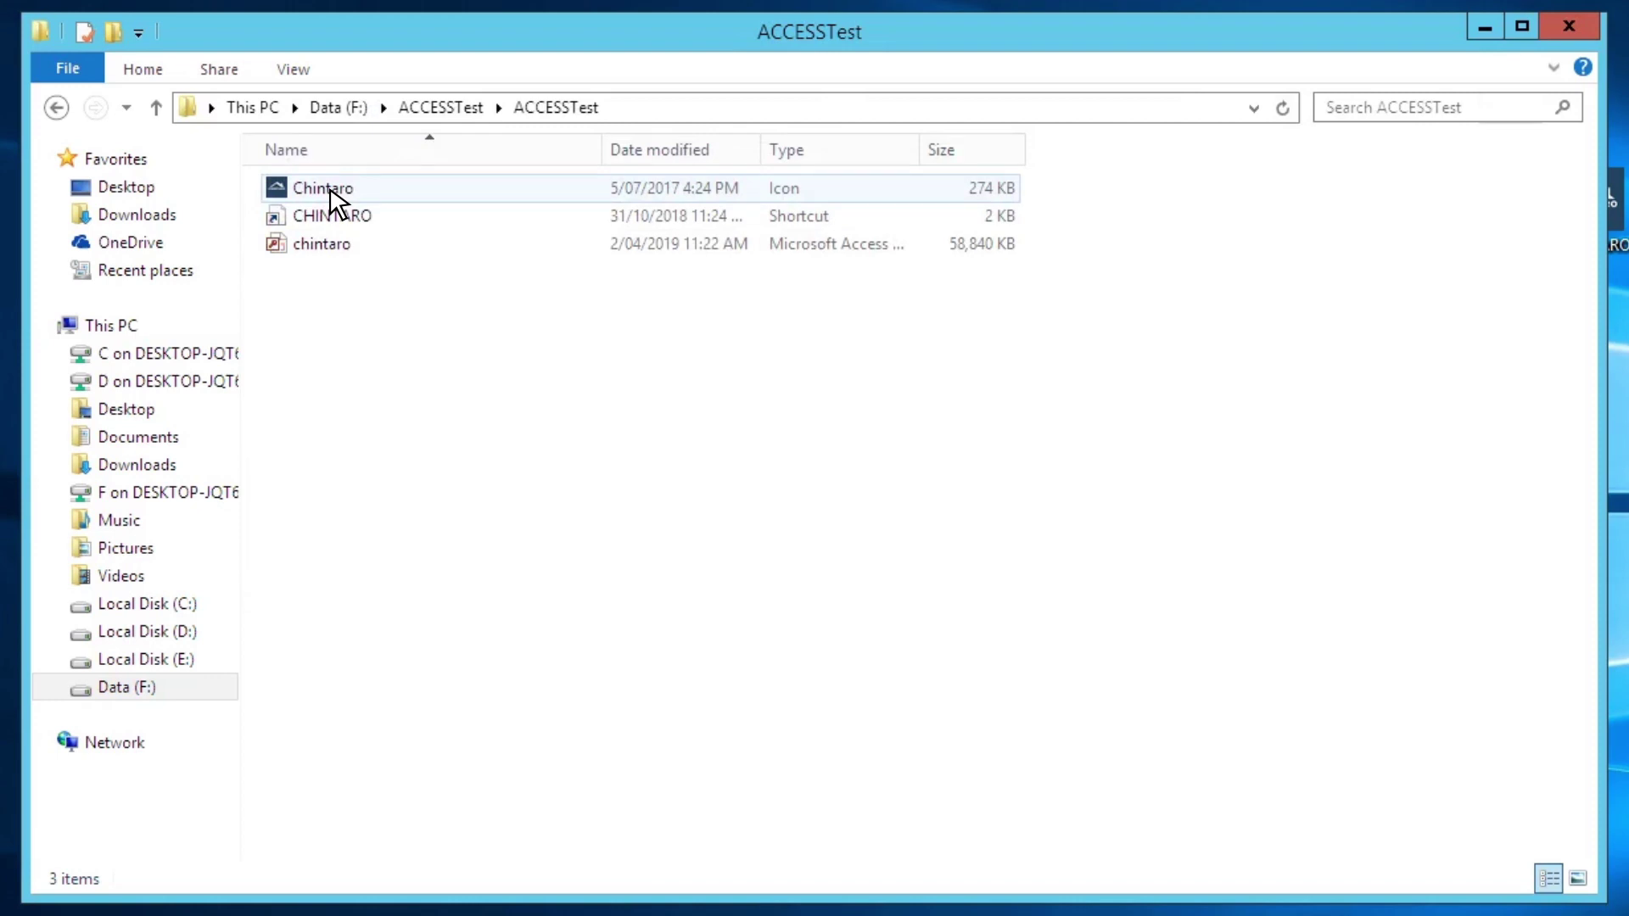
pyautogui.click(56, 108)
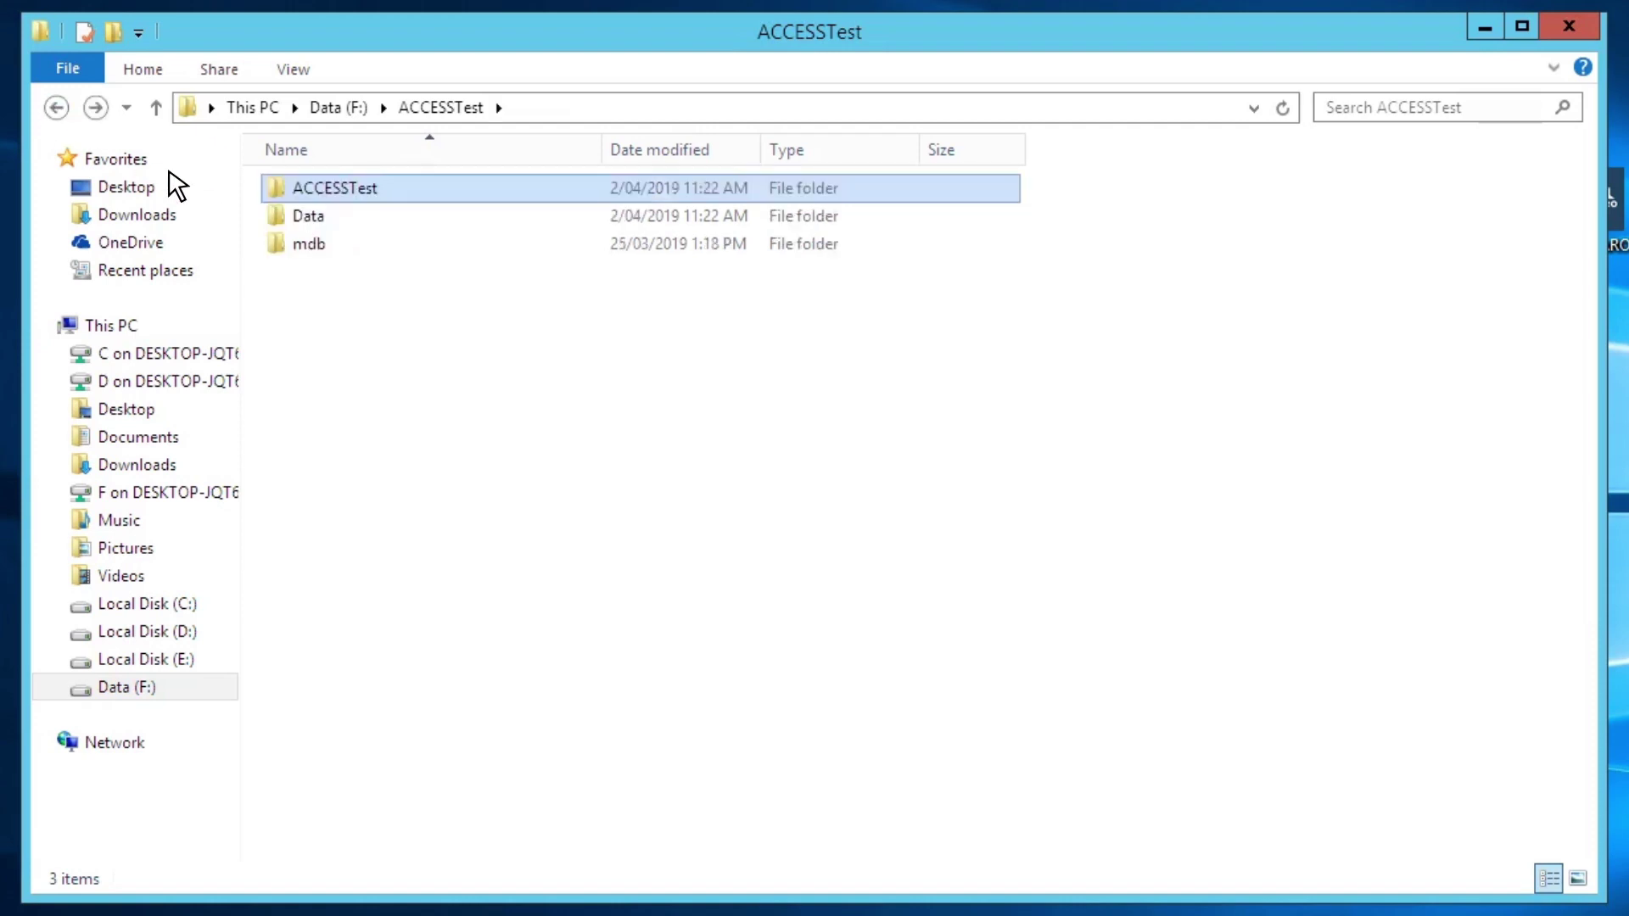
pyautogui.click(343, 269)
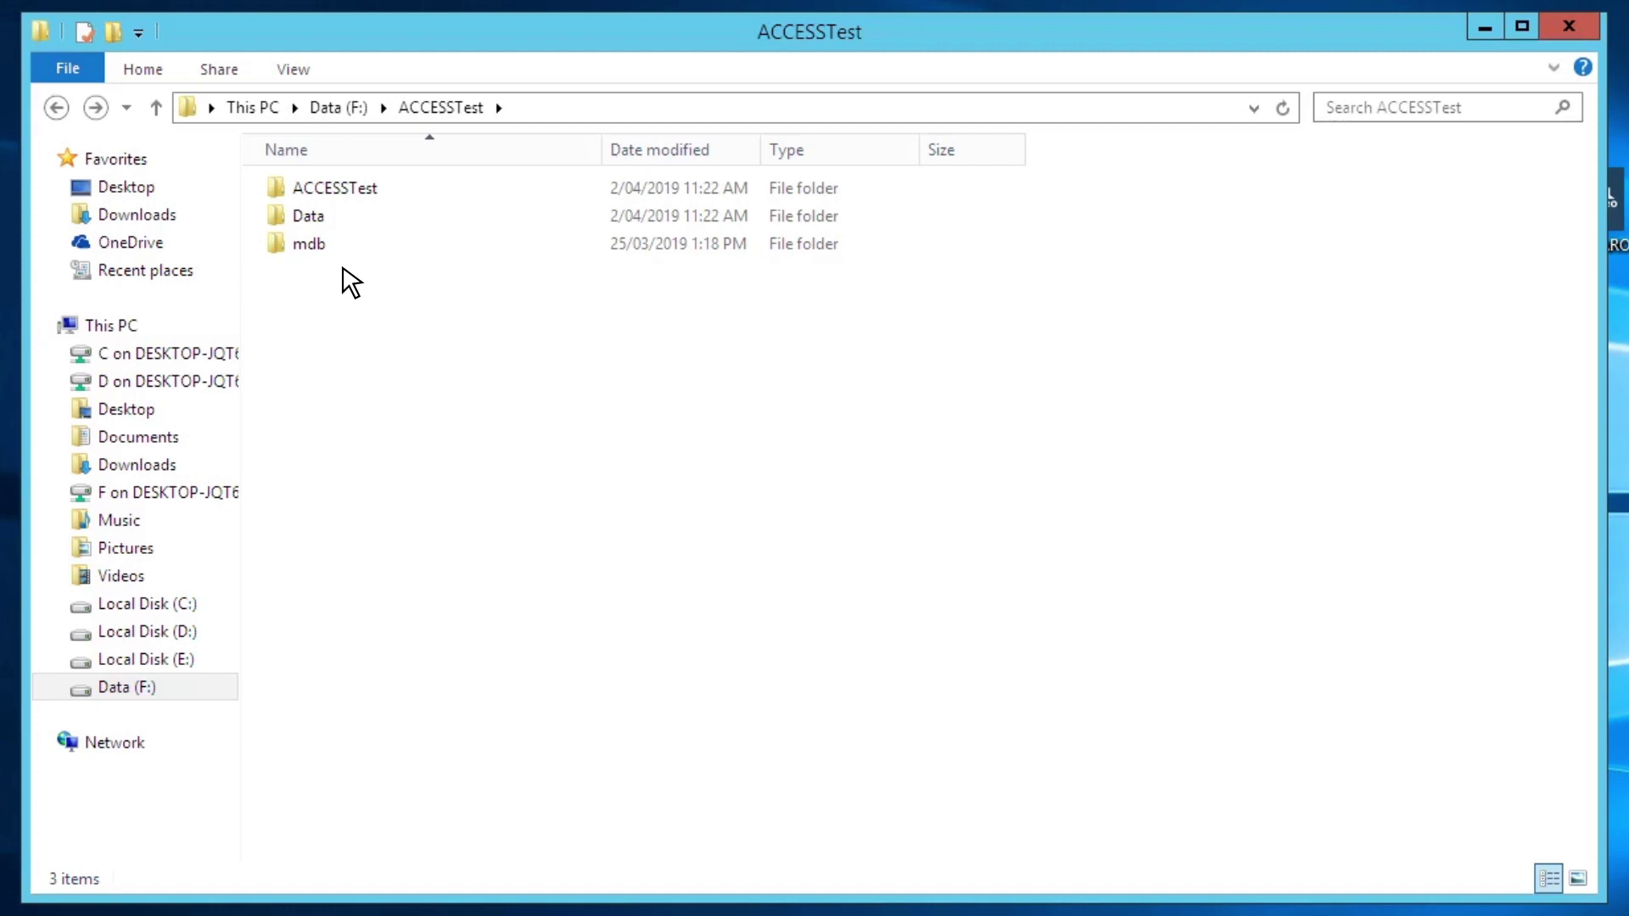
# - Look through the Data folder's Templates, Inspection_Exports and Inspection_Images folders, and close the remote file explorer
pyautogui.doubleClick(307, 221)
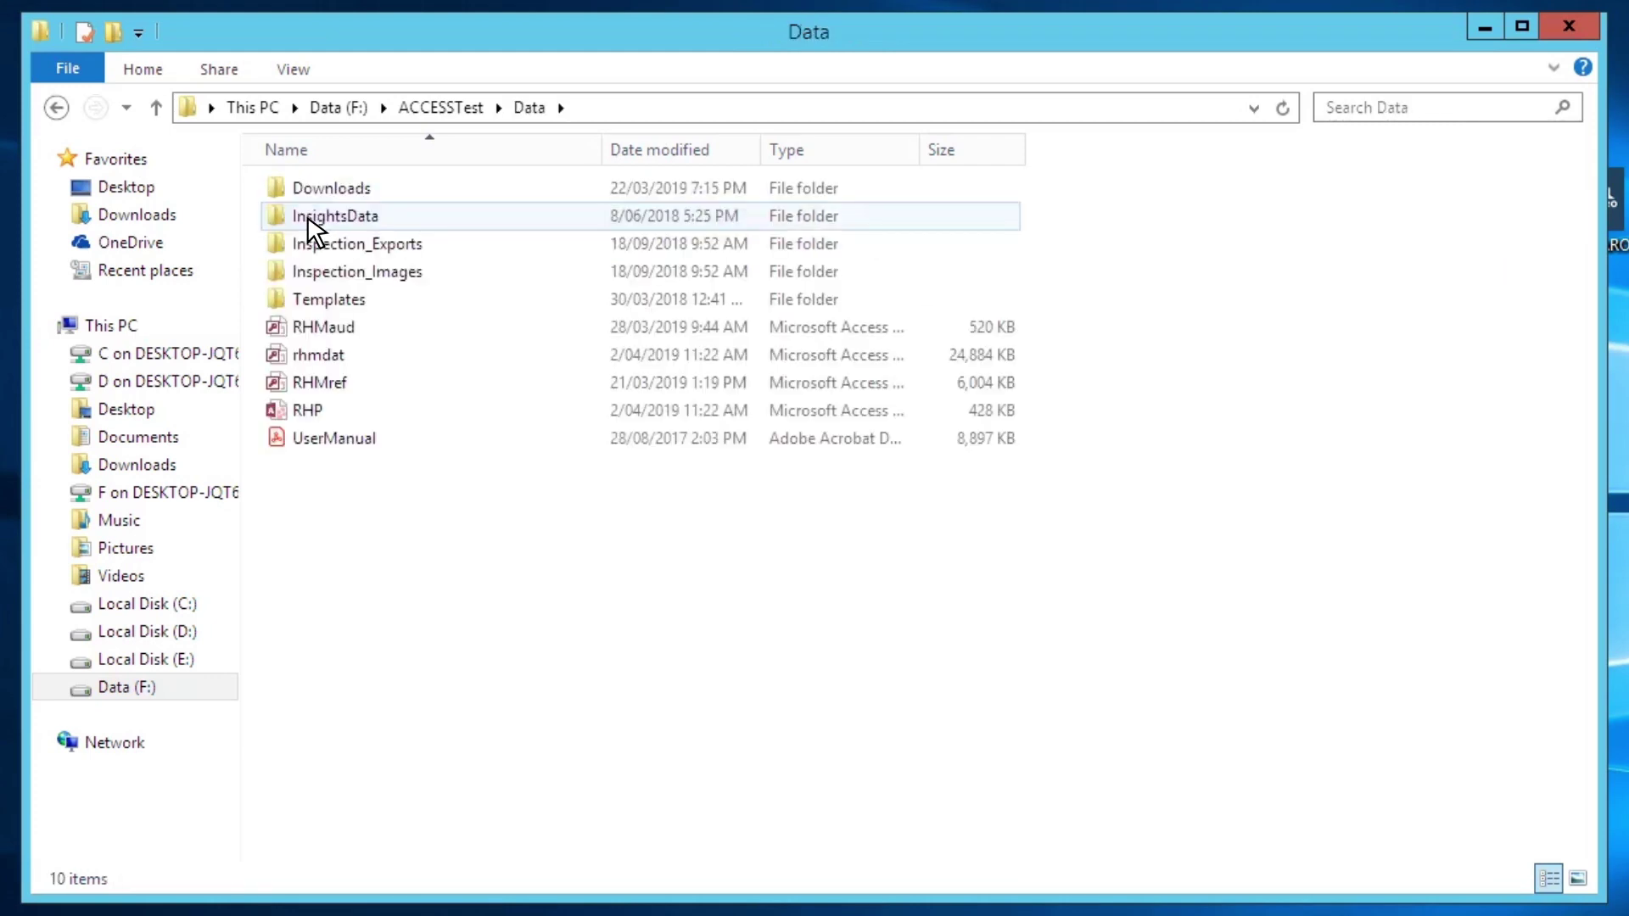
pyautogui.doubleClick(328, 305)
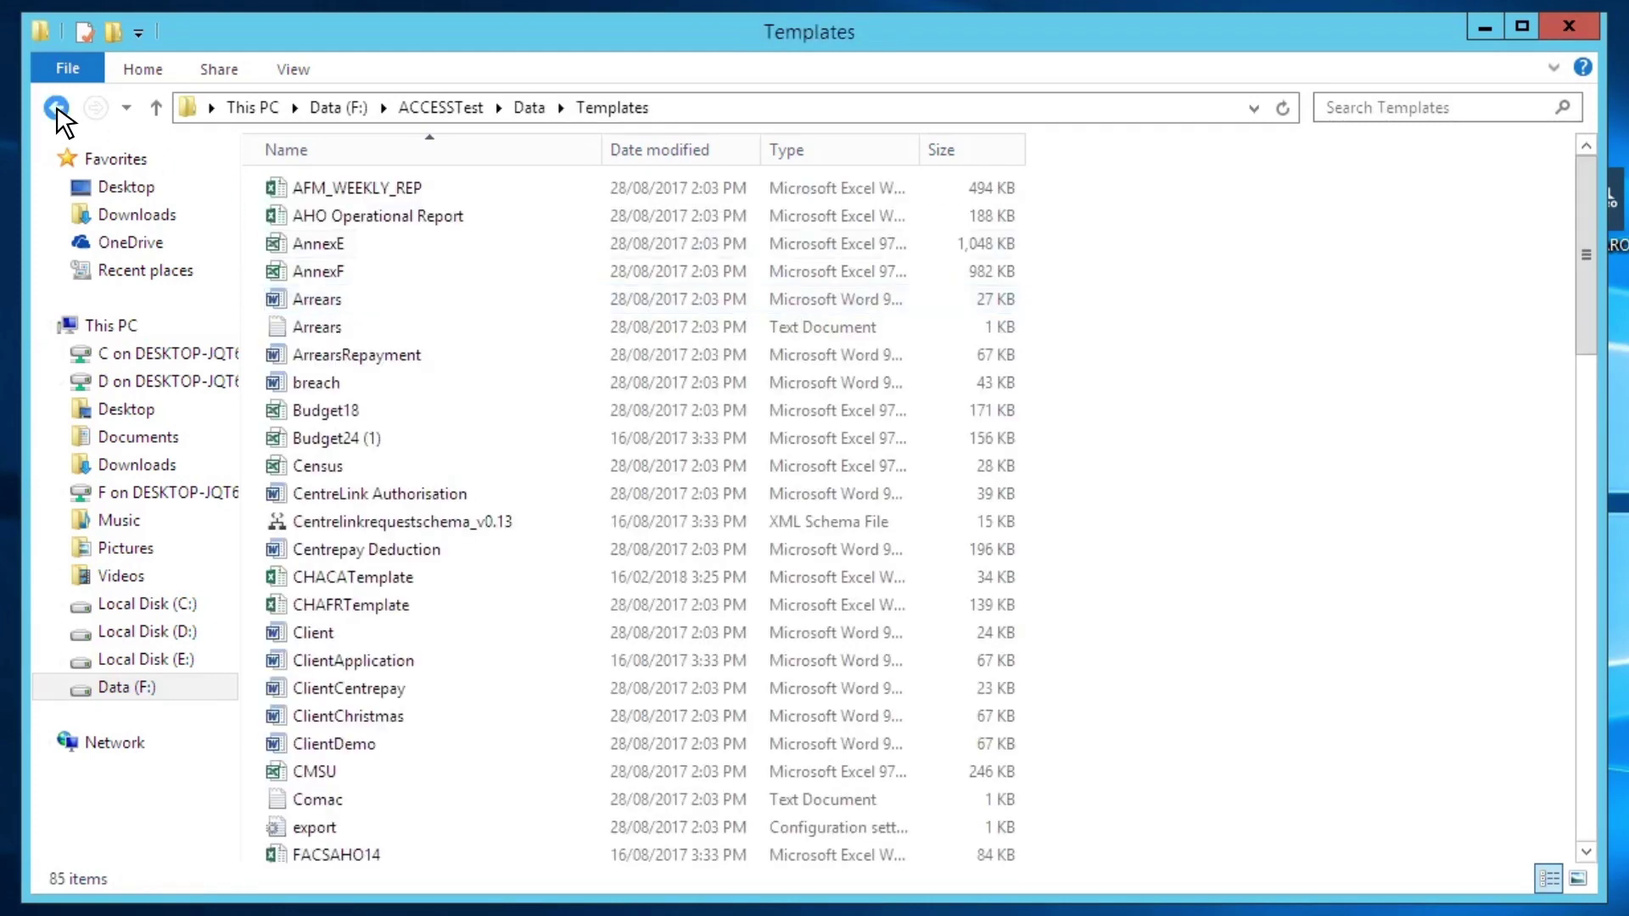
pyautogui.click(56, 107)
pyautogui.click(319, 245)
pyautogui.click(349, 274)
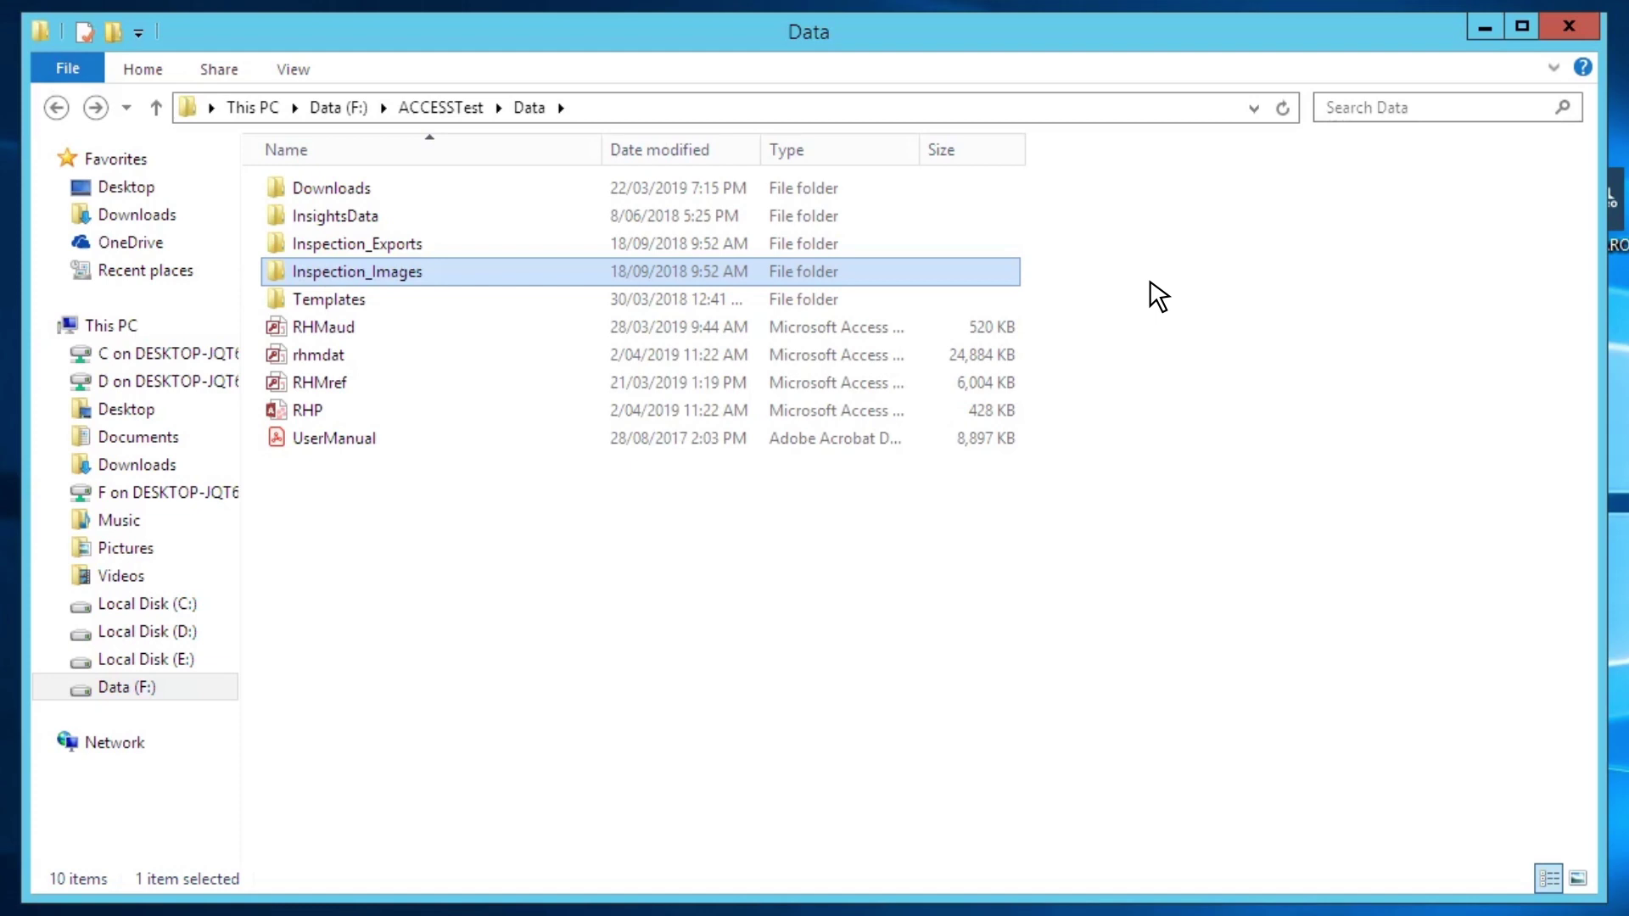
pyautogui.click(1568, 26)
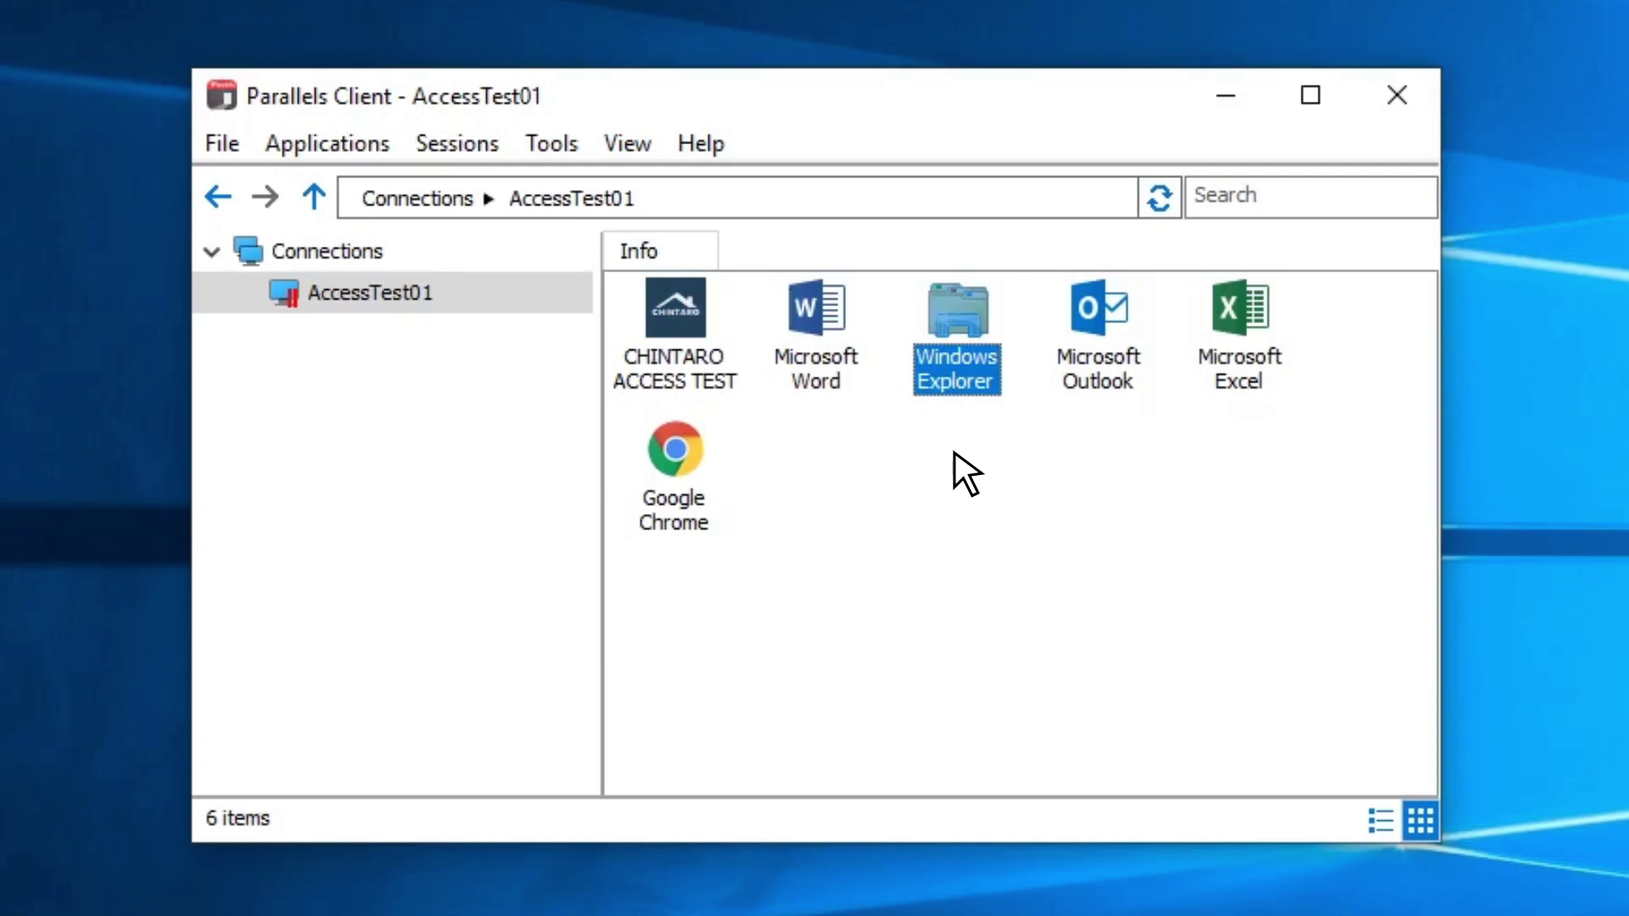
# - Launch the remote Microsoft Word with a blank document, view the available printers in its print settings, and close Word
pyautogui.doubleClick(819, 322)
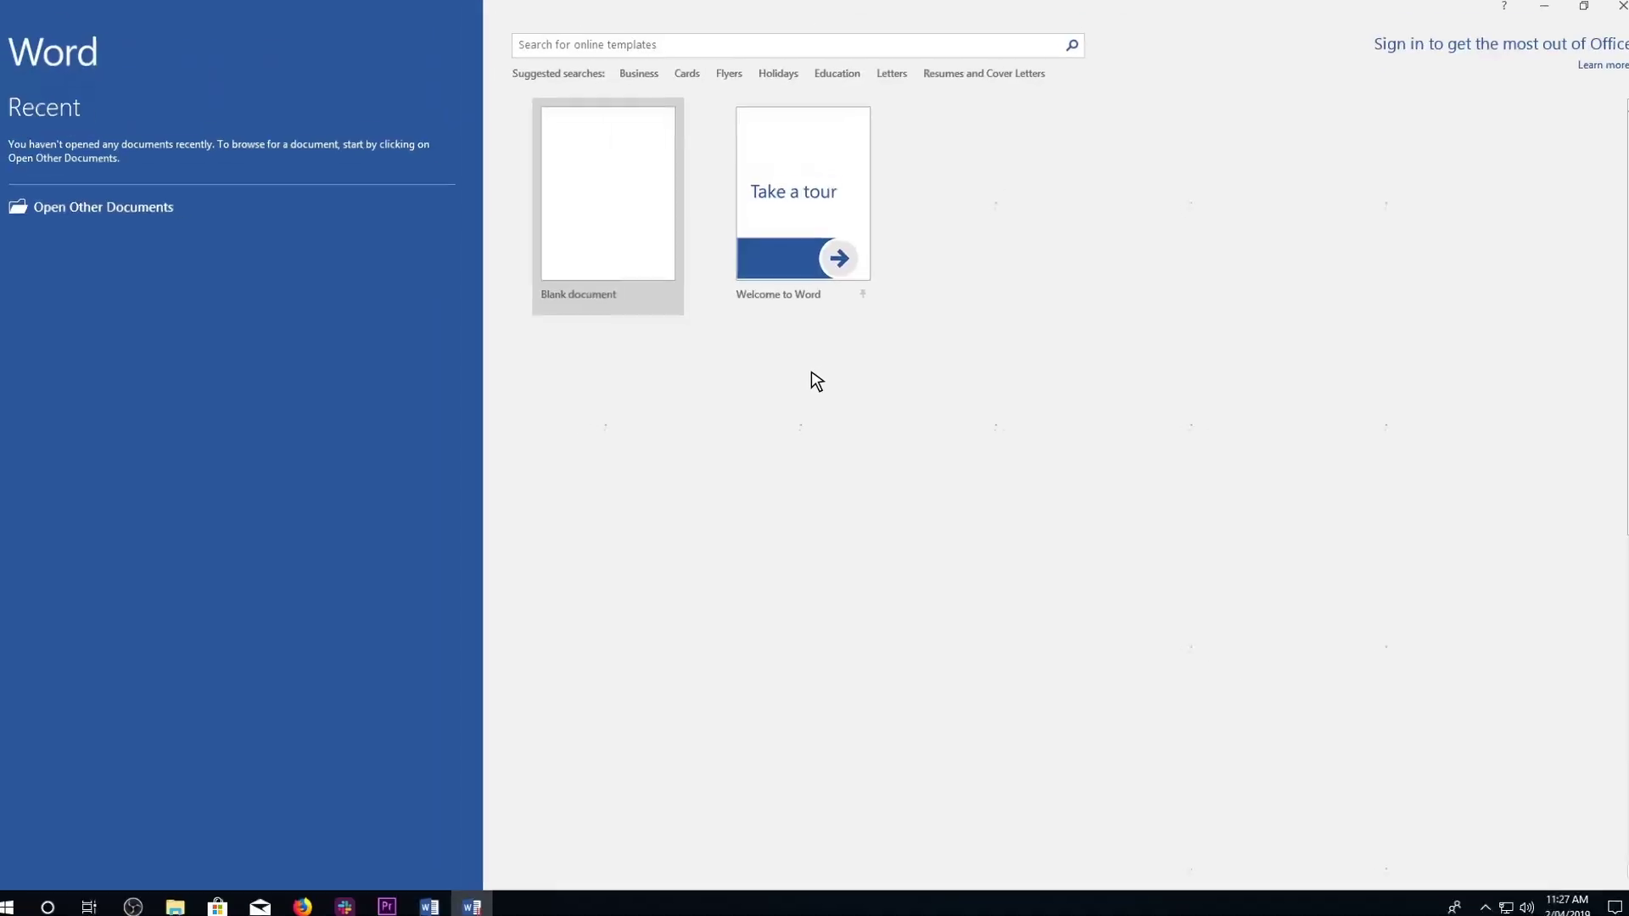
pyautogui.click(630, 212)
pyautogui.click(24, 40)
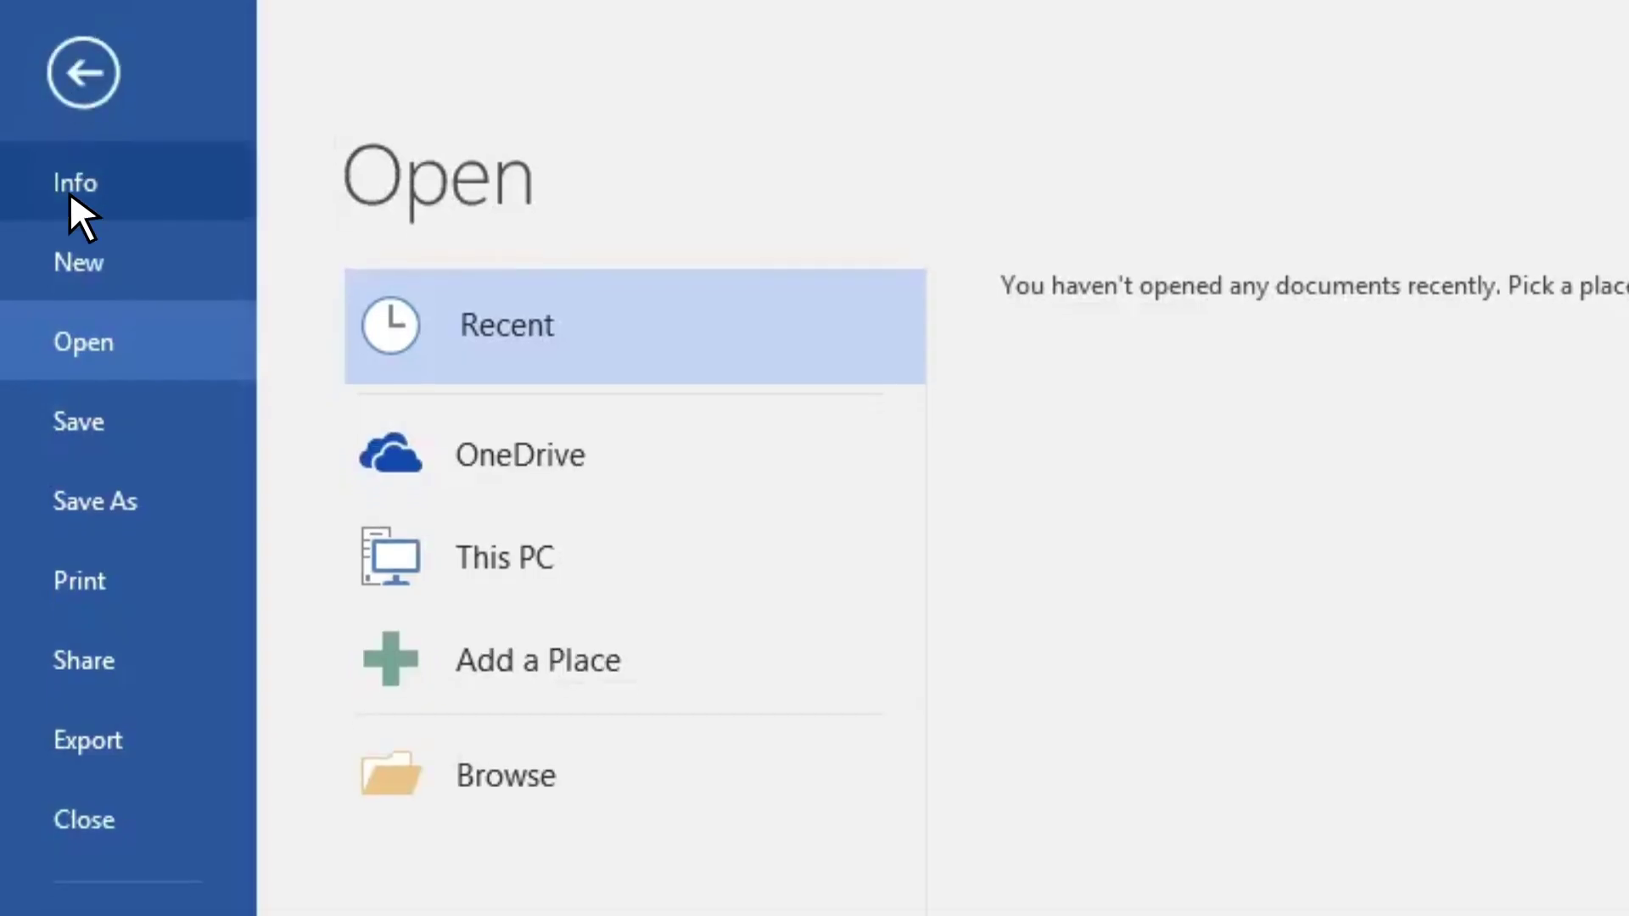
pyautogui.click(98, 585)
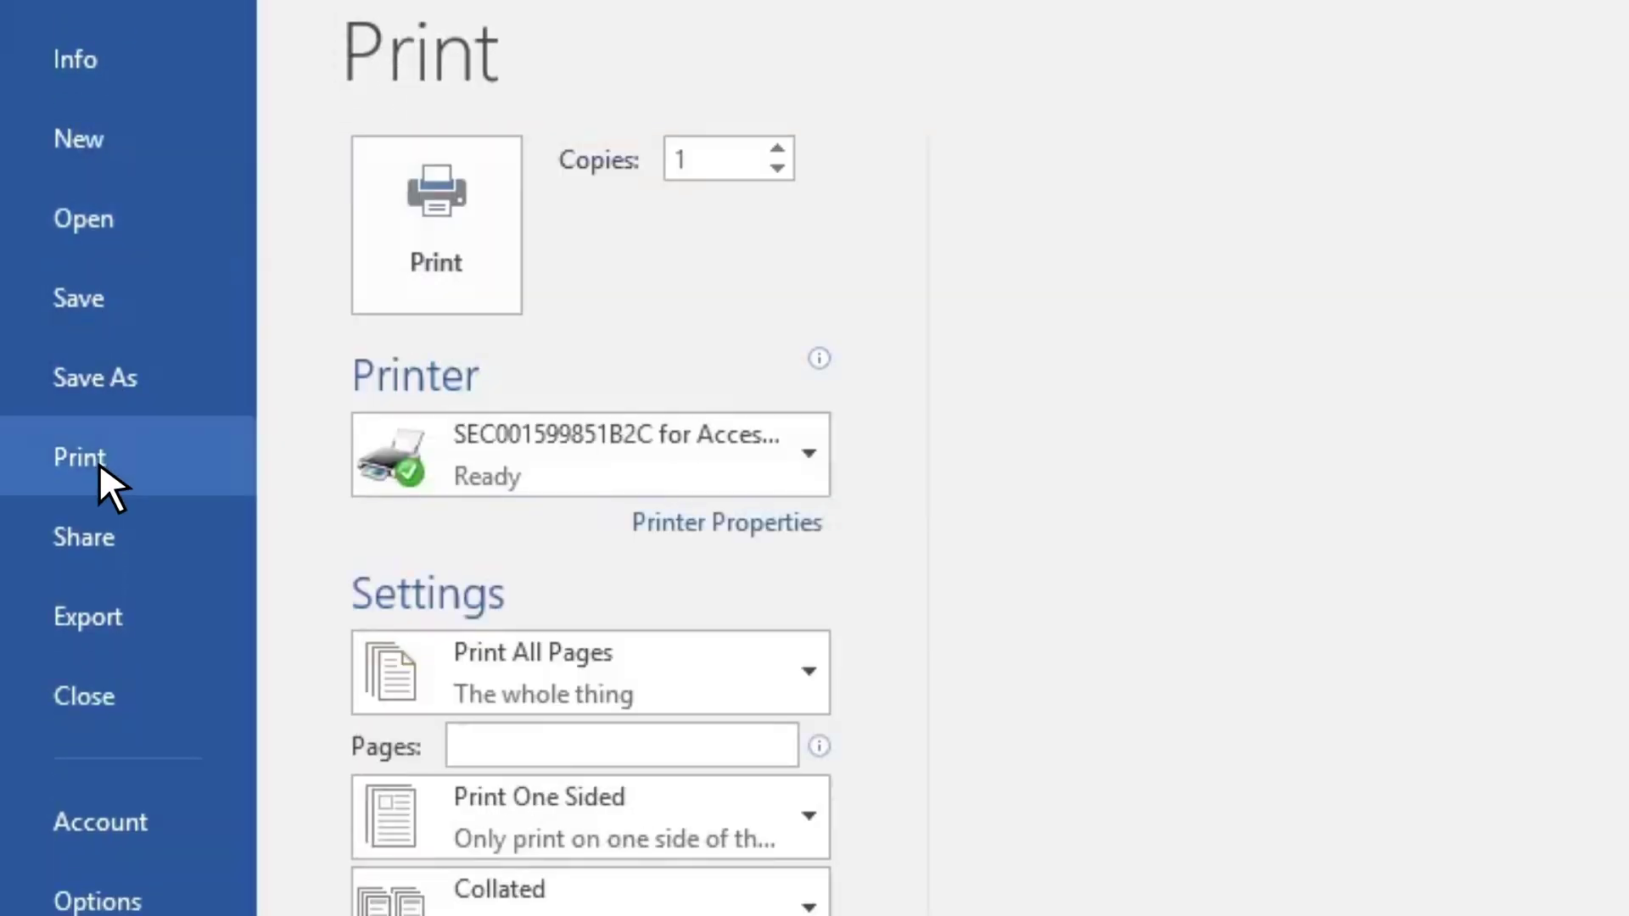
pyautogui.click(809, 452)
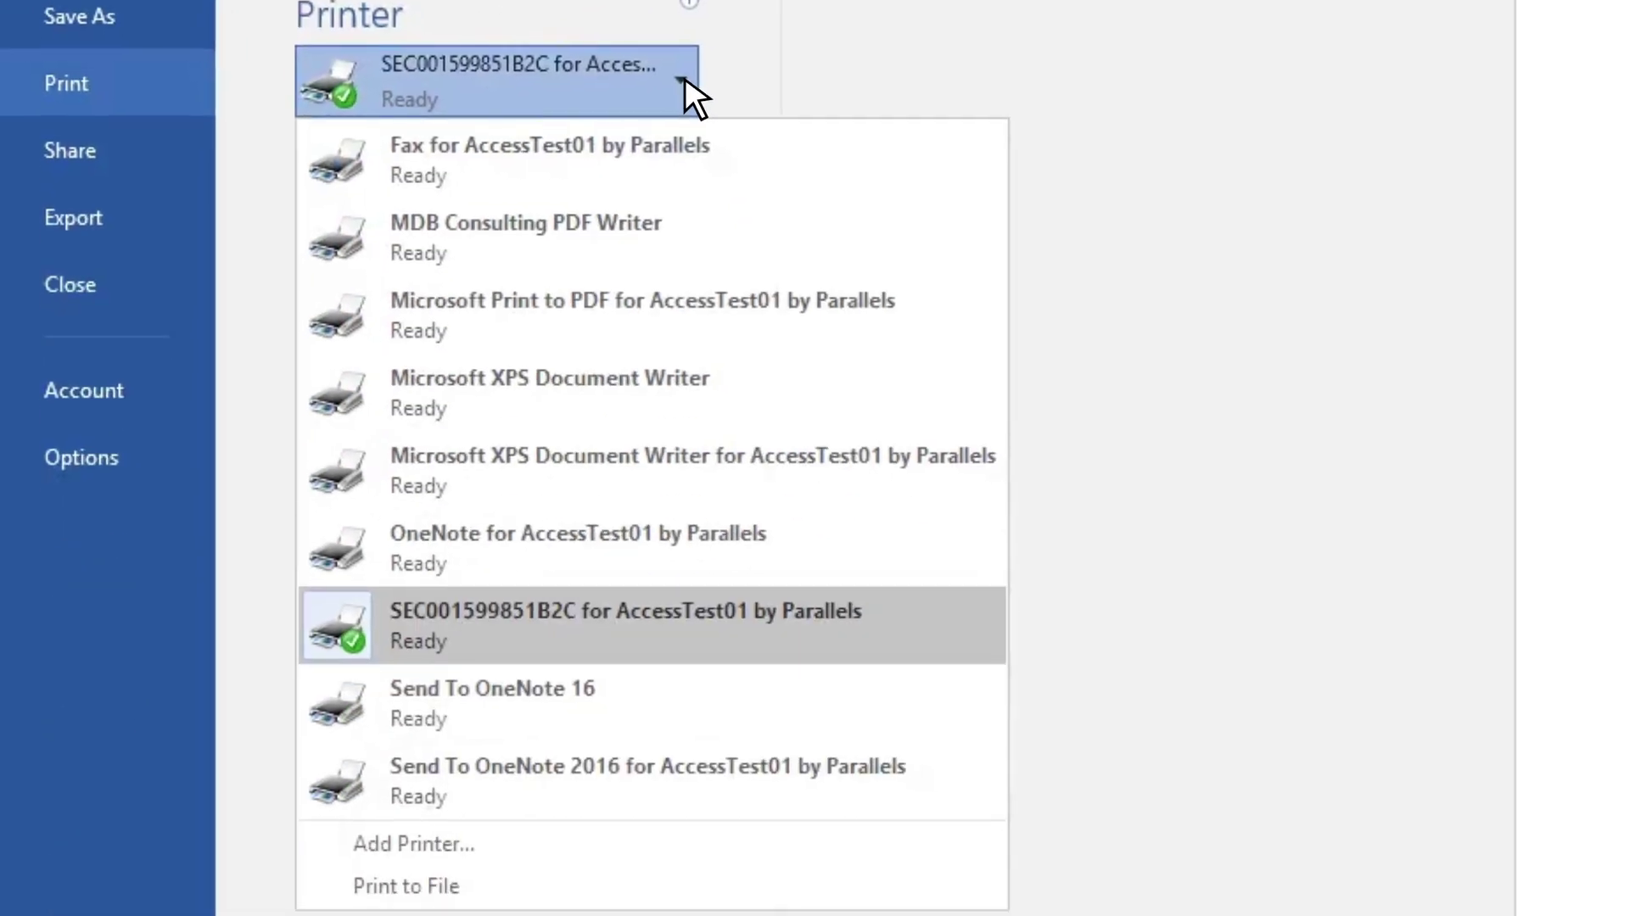
pyautogui.click(685, 76)
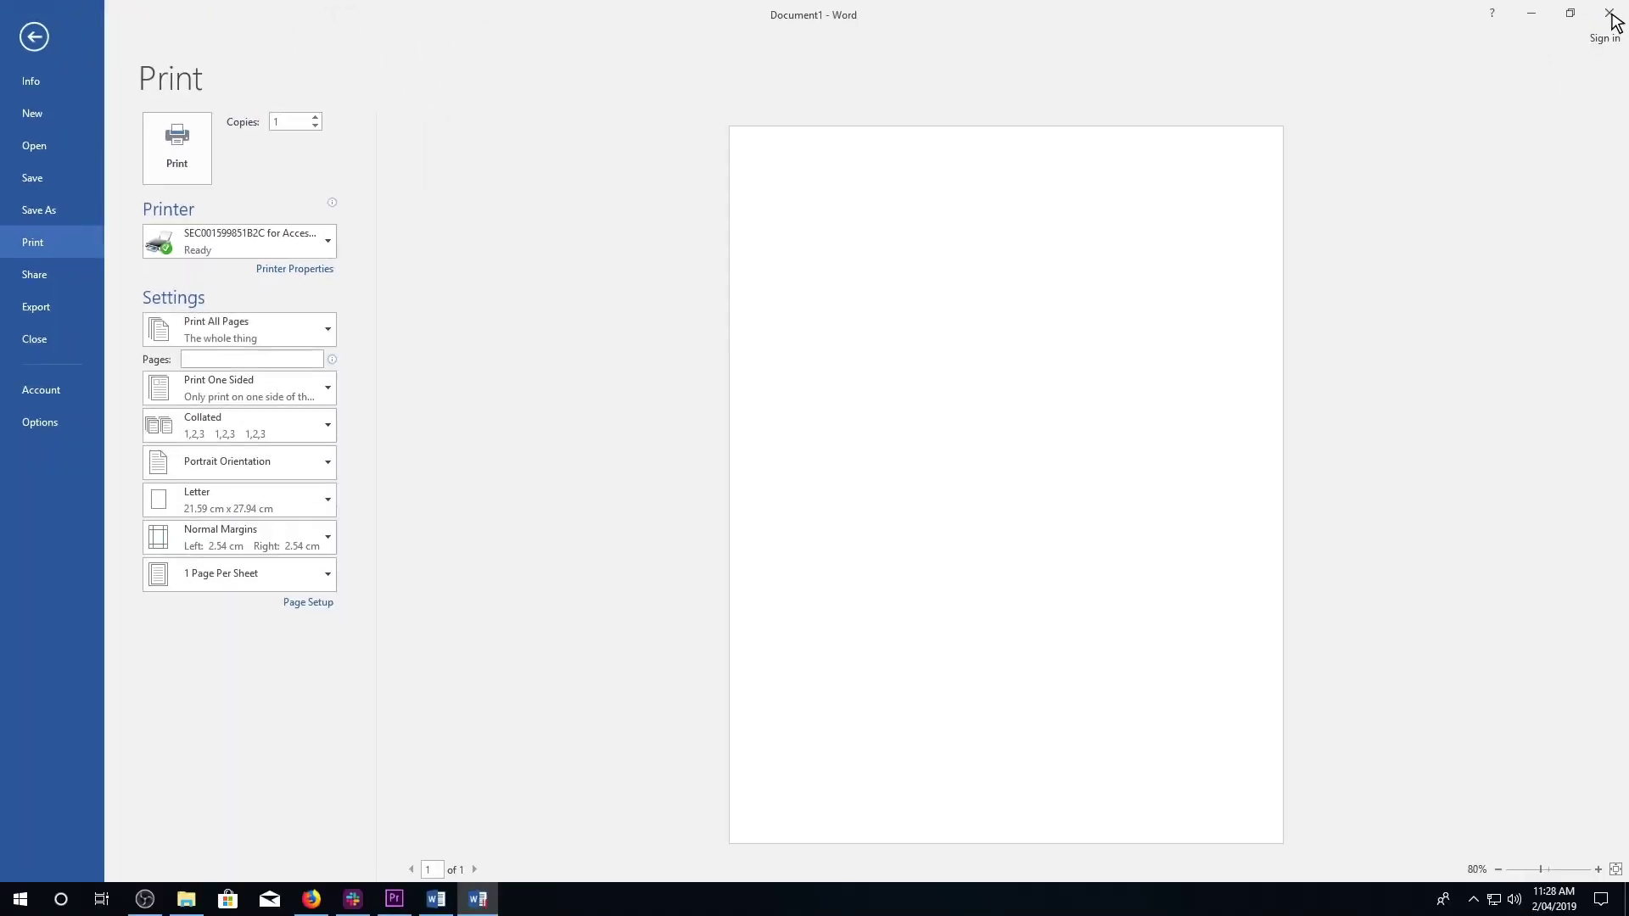
pyautogui.click(1610, 14)
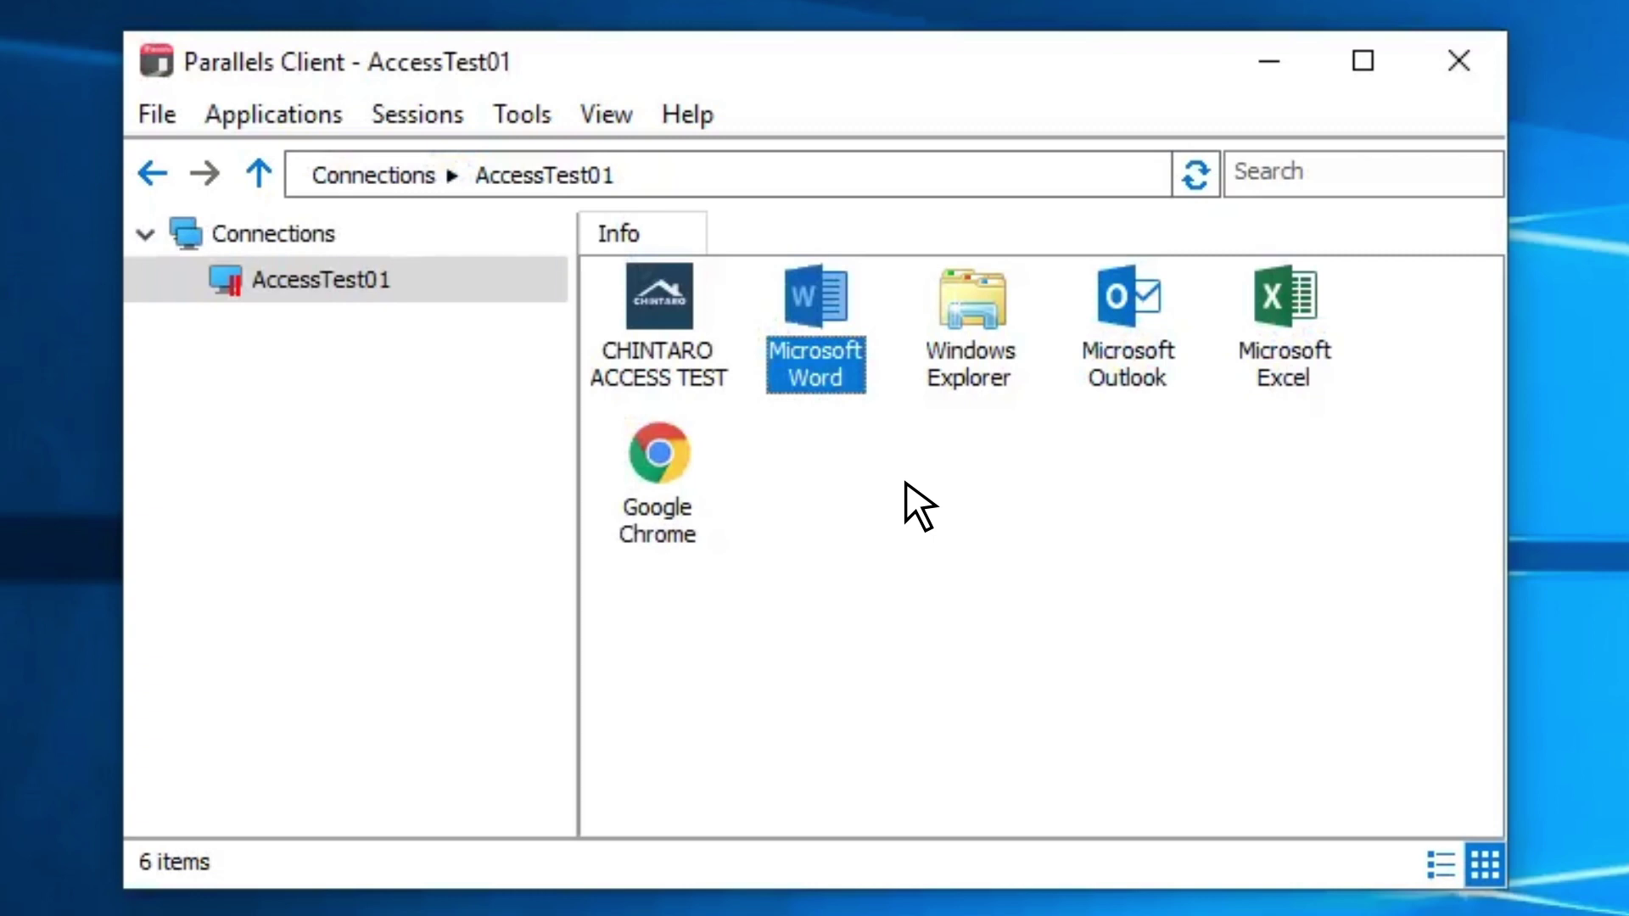
# - In the AccessTest01 connection's printing properties, set printer redirection to Specific only and enable the SEC001599851B2C printer
pyautogui.rightClick(251, 258)
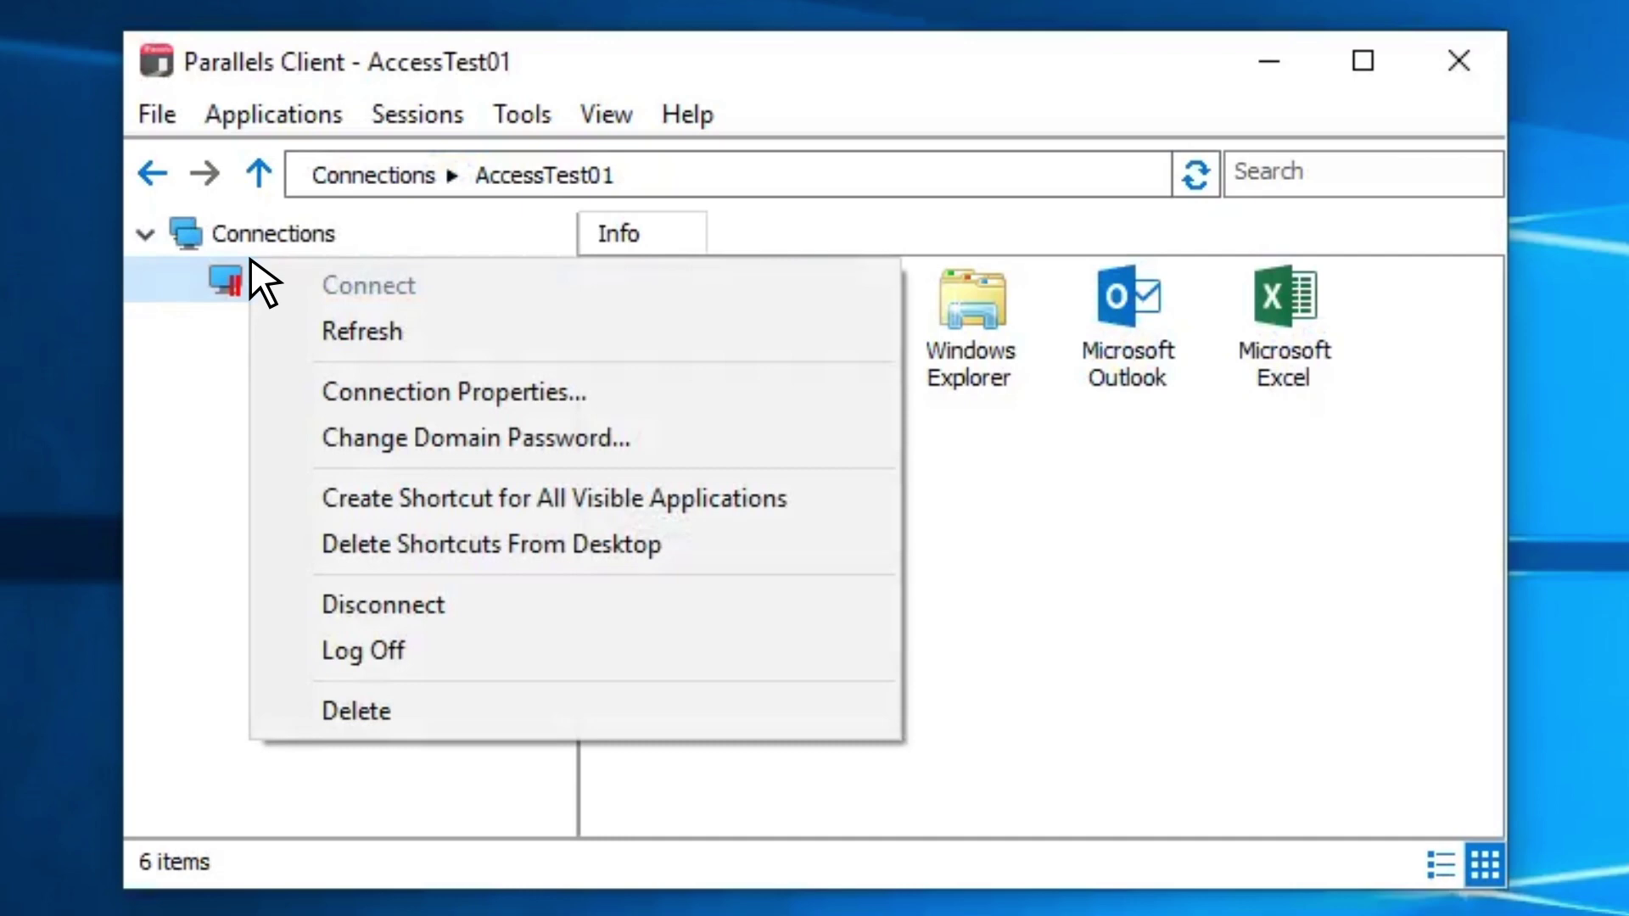
pyautogui.click(446, 393)
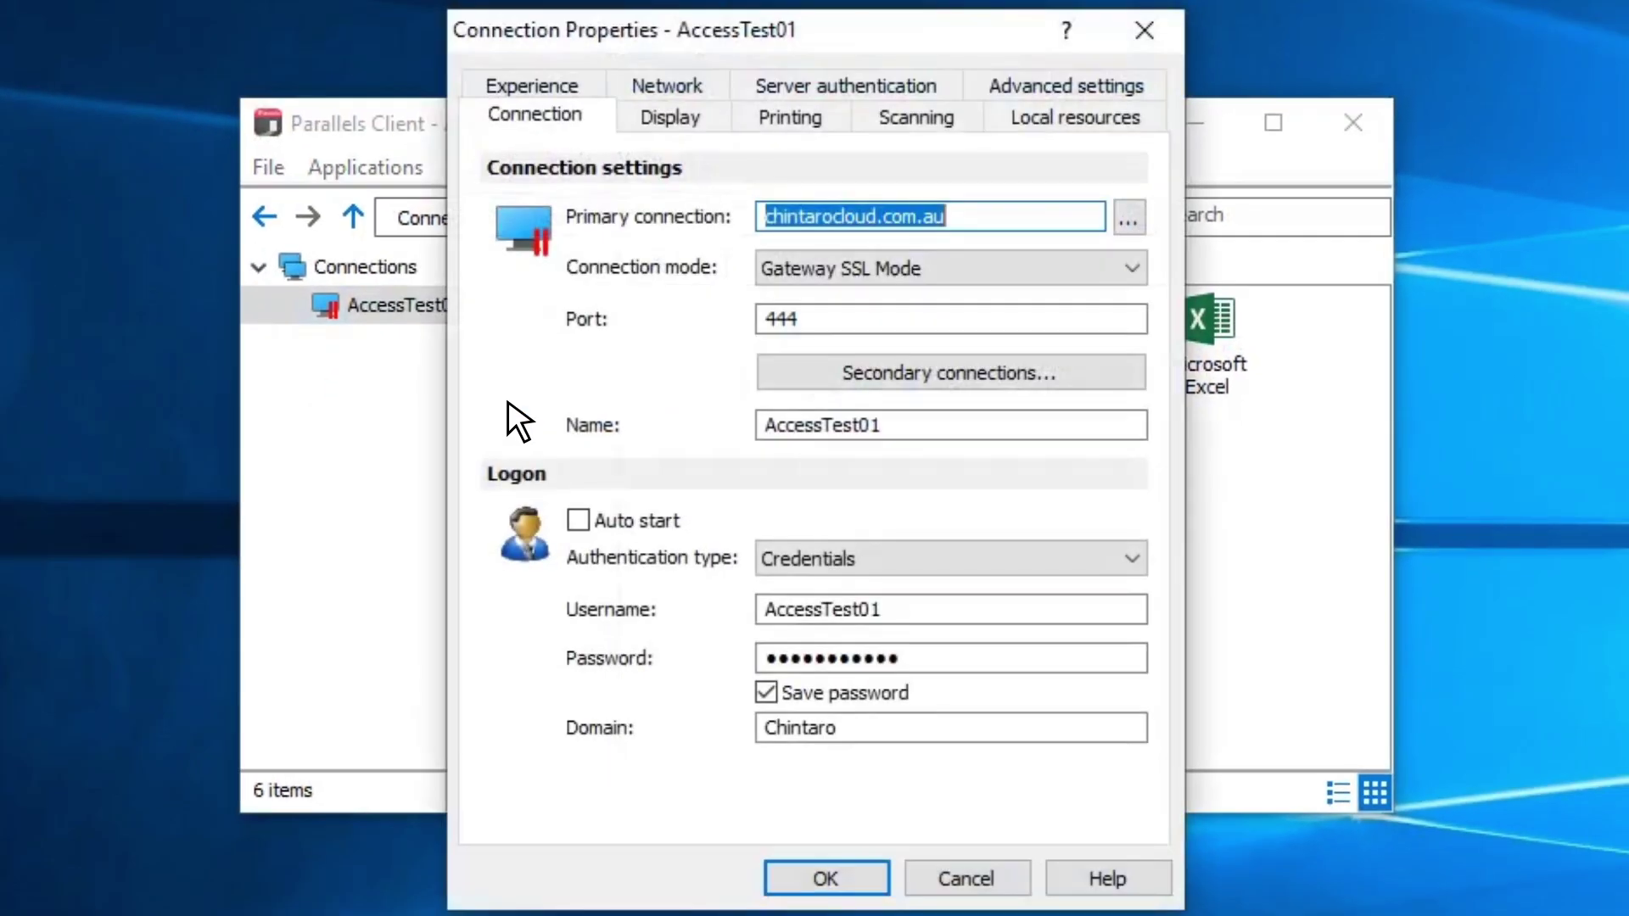
pyautogui.click(787, 115)
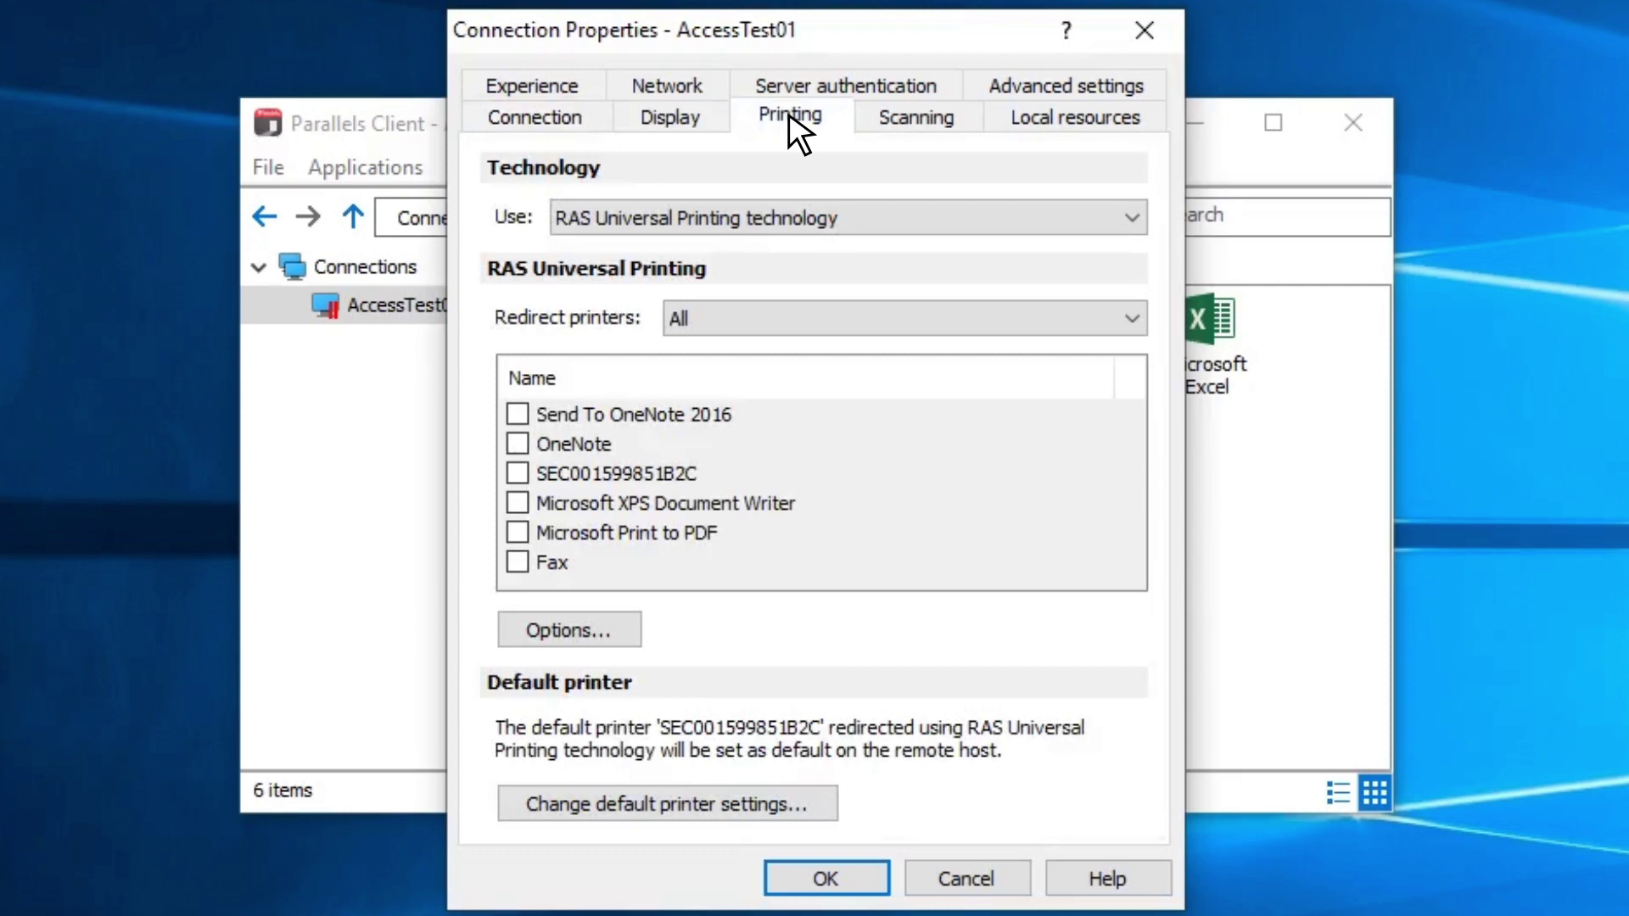
pyautogui.click(1132, 318)
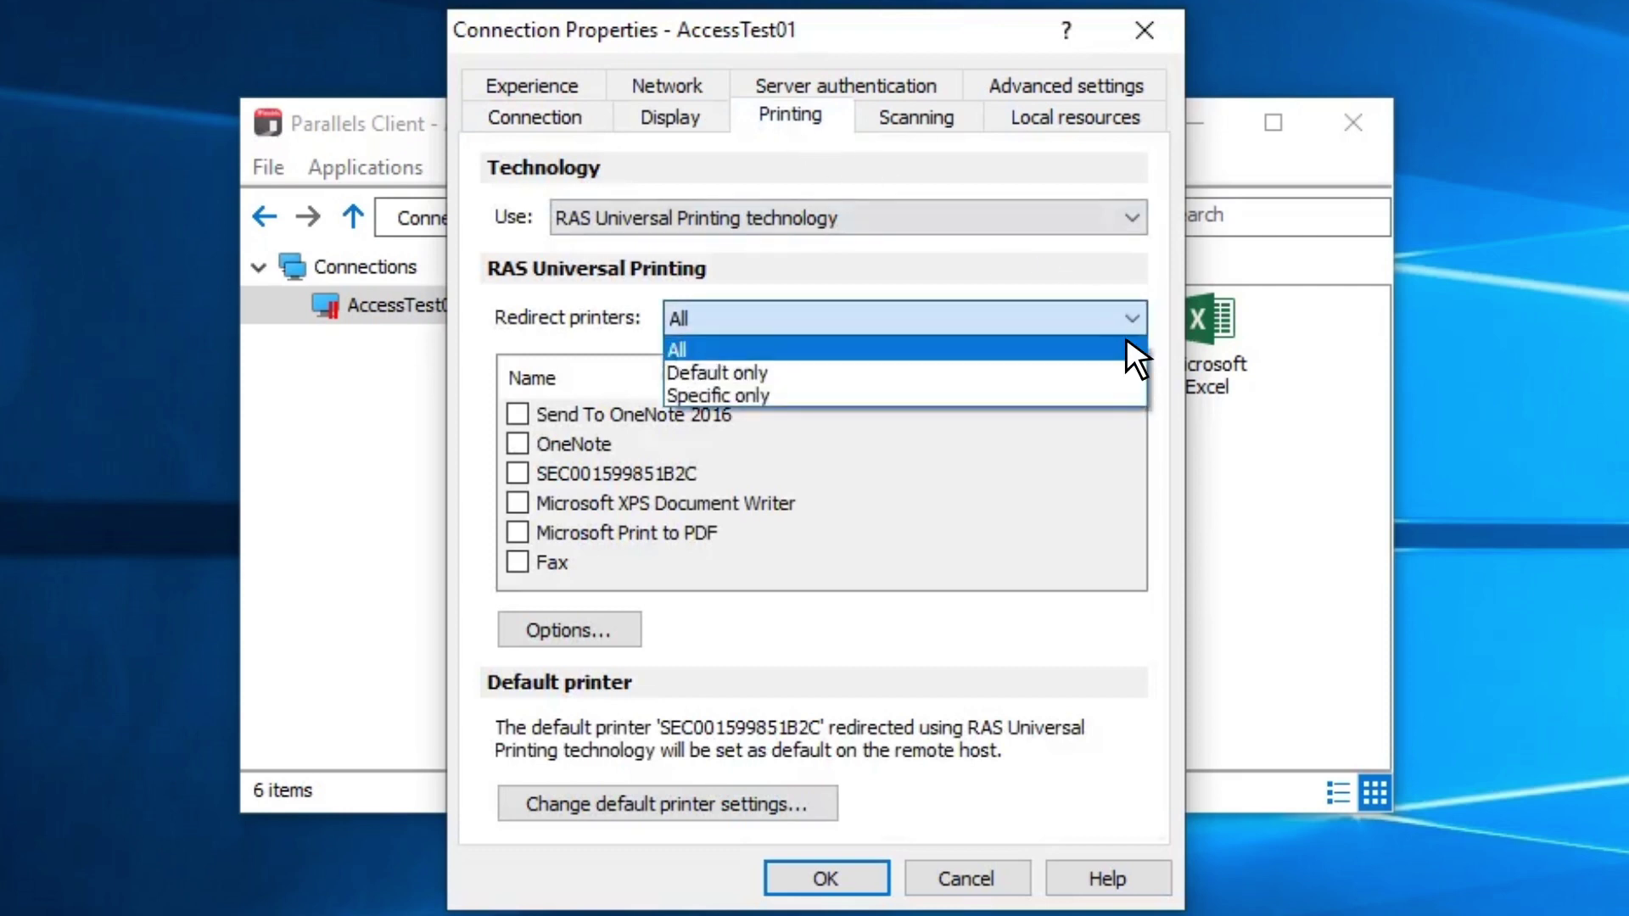
pyautogui.click(1103, 395)
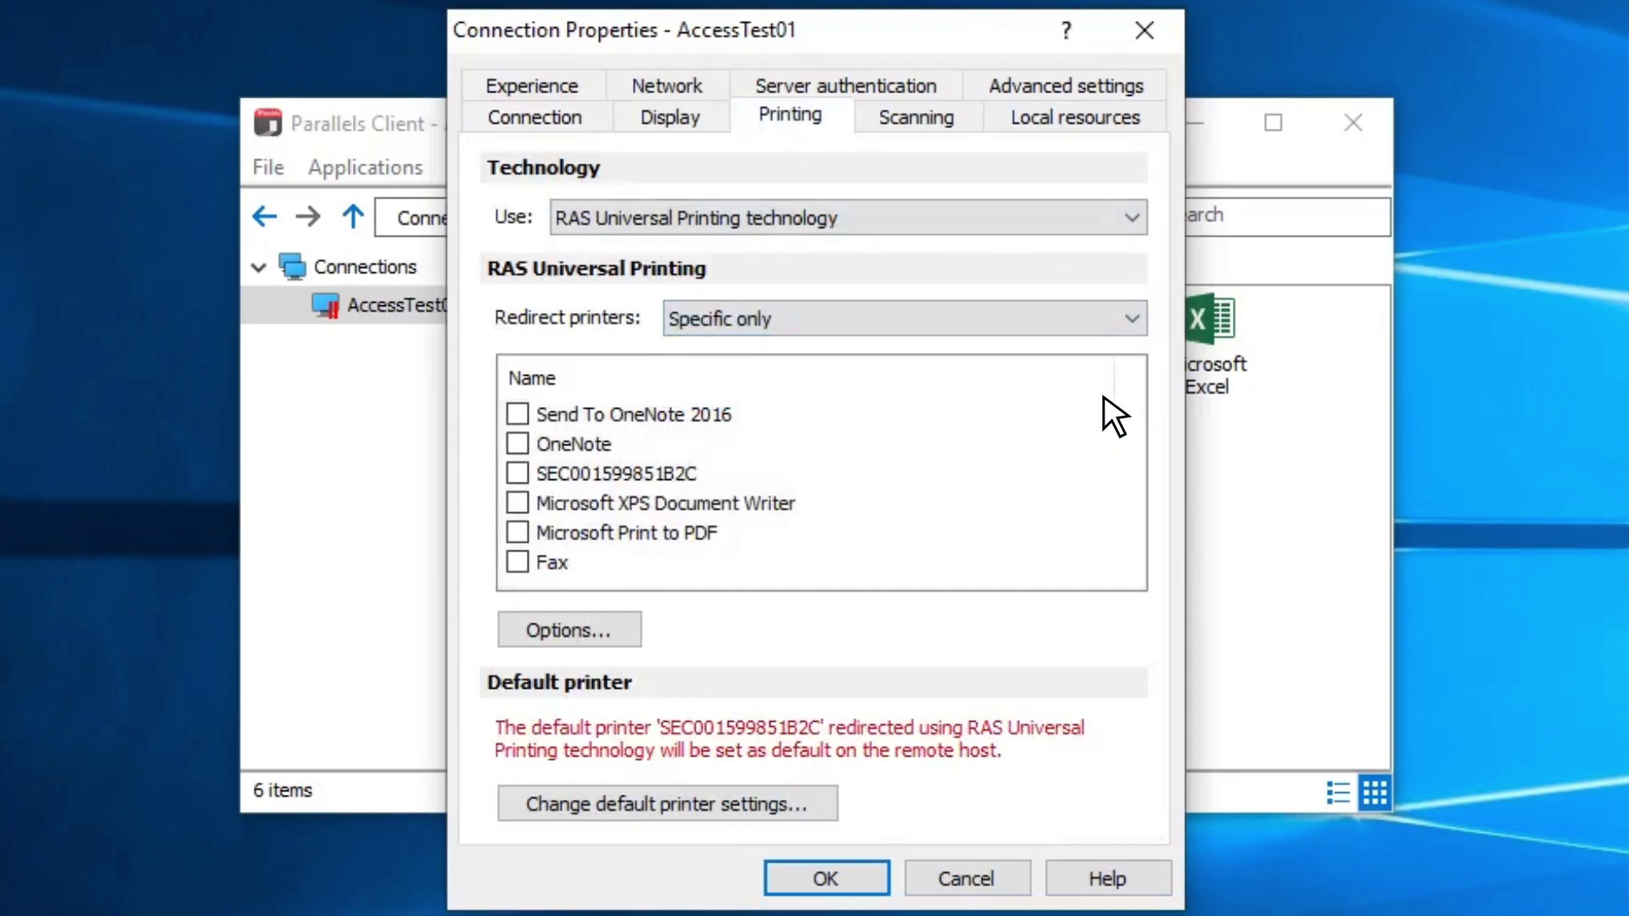
pyautogui.click(518, 472)
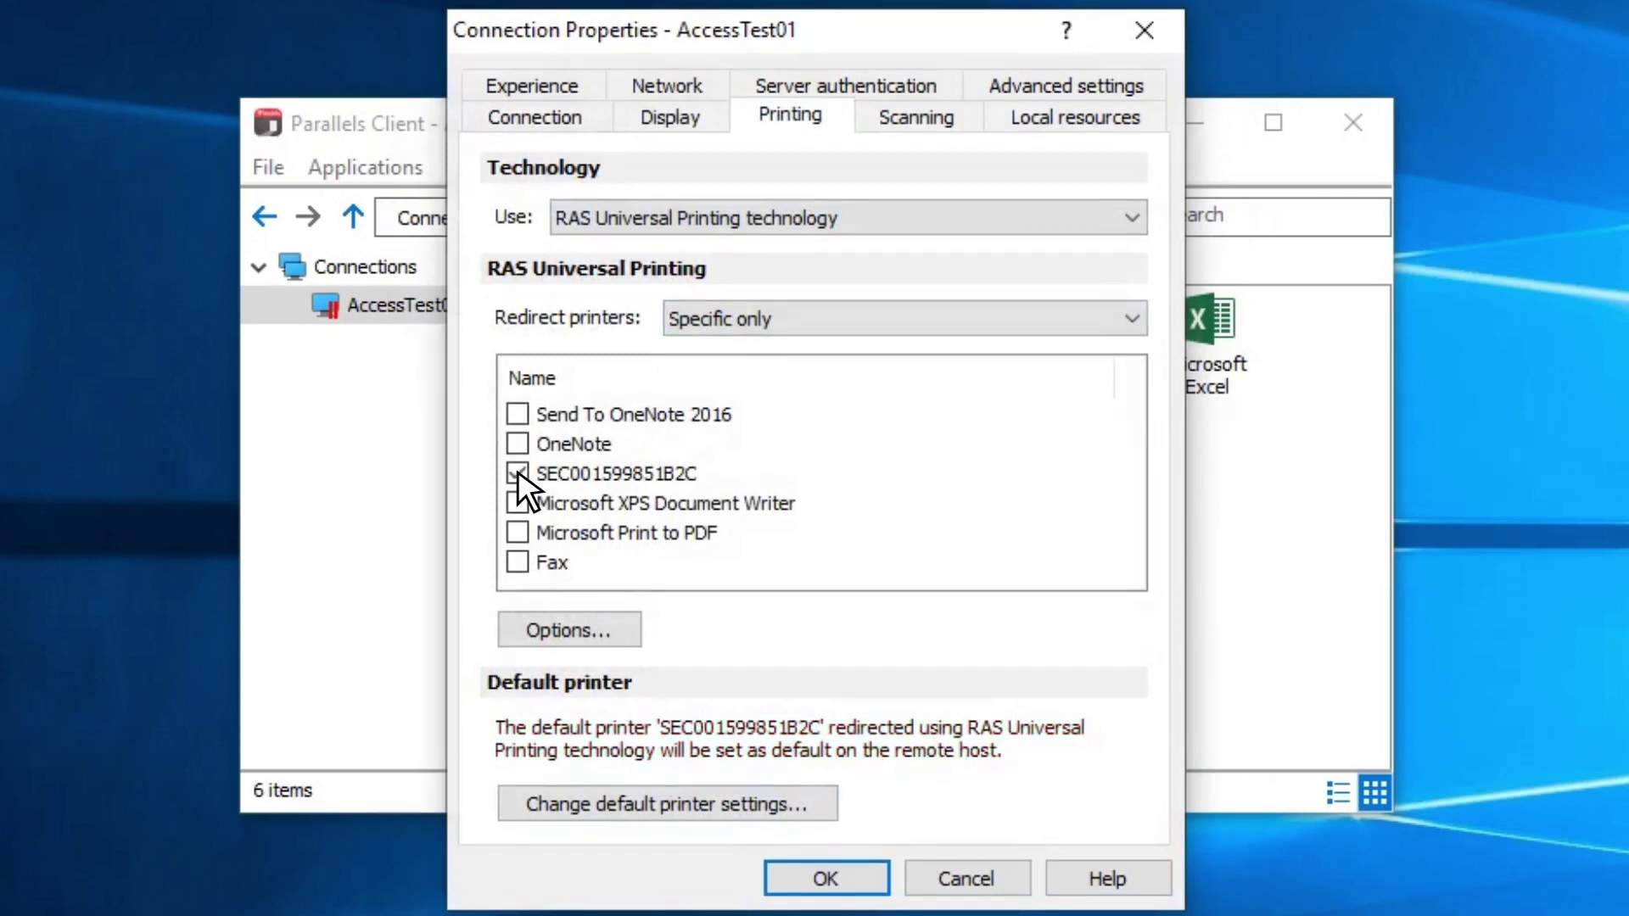
# - Set SEC001599851B2C as the default printer with "Match exact printer name" enabled, and save the connection properties
pyautogui.click(789, 804)
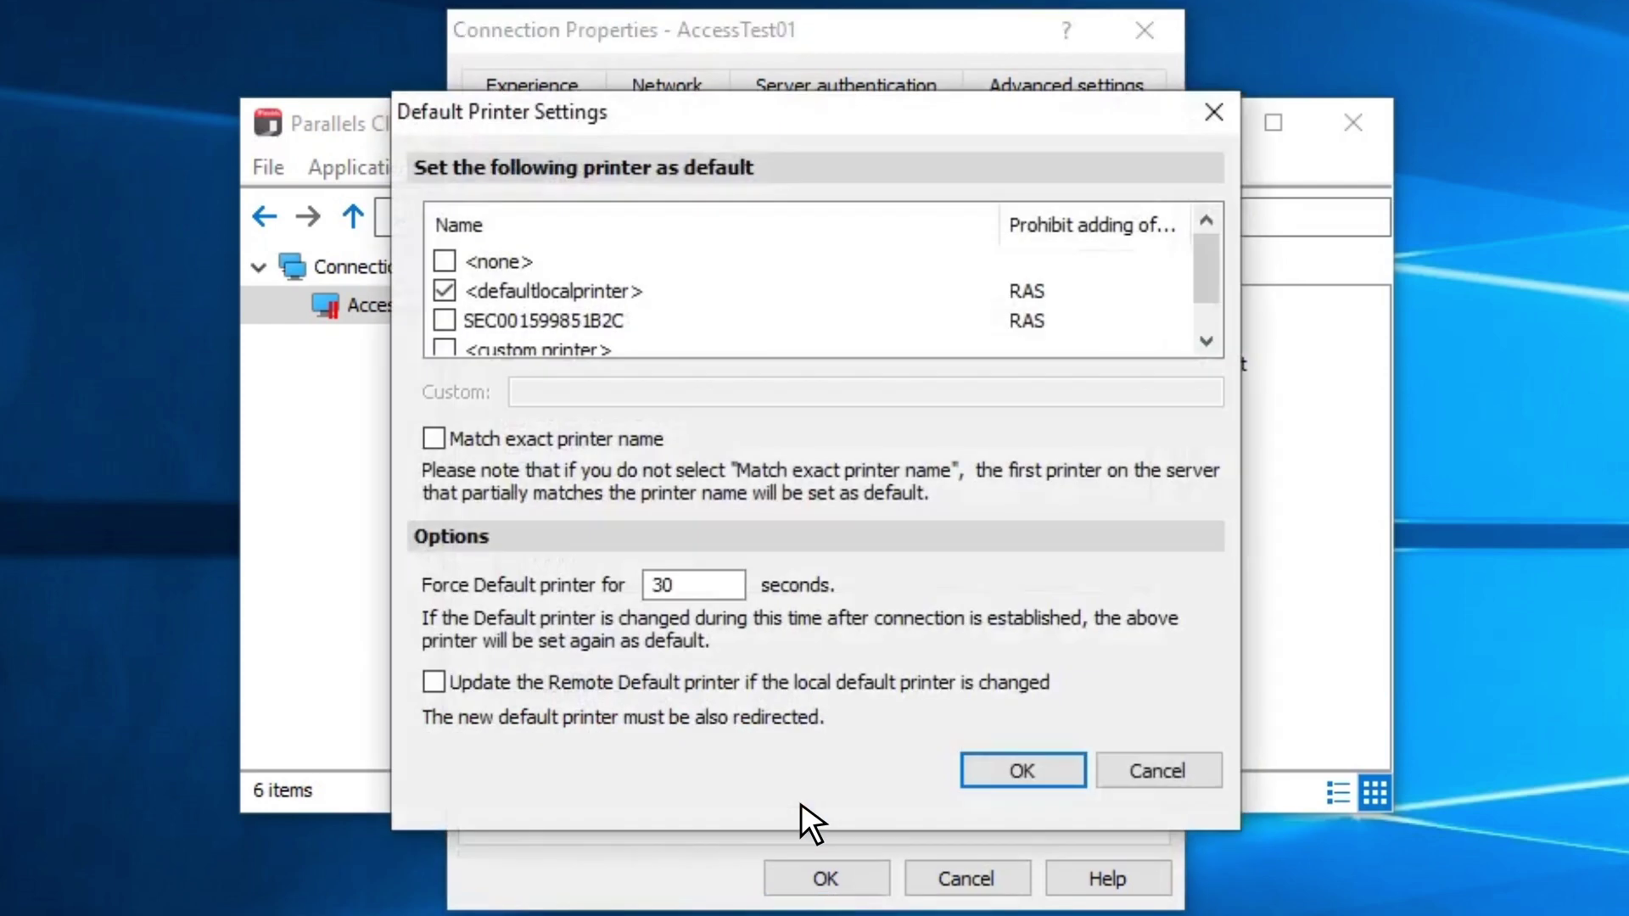
pyautogui.click(444, 321)
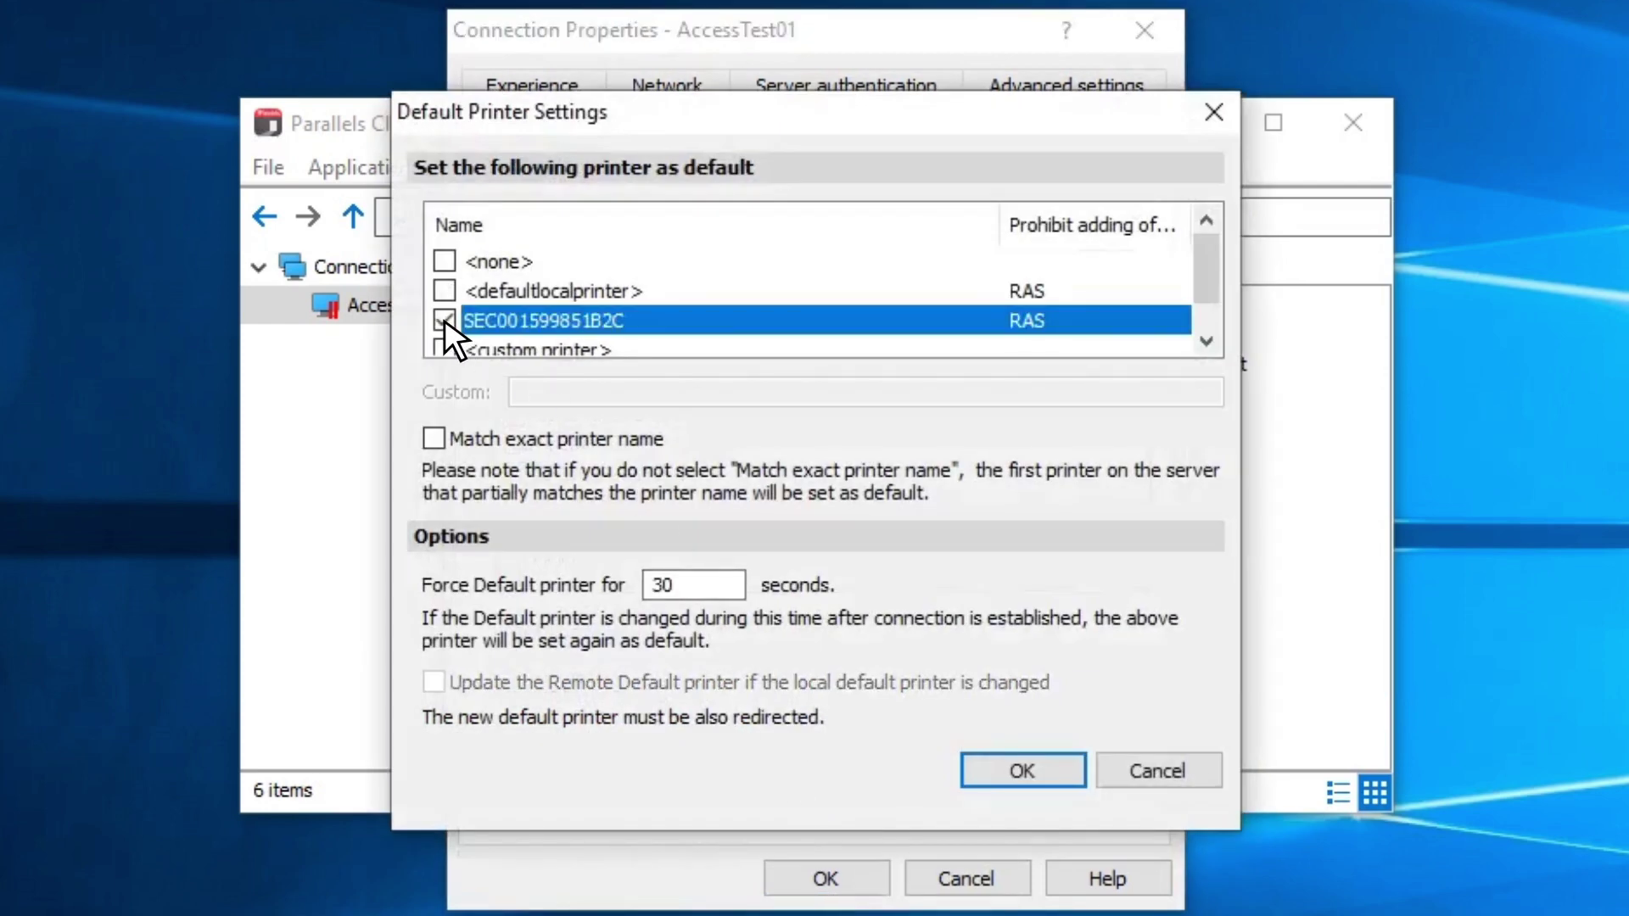
pyautogui.click(434, 437)
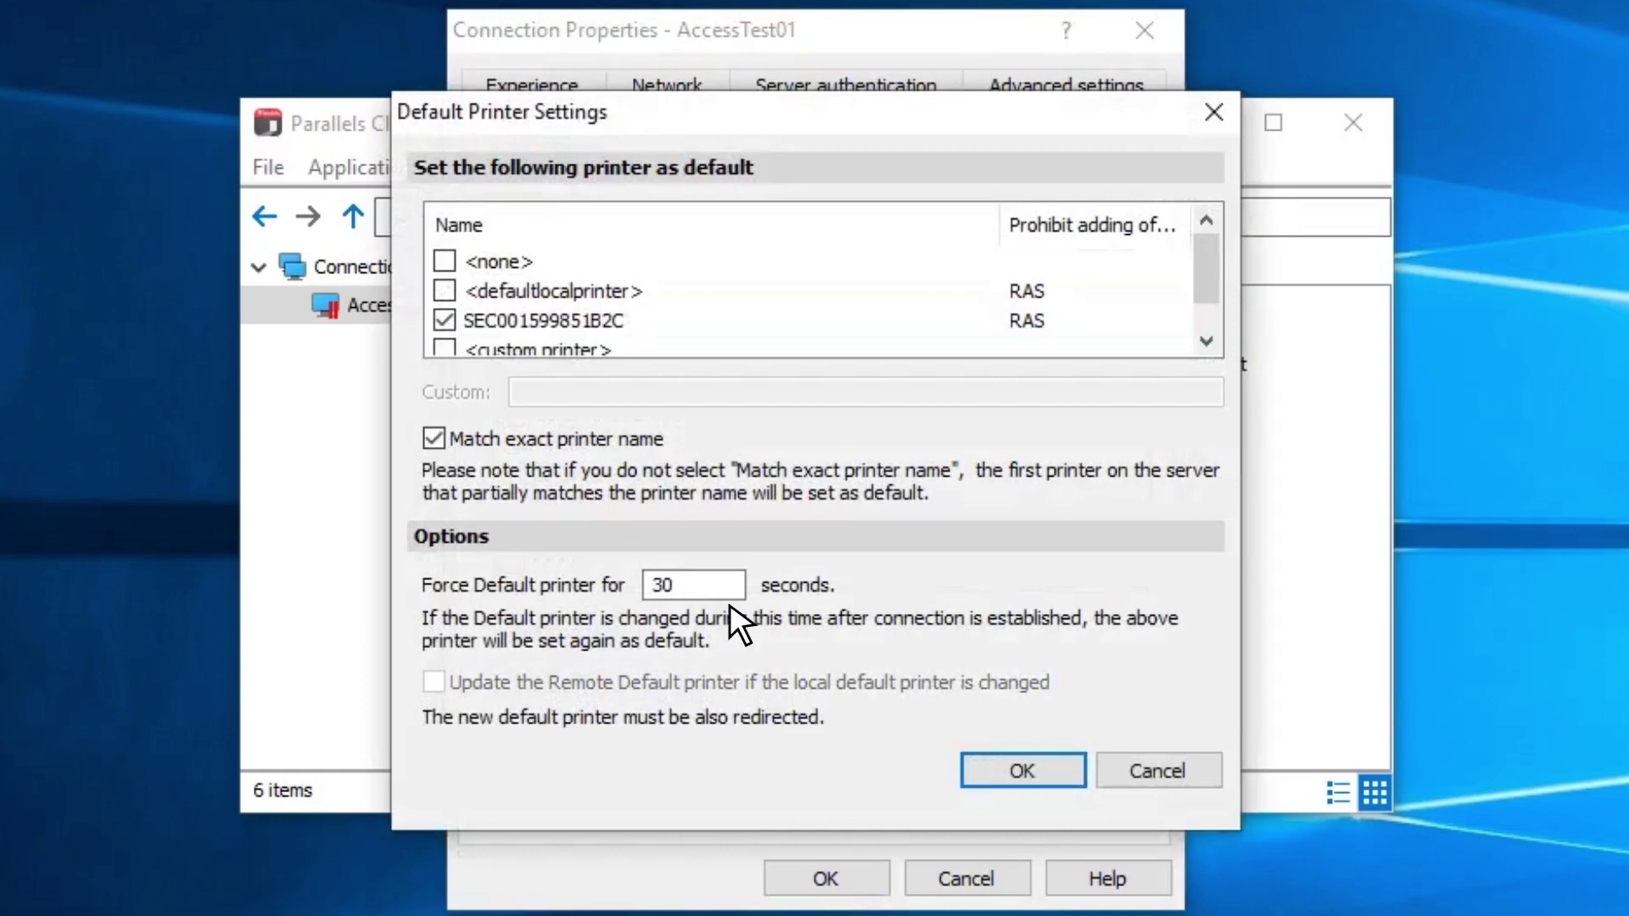
pyautogui.click(1022, 770)
pyautogui.click(827, 878)
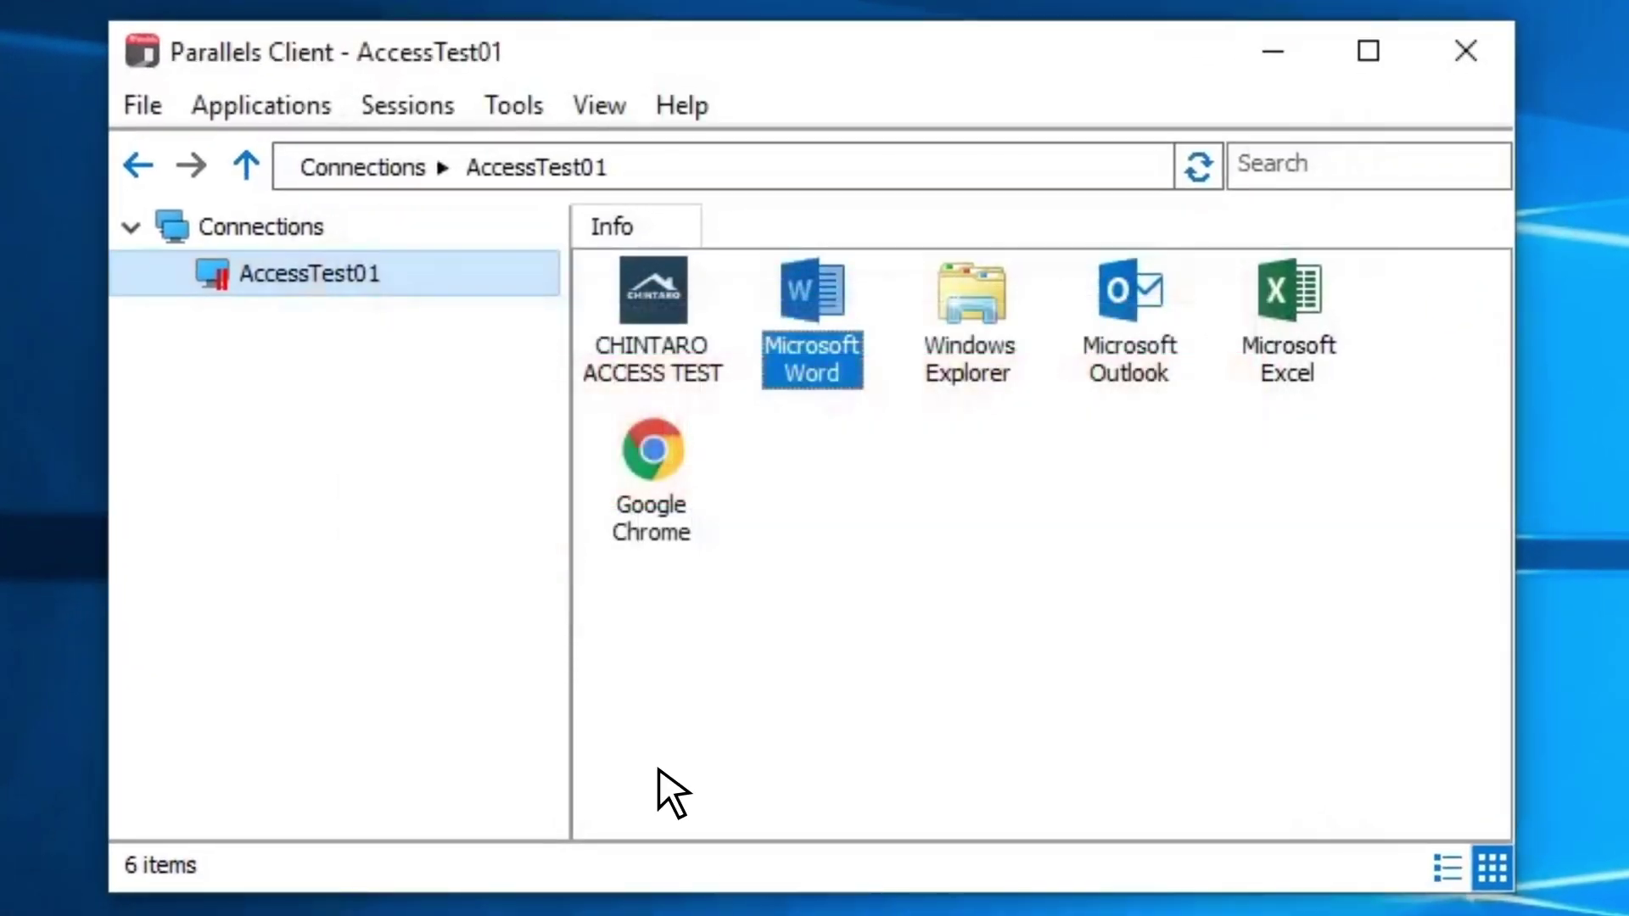
# - Log off the AccessTest01 connection and reconnect to it
pyautogui.rightClick(236, 254)
pyautogui.click(403, 648)
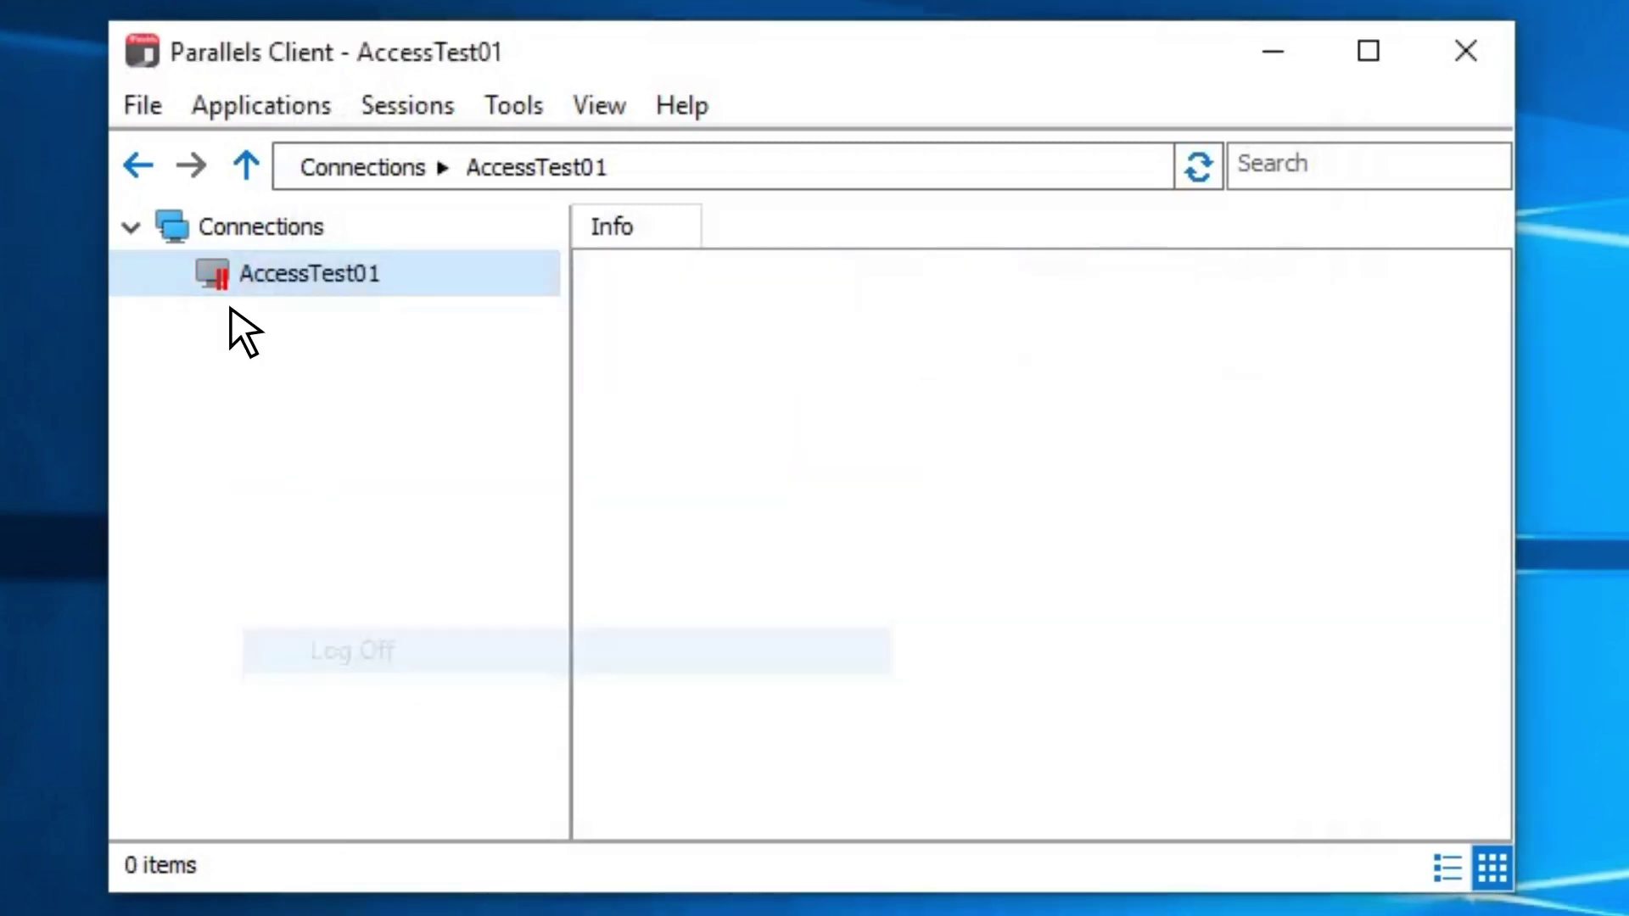
pyautogui.doubleClick(214, 276)
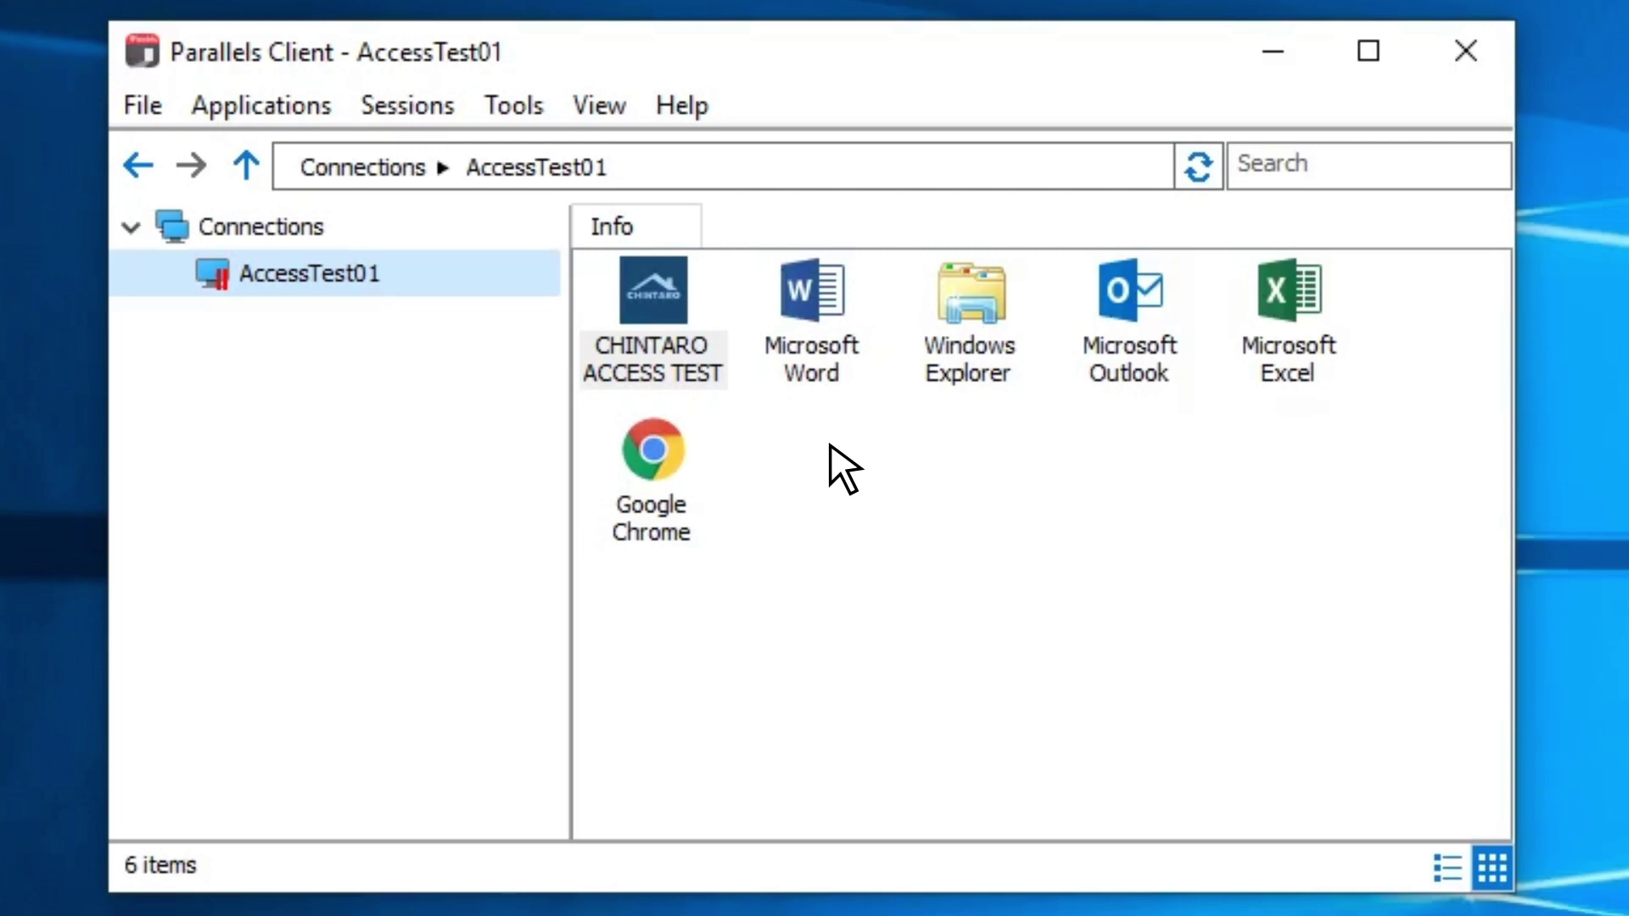
pyautogui.doubleClick(654, 448)
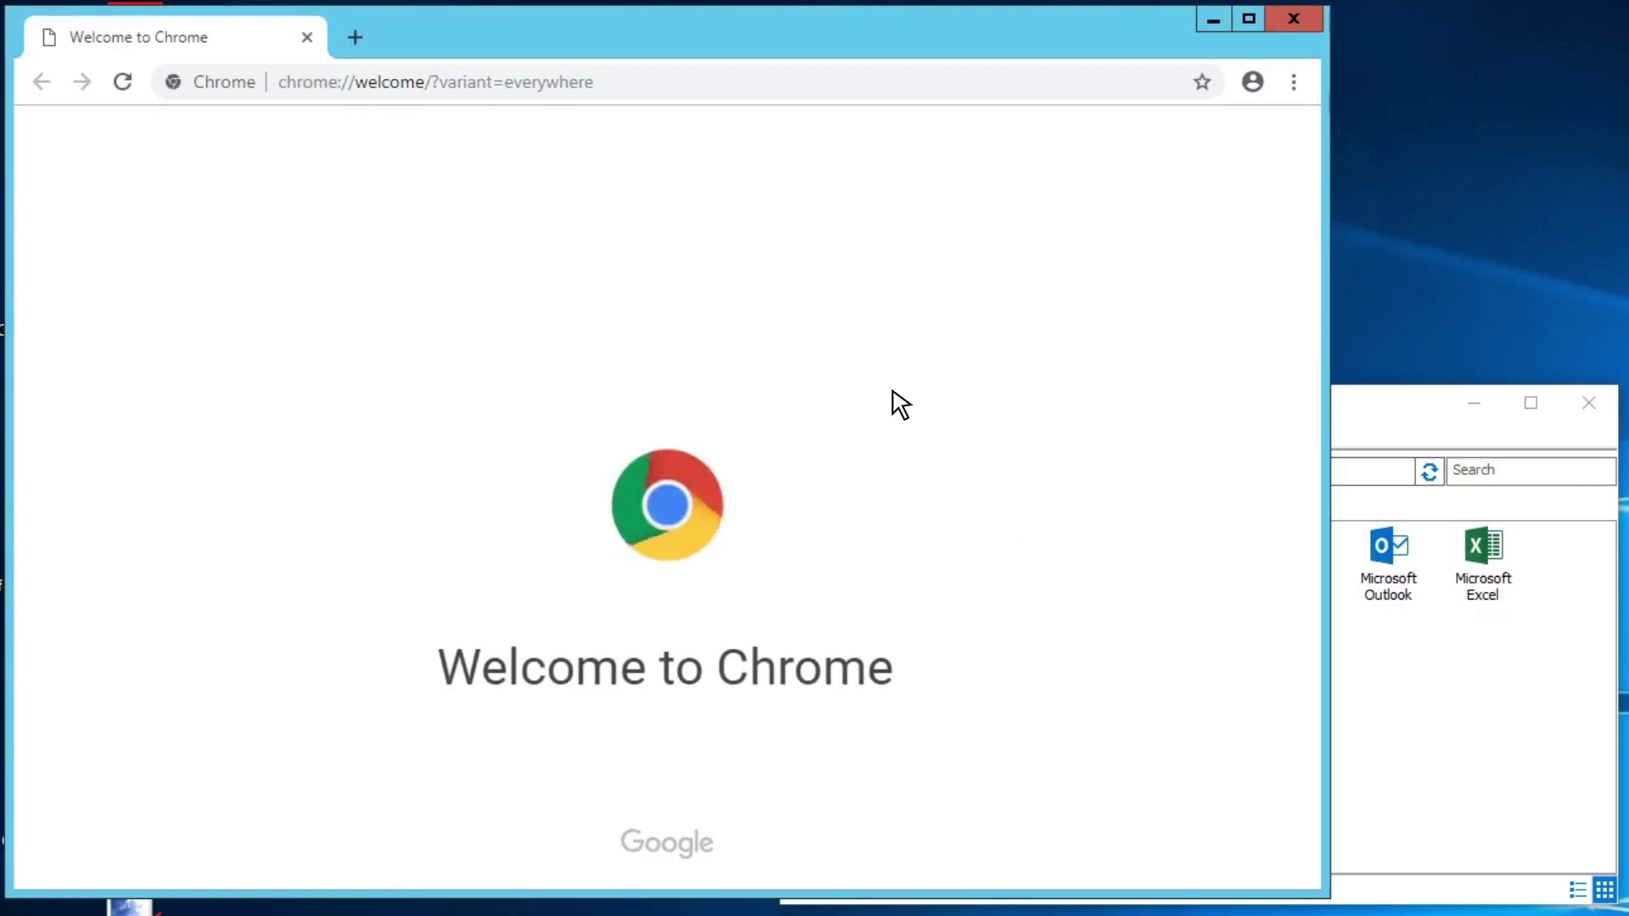
pyautogui.click(632, 83)
pyautogui.write('https://chintarocloud.com.au:444/RASHTML5Gateway/#/login')
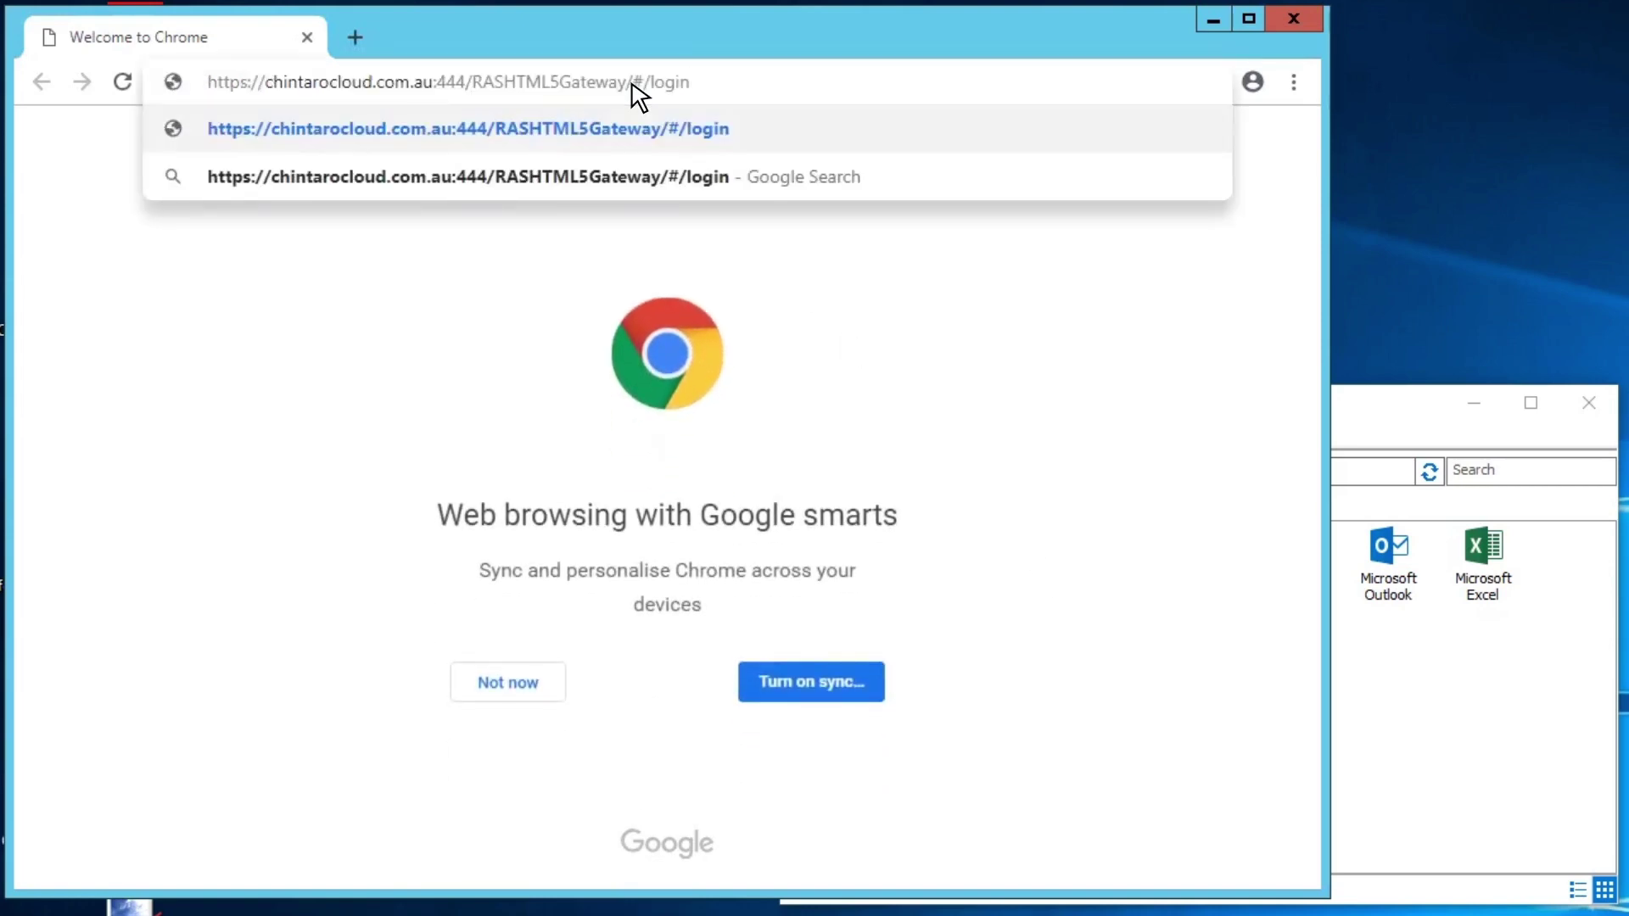
pyautogui.press('Return')
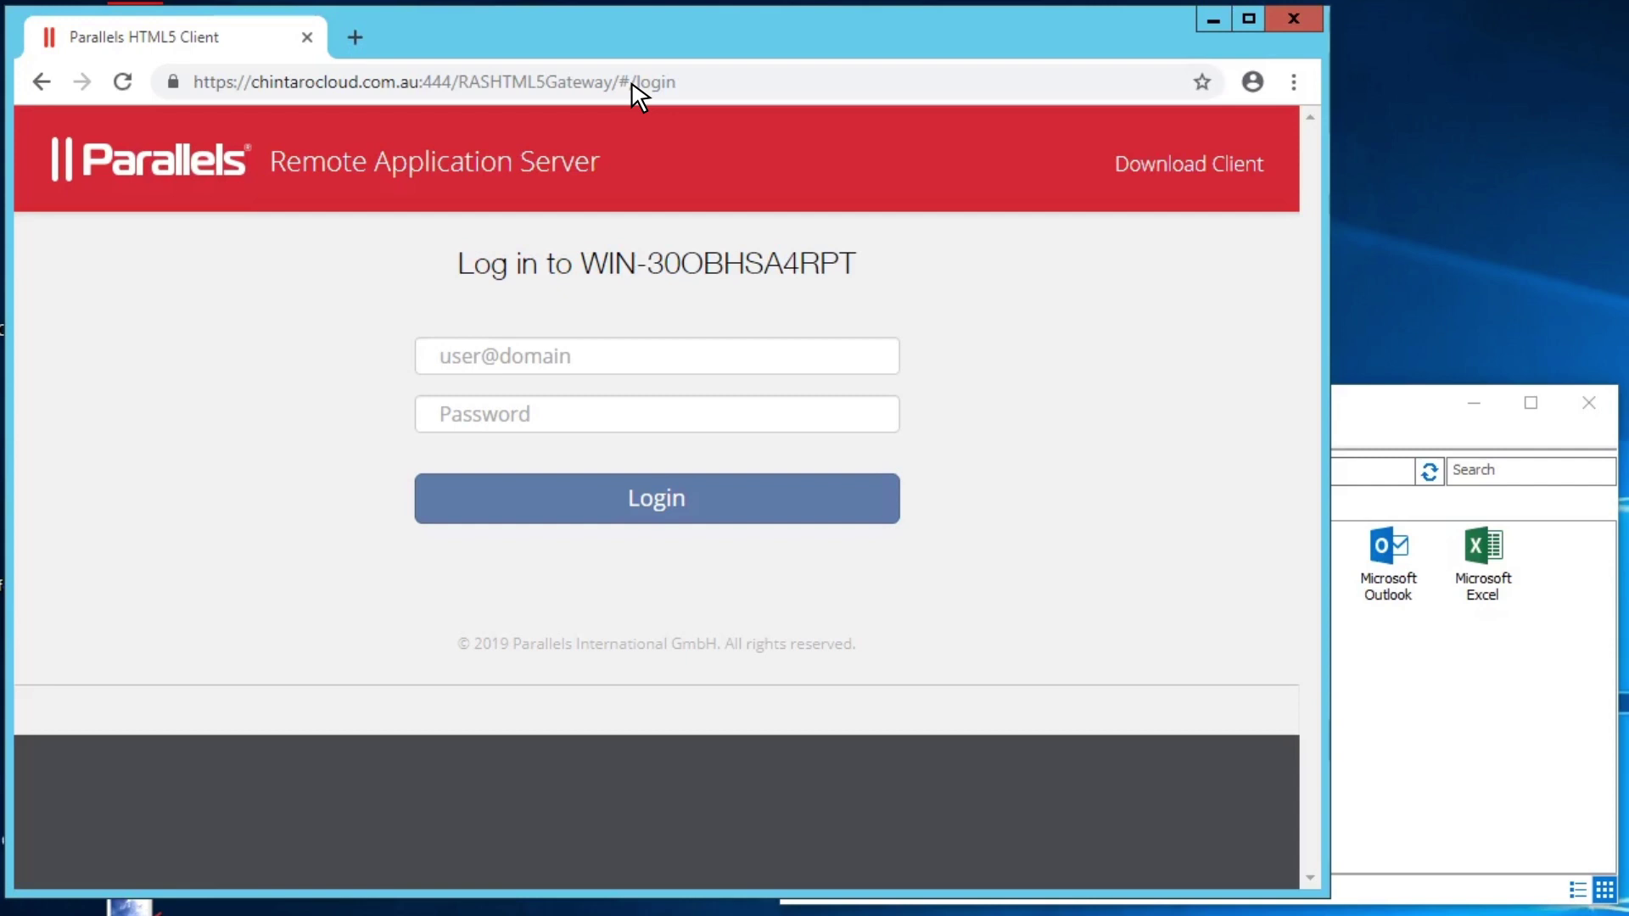
pyautogui.click(1291, 15)
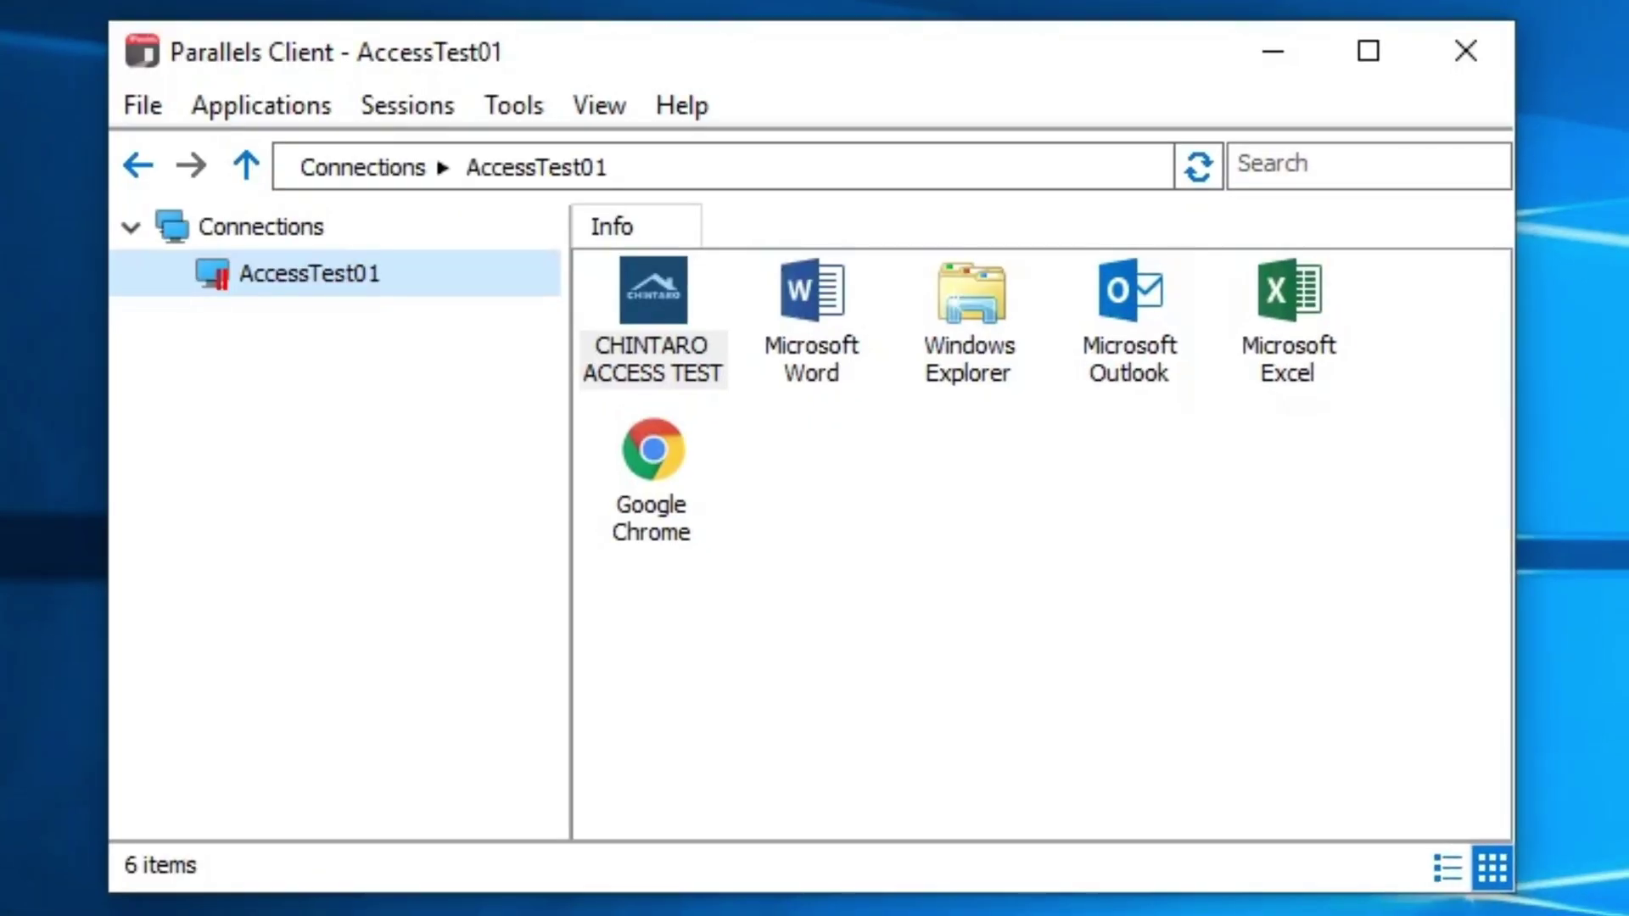